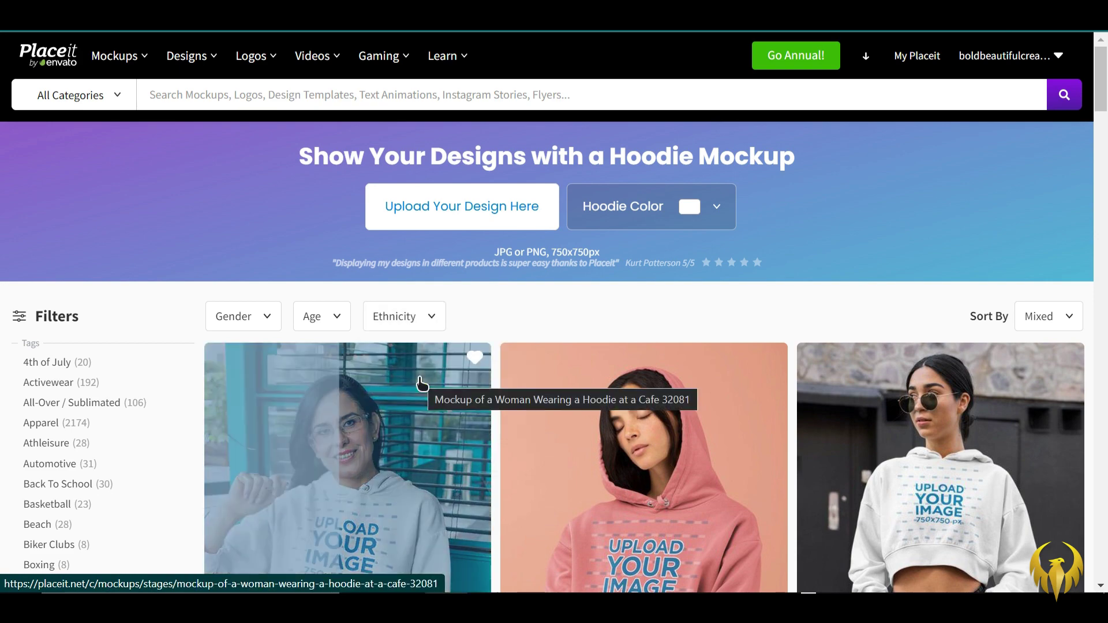
Browse the hoodie mockups and open the template featuring a woman in a monochromatic outfit
scroll(424, 355, down, 2)
scroll(448, 339, down, 15)
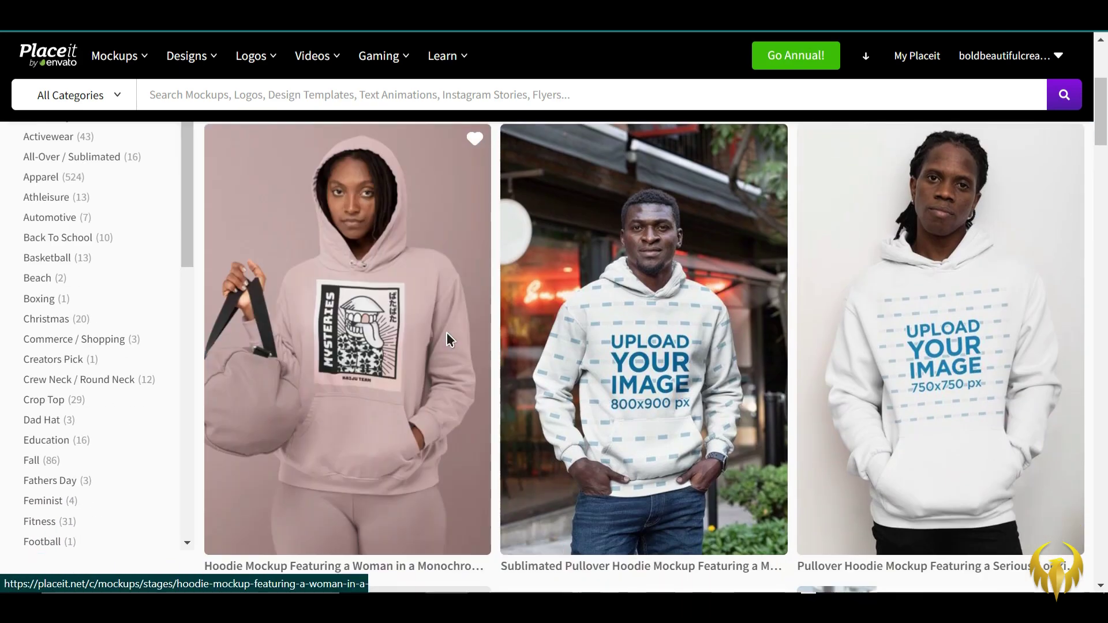
scroll(449, 340, down, 10)
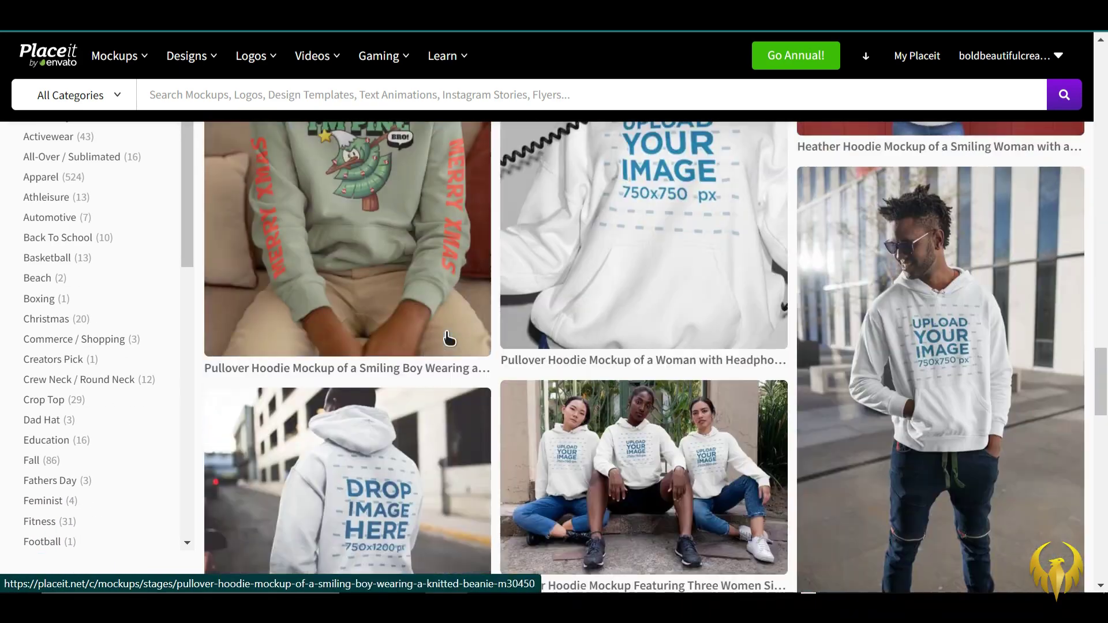
scroll(450, 340, up, 15)
scroll(449, 339, up, 5)
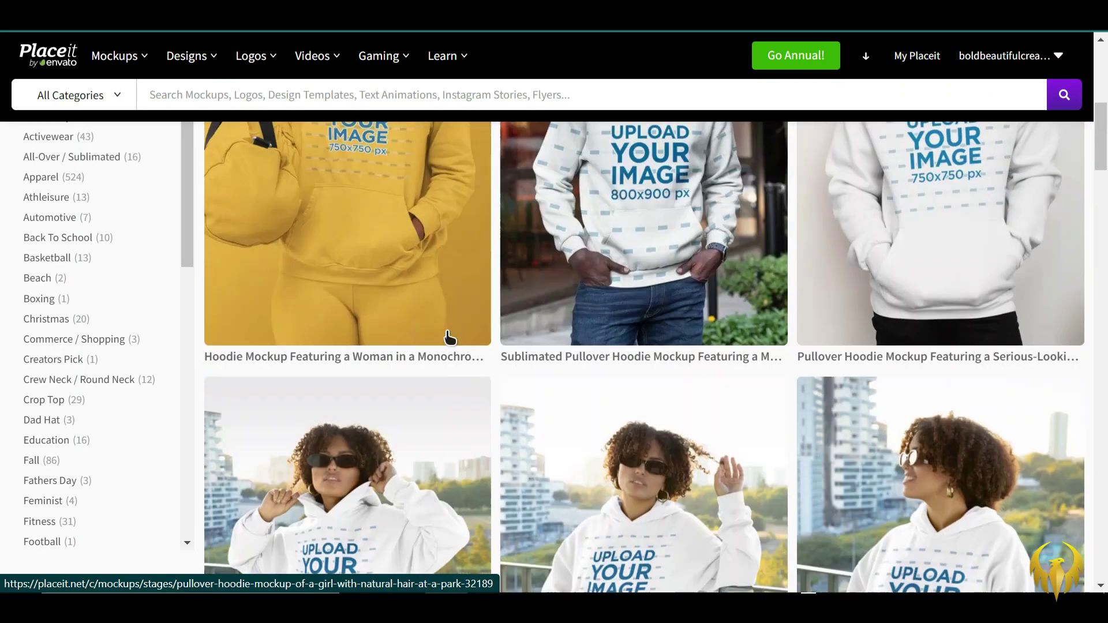
click(427, 320)
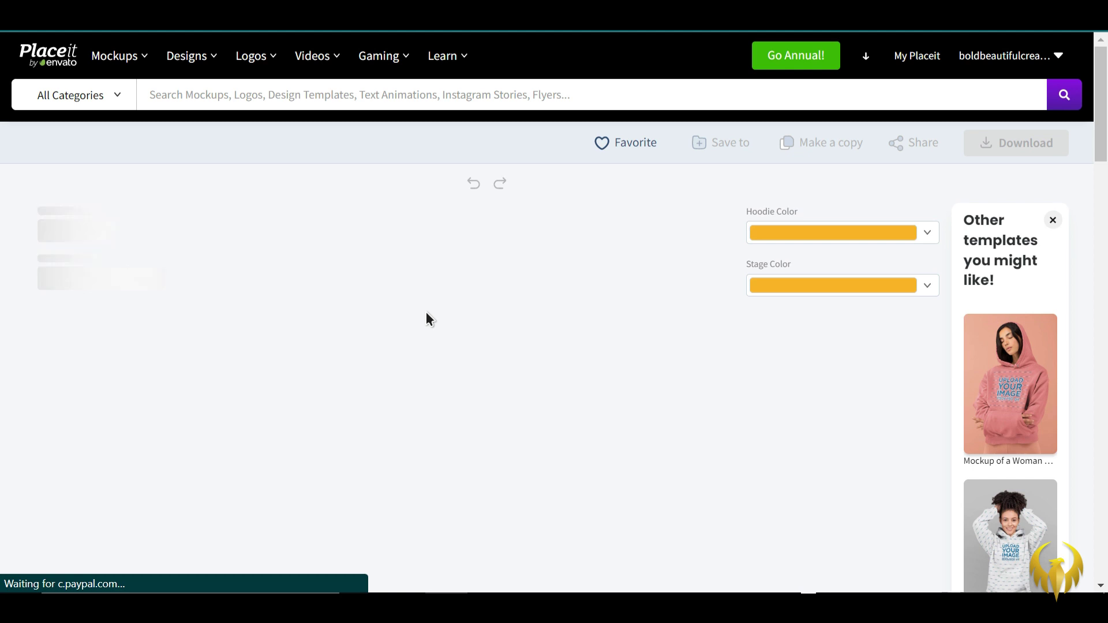
Set the hoodie color to black
scroll(439, 312, down, 2)
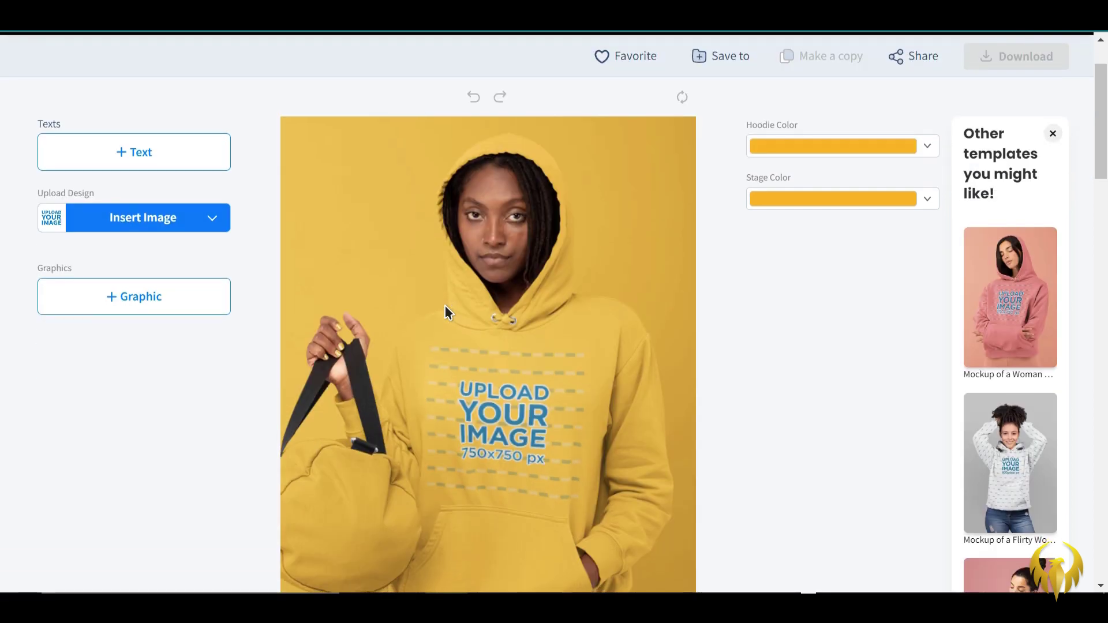
click(939, 147)
click(733, 208)
Upload bnbd3.png from the device's Downloads folder as the hoodie design and accept the crop at 100%
click(139, 224)
click(168, 281)
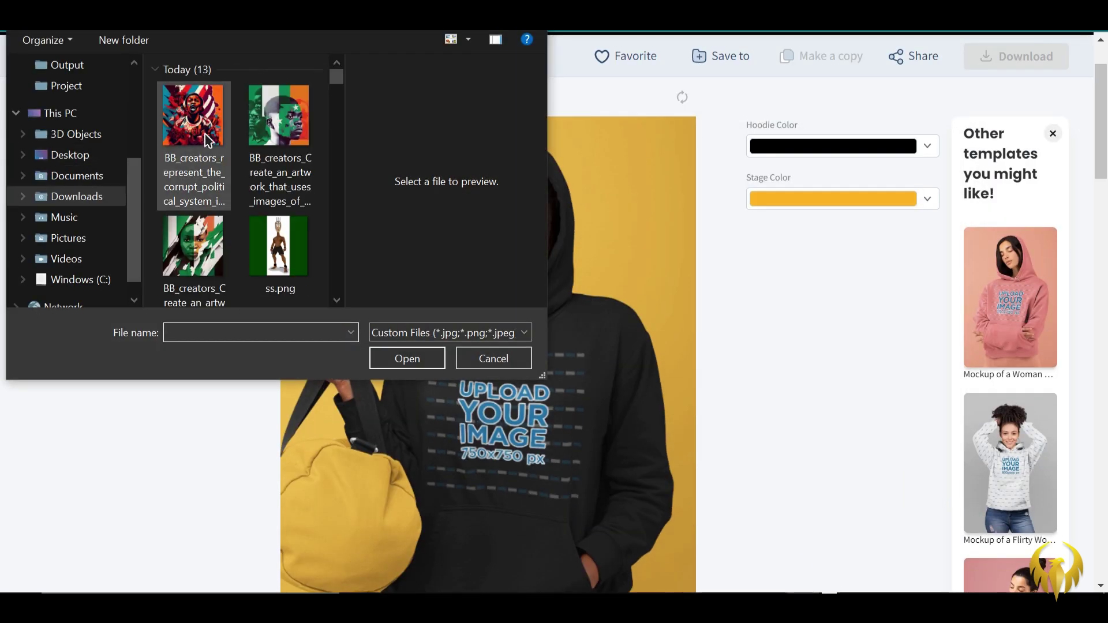
scroll(237, 163, down, 10)
click(208, 227)
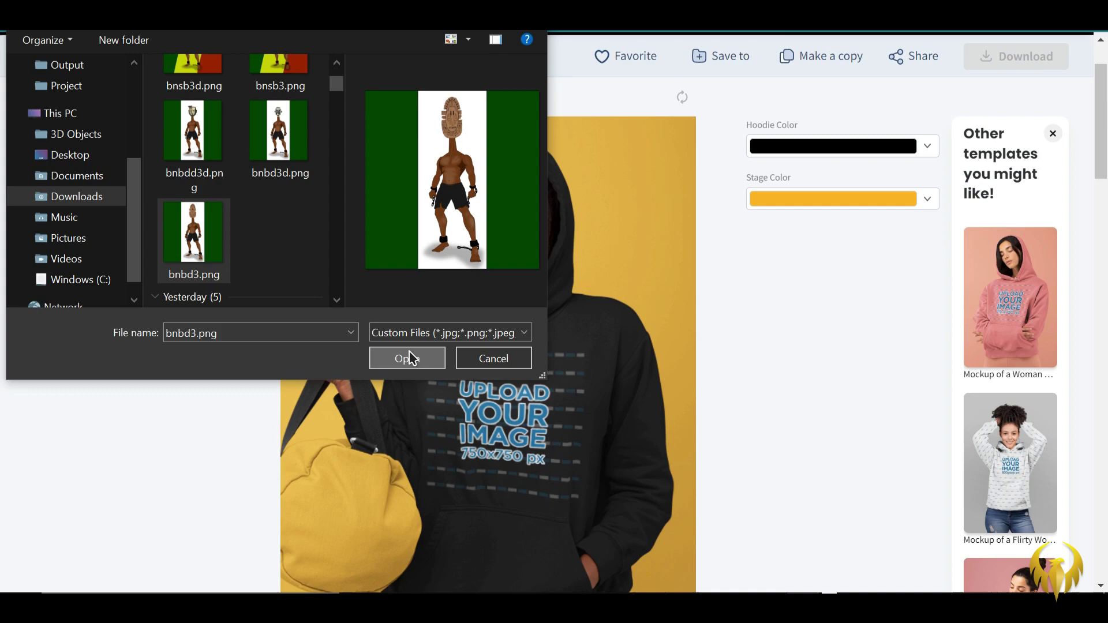
click(407, 358)
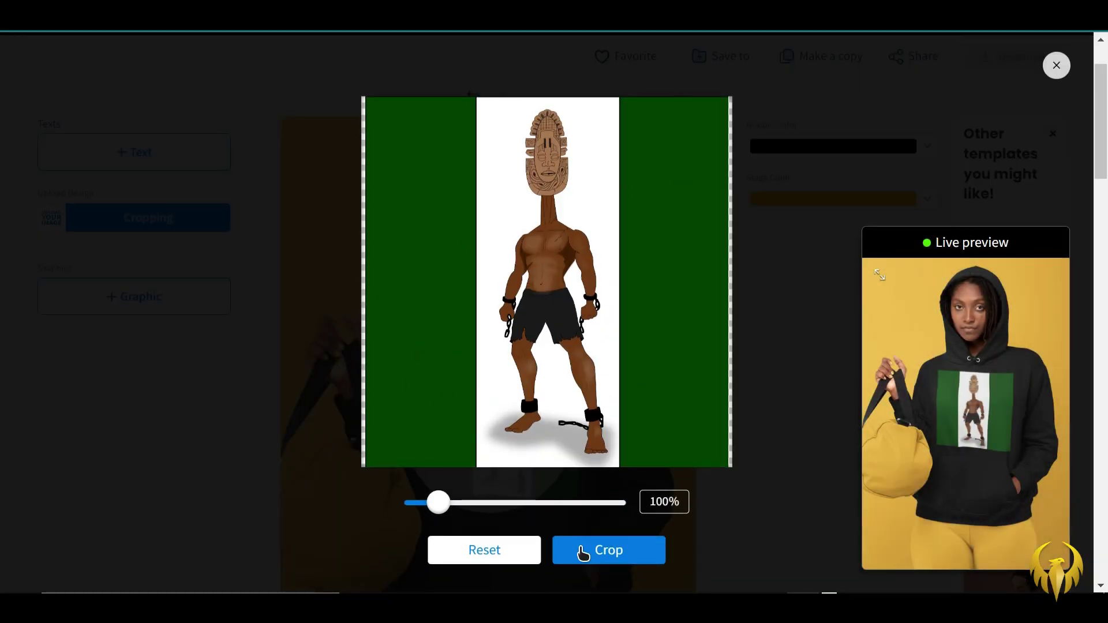
click(586, 552)
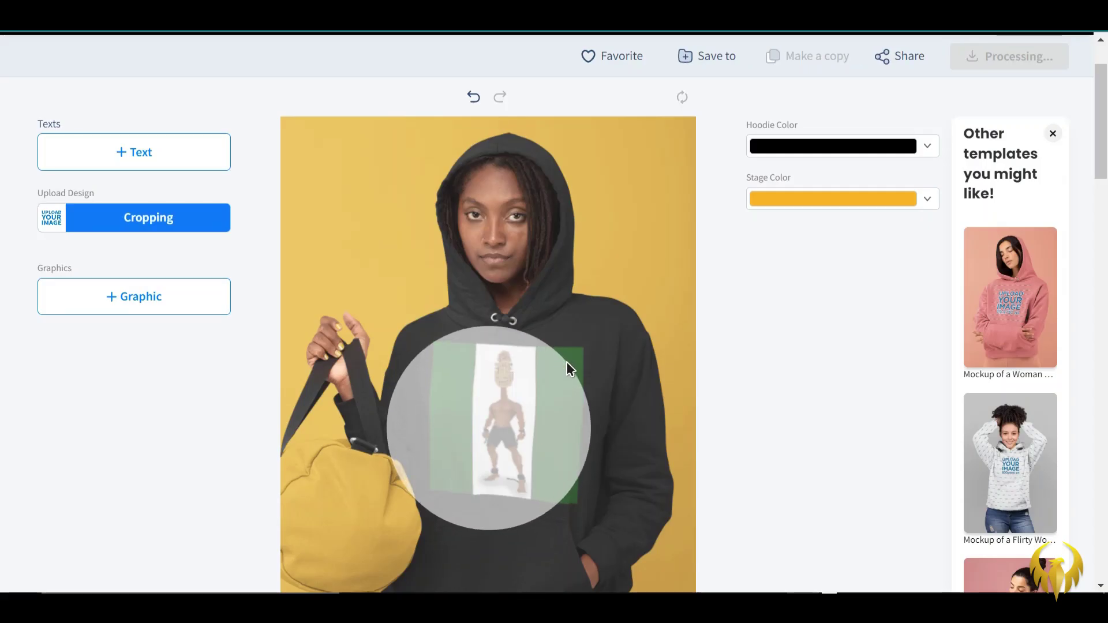
Change the stage color to the darkest green swatch in the full color grid and close the color picker
click(927, 201)
click(799, 231)
click(847, 231)
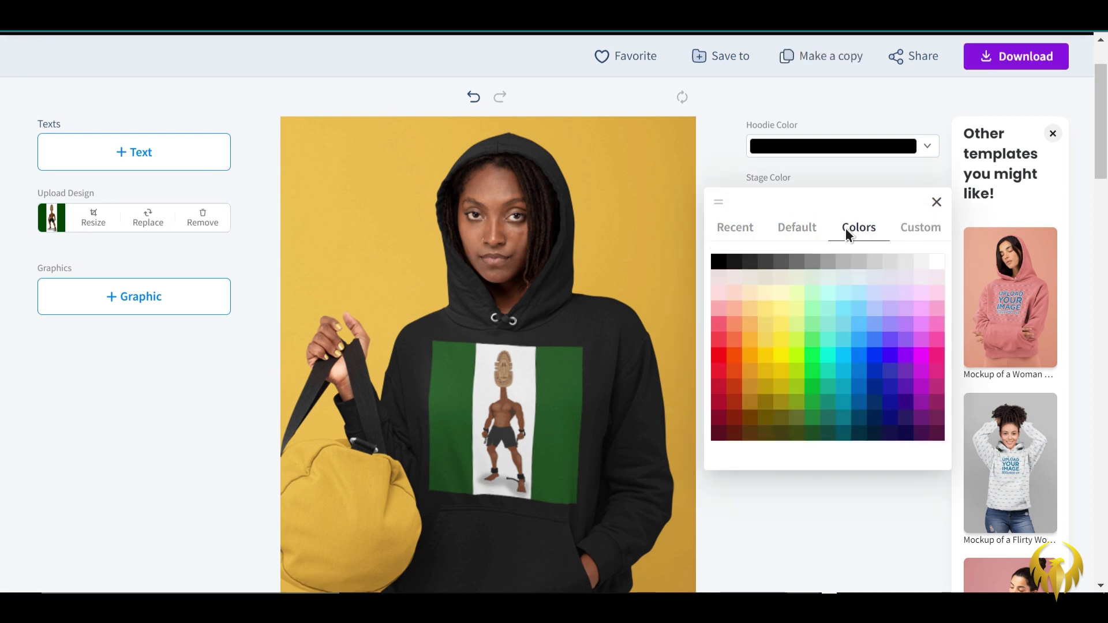
click(814, 340)
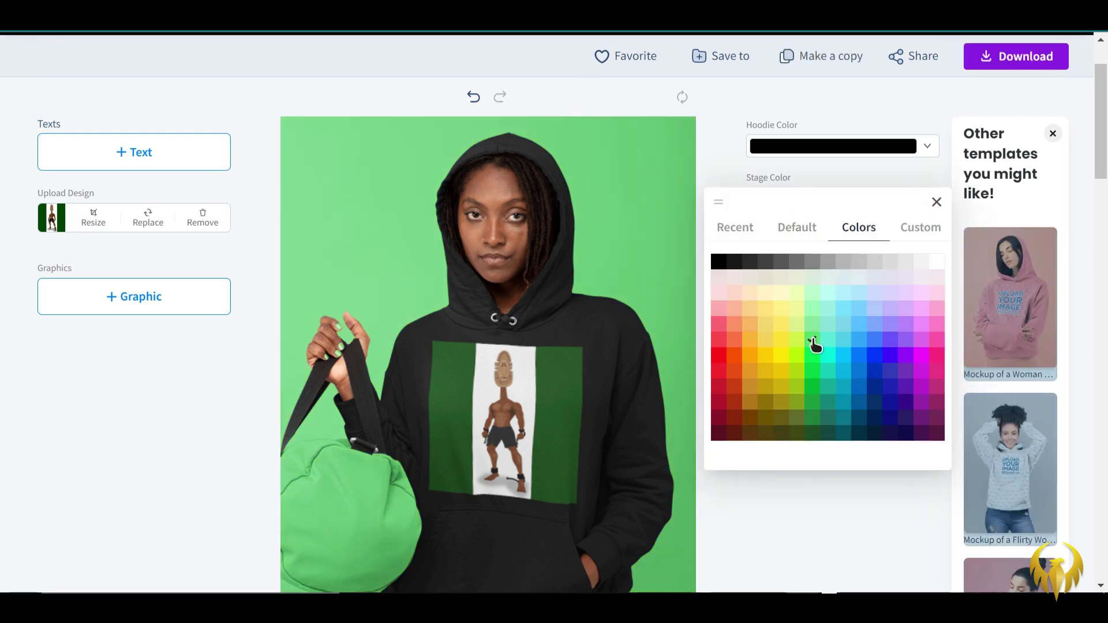
scroll(805, 329, down, 3)
click(813, 318)
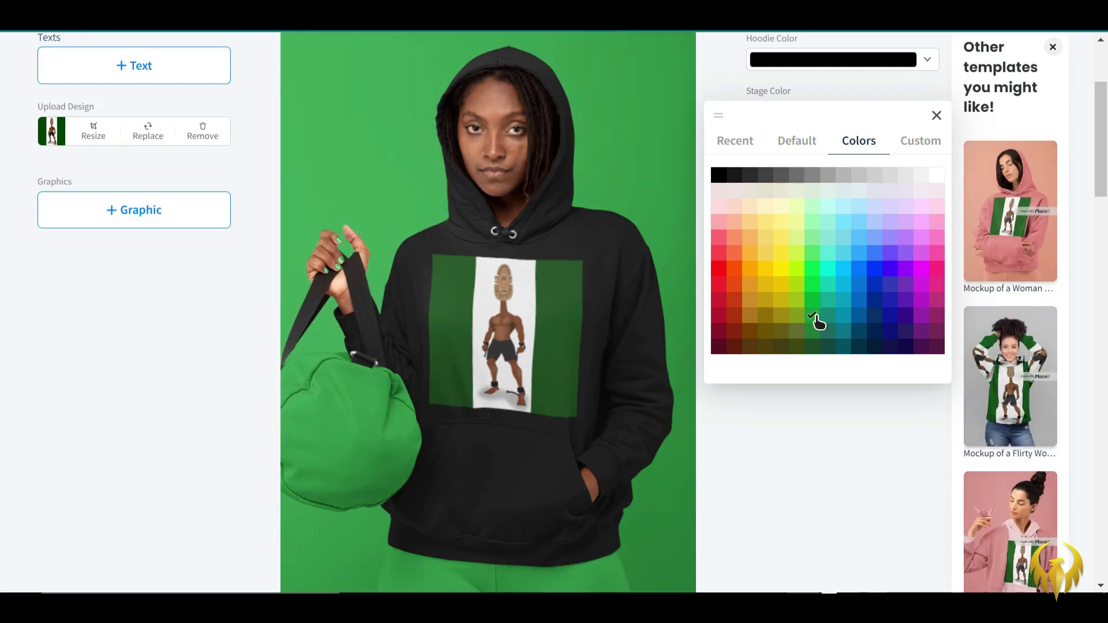
click(815, 332)
click(815, 347)
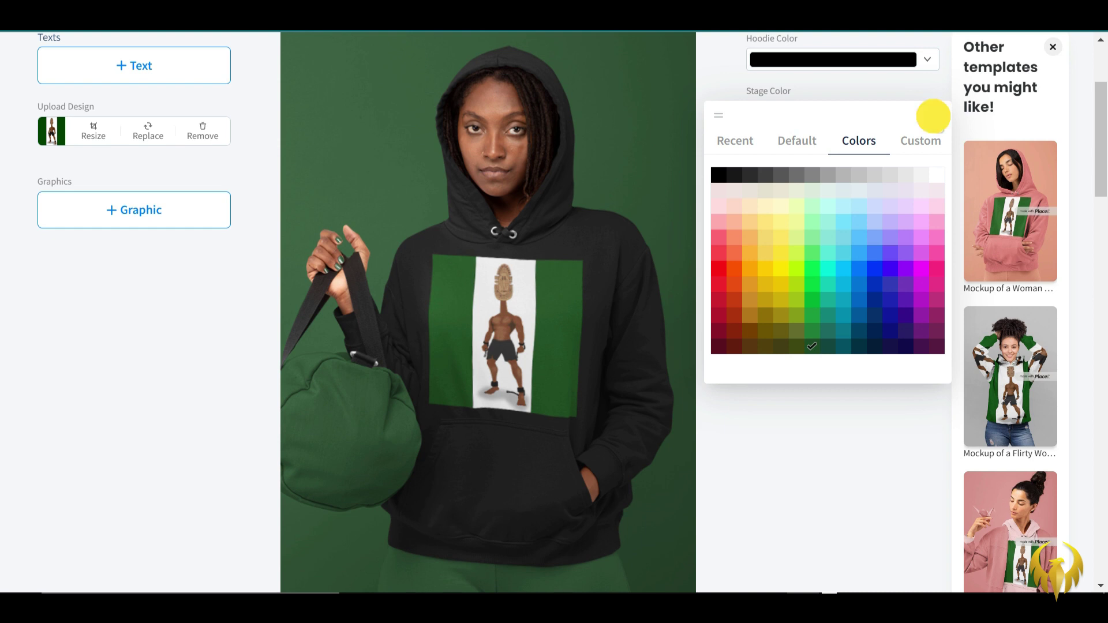
click(933, 115)
Download the black hoodie mockup, view the downloaded PNG at full size, and return to the editor
scroll(459, 212, up, 3)
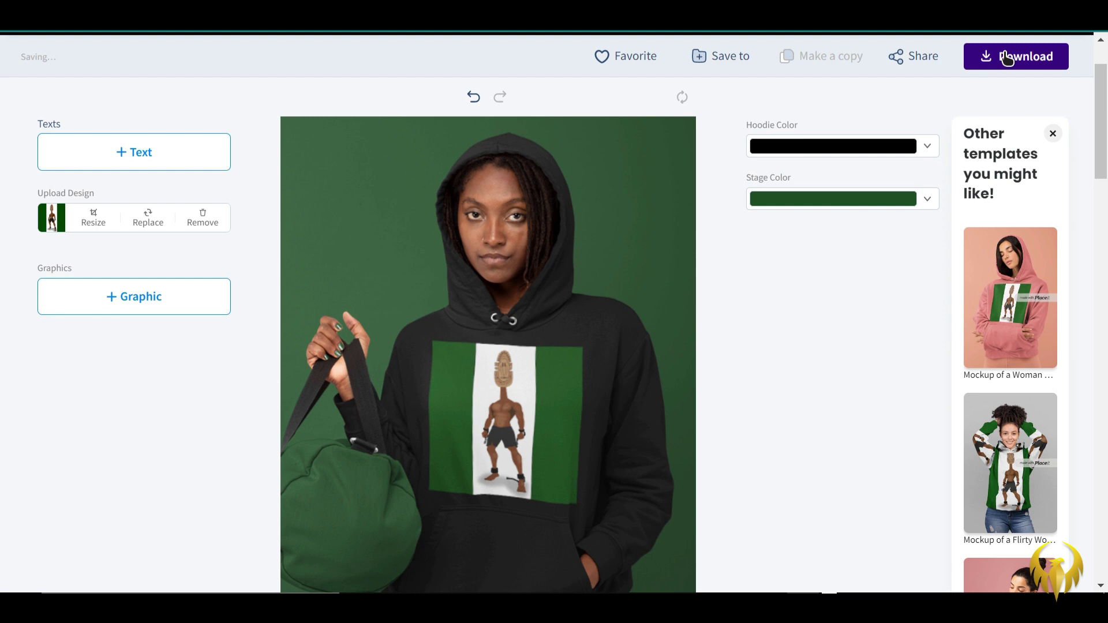
scroll(1007, 57, up, 3)
click(1005, 147)
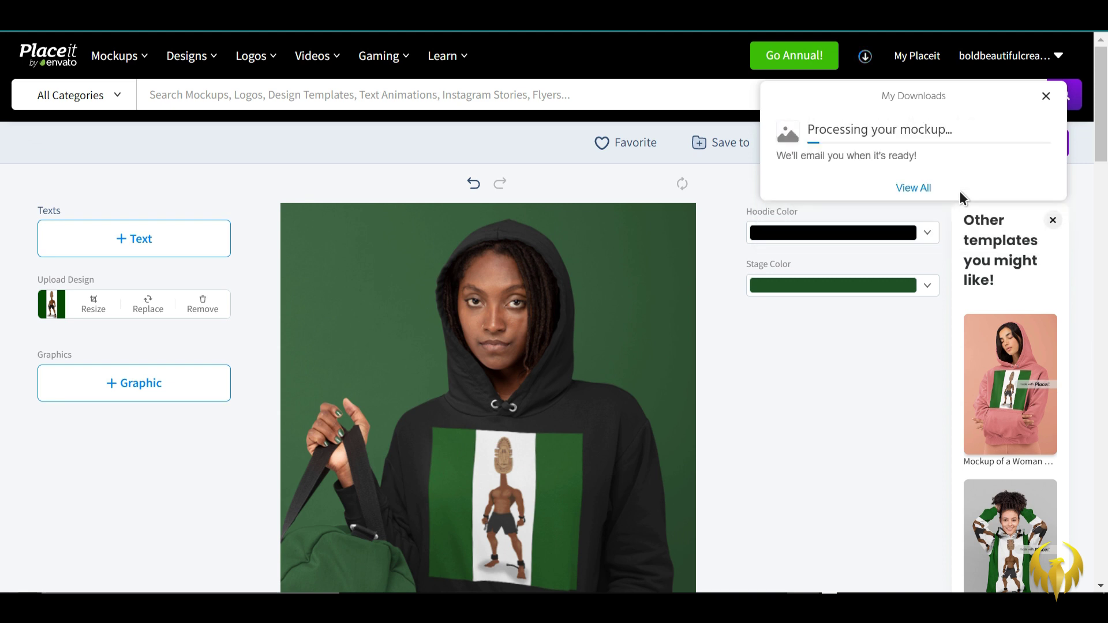
click(938, 133)
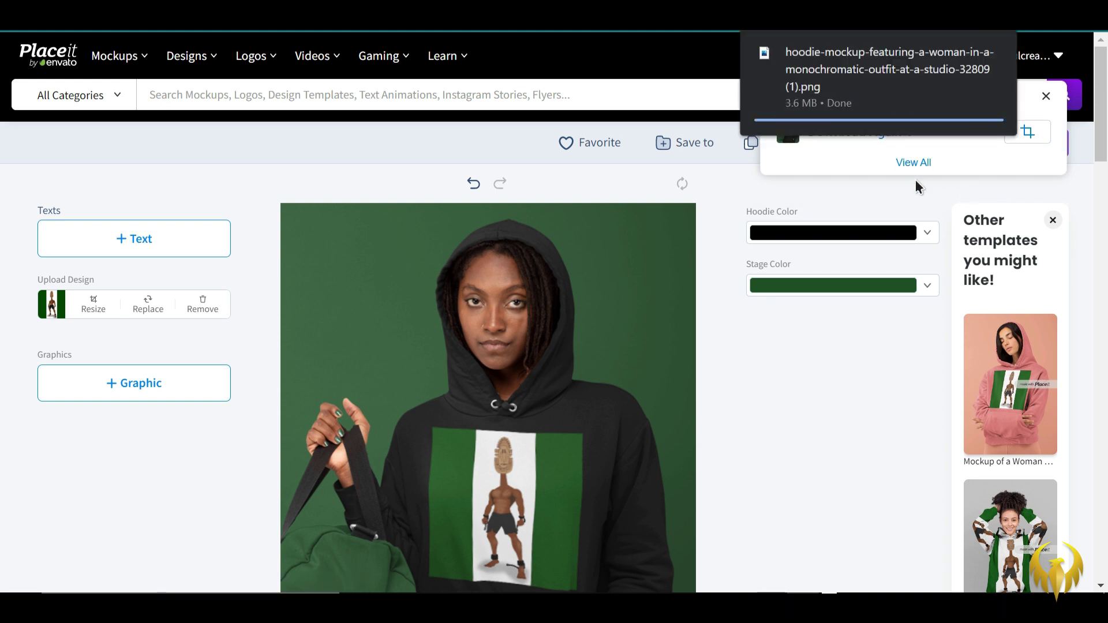
click(901, 65)
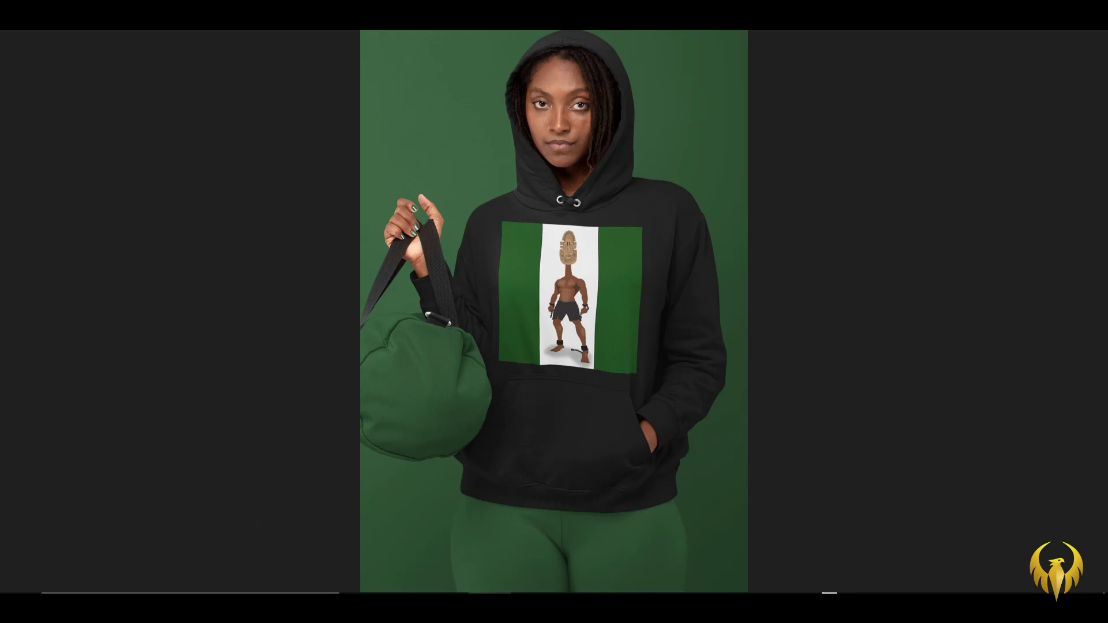
key(Escape)
Replace the hoodie design with the BB_creators artwork of a face split by green, white and orange torn paper, keeping the 100% crop
scroll(191, 262, down, 2)
click(148, 222)
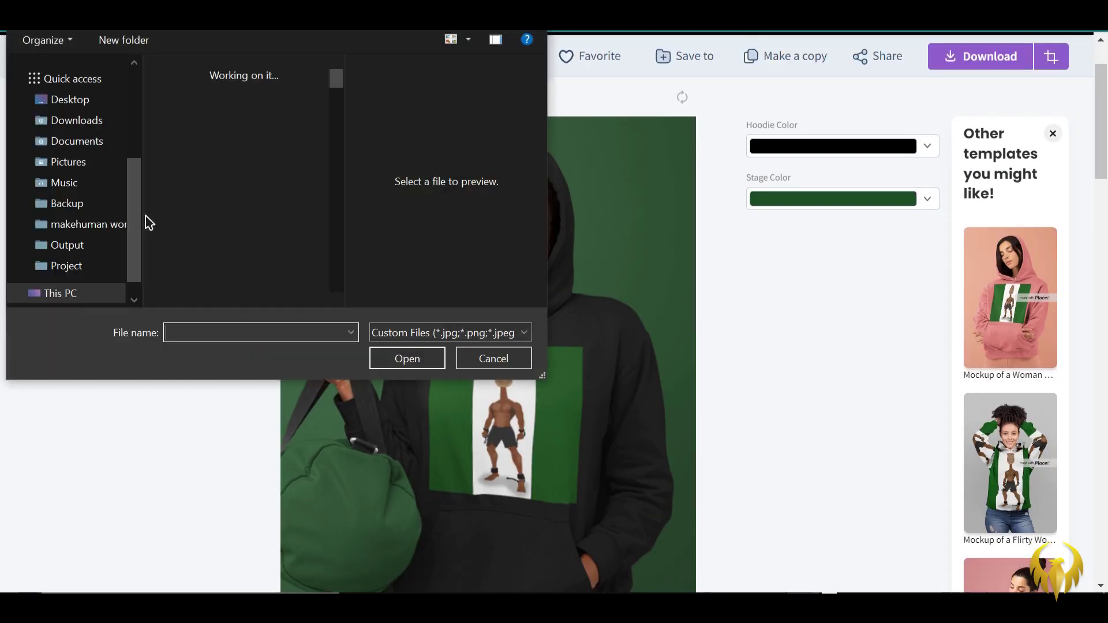
scroll(243, 237, down, 1)
scroll(243, 235, down, 5)
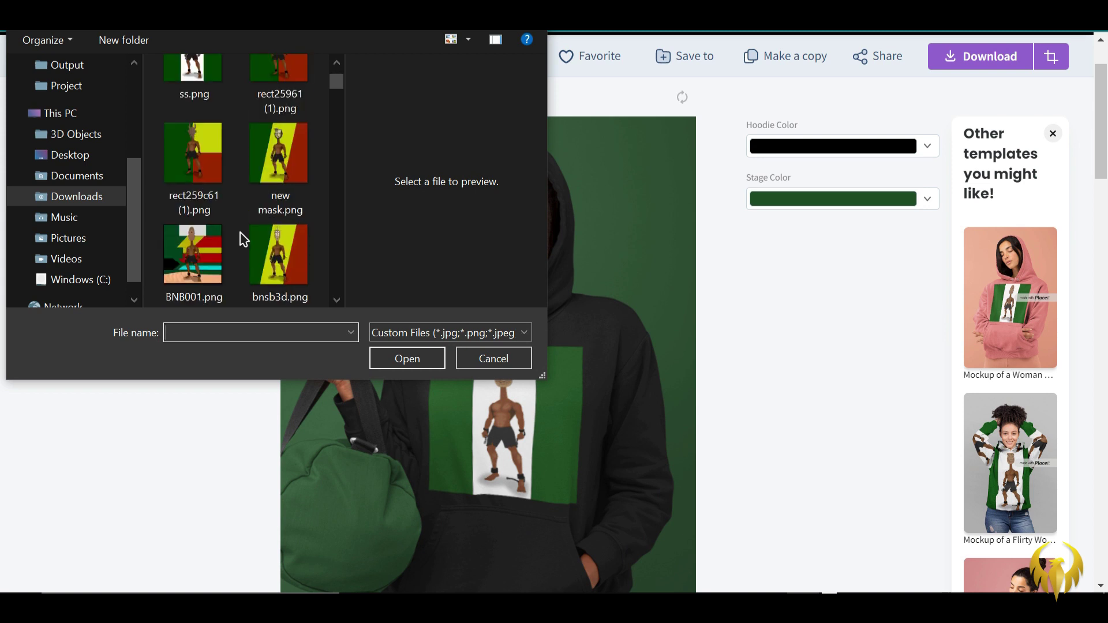
scroll(231, 174, up, 6)
click(254, 222)
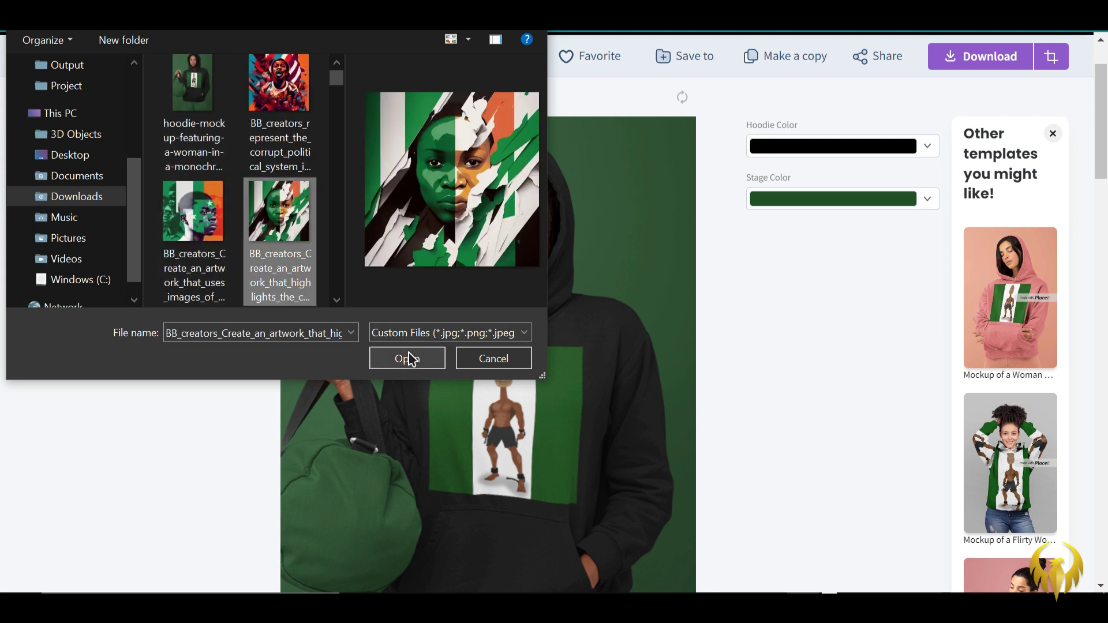
click(408, 358)
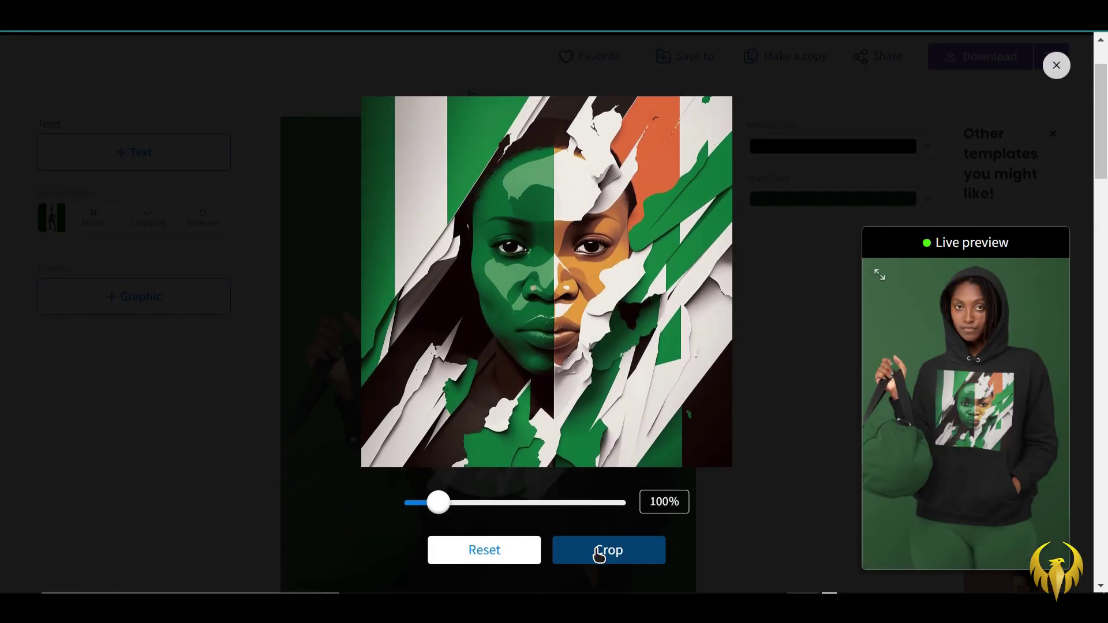
click(599, 554)
Download the hoodie mockup carrying the torn-paper face artwork
scroll(644, 338, down, 2)
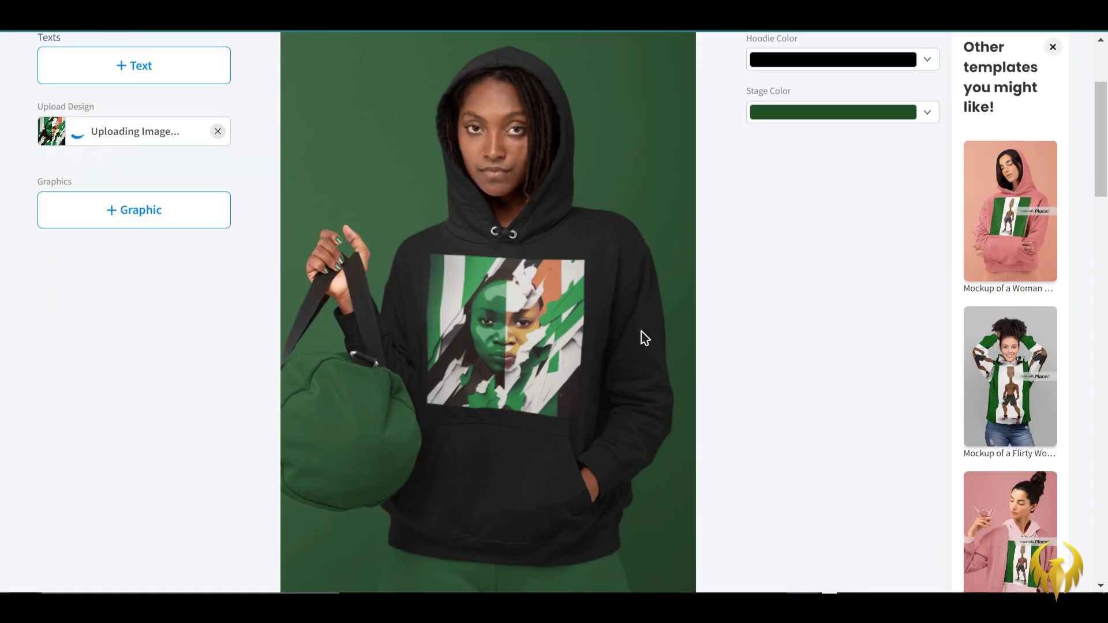
scroll(832, 175, up, 4)
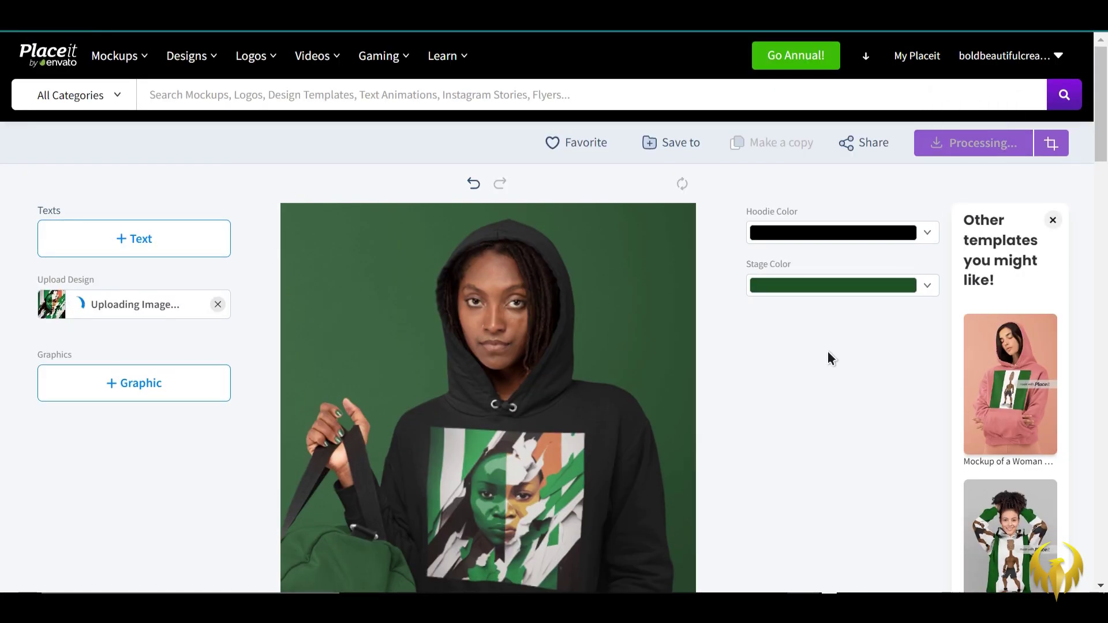
scroll(827, 351, down, 2)
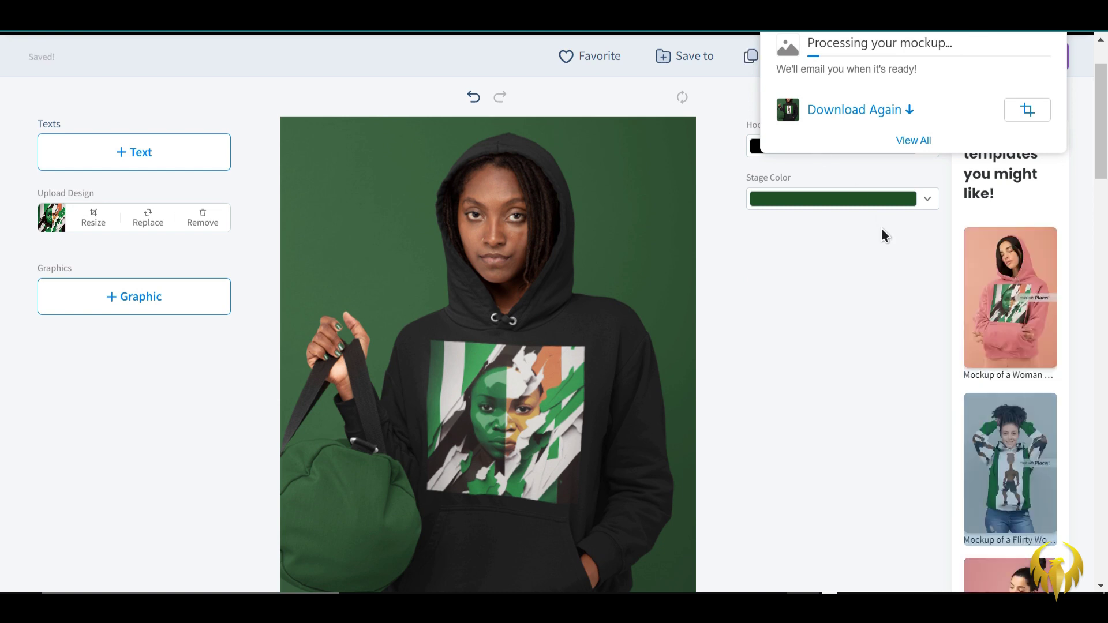
click(877, 46)
Open the suggested flirty woman pullover hoodie mockup and inspect the artwork across its front and sleeves
scroll(715, 348, down, 3)
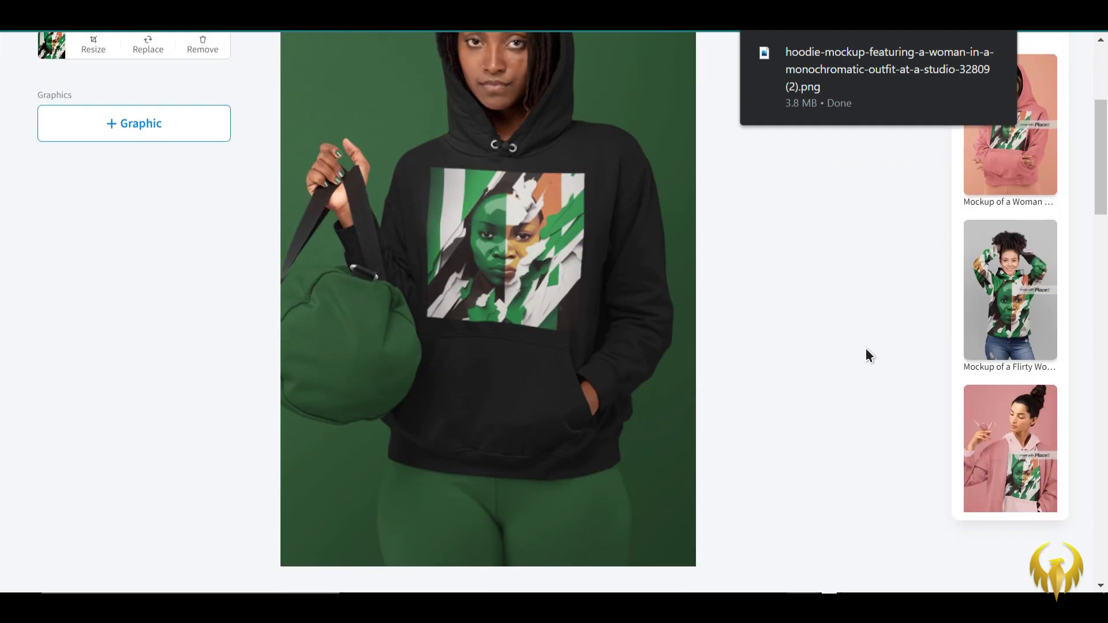
click(1000, 292)
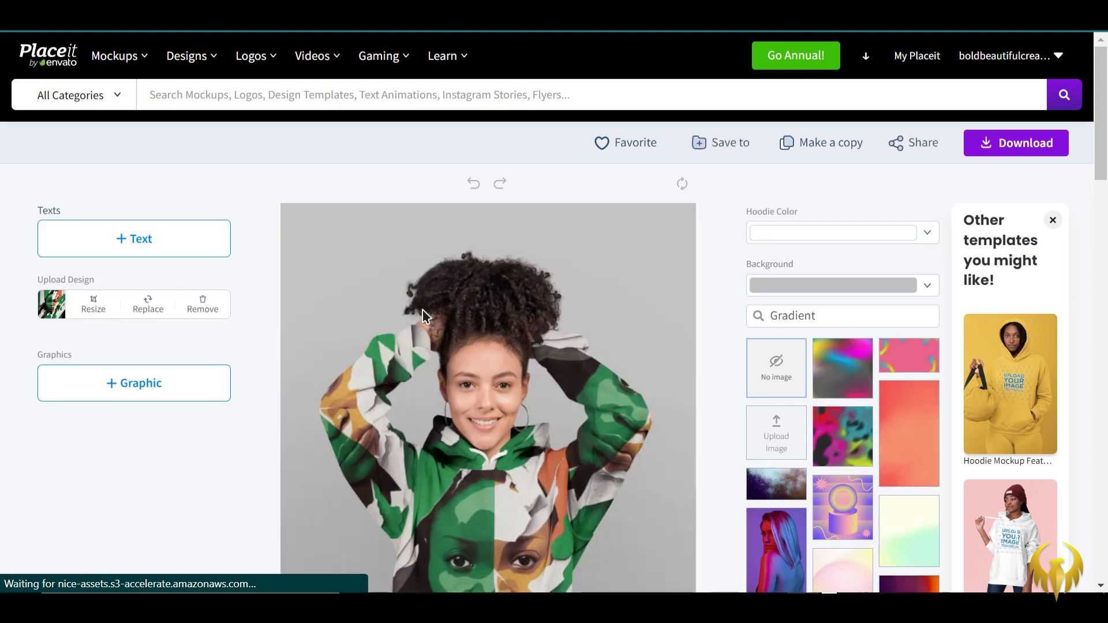
scroll(438, 346, down, 3)
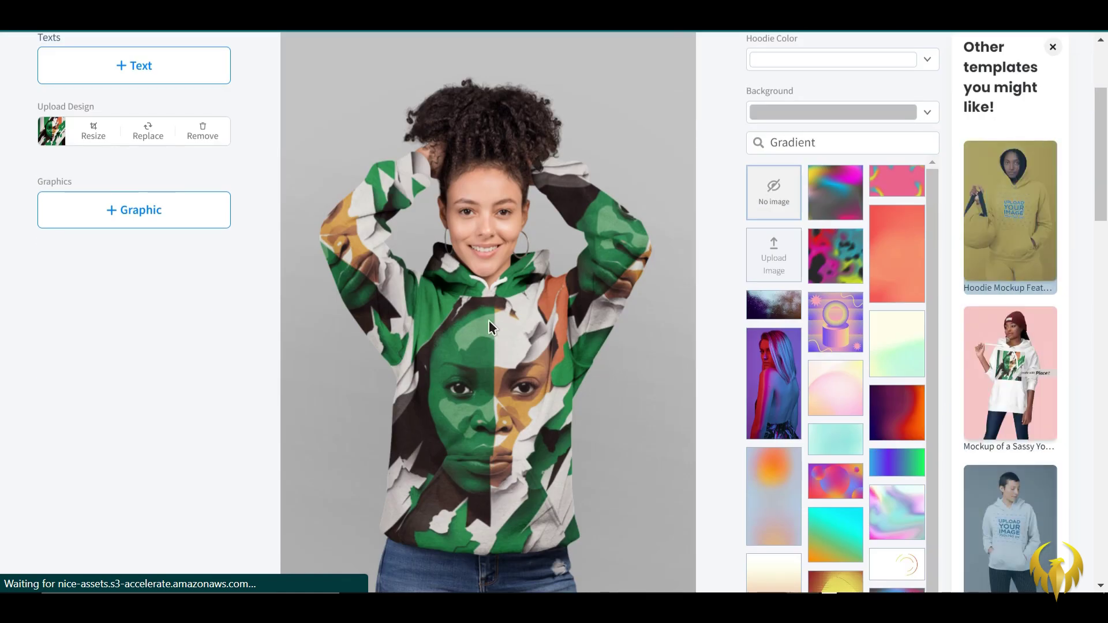
scroll(490, 323, up, 2)
scroll(491, 316, down, 2)
scroll(491, 315, up, 2)
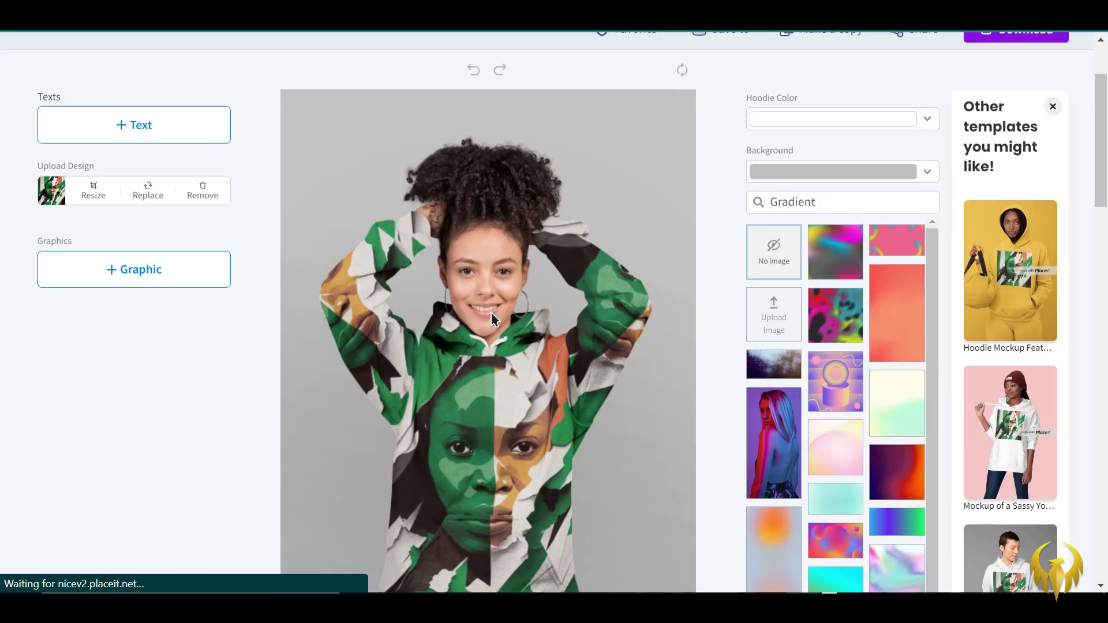
scroll(1032, 63, down, 3)
Download the flirty woman pullover hoodie mockup with the all-over face artwork
scroll(1033, 52, up, 3)
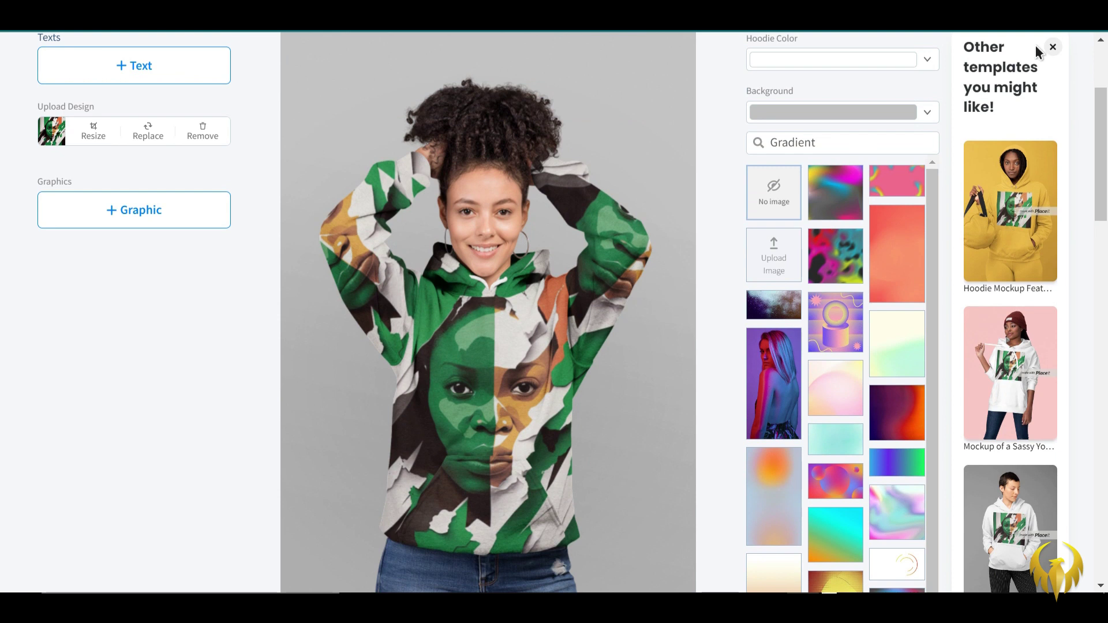
click(1023, 56)
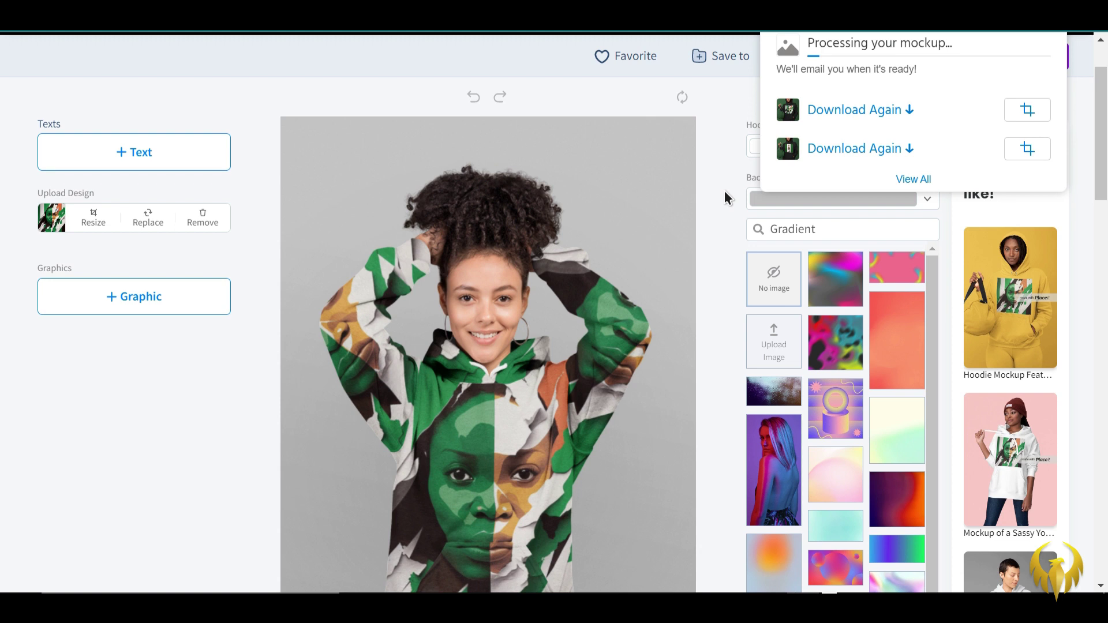
click(839, 49)
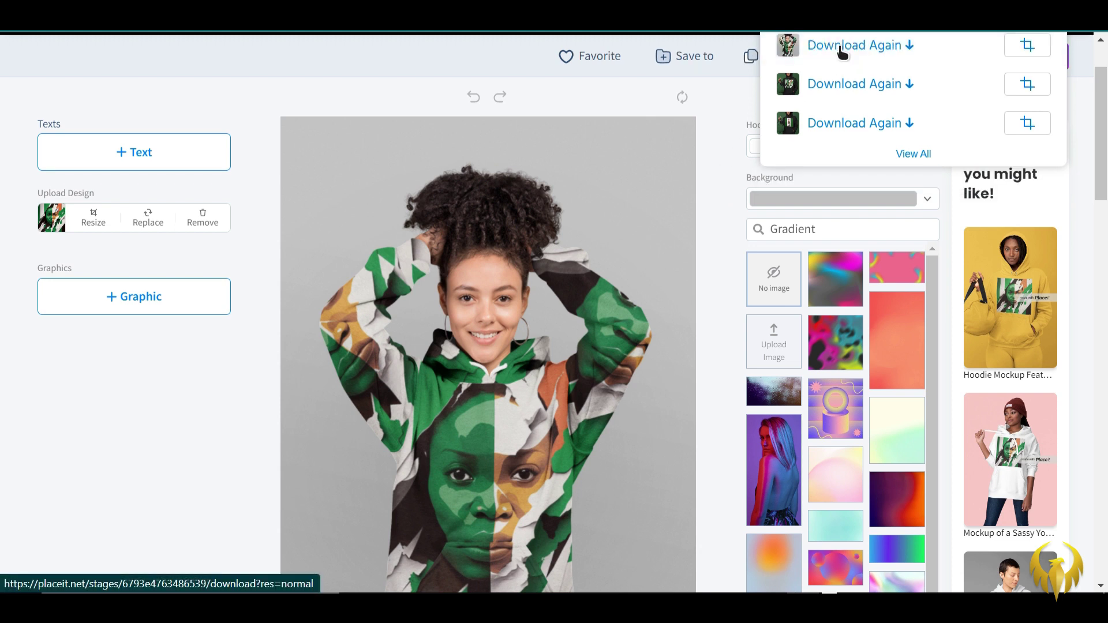
Replace the hoodie's all-over artwork with the BB_creators_represent_the_corrupt_political_system image, cropped at 100%
click(205, 221)
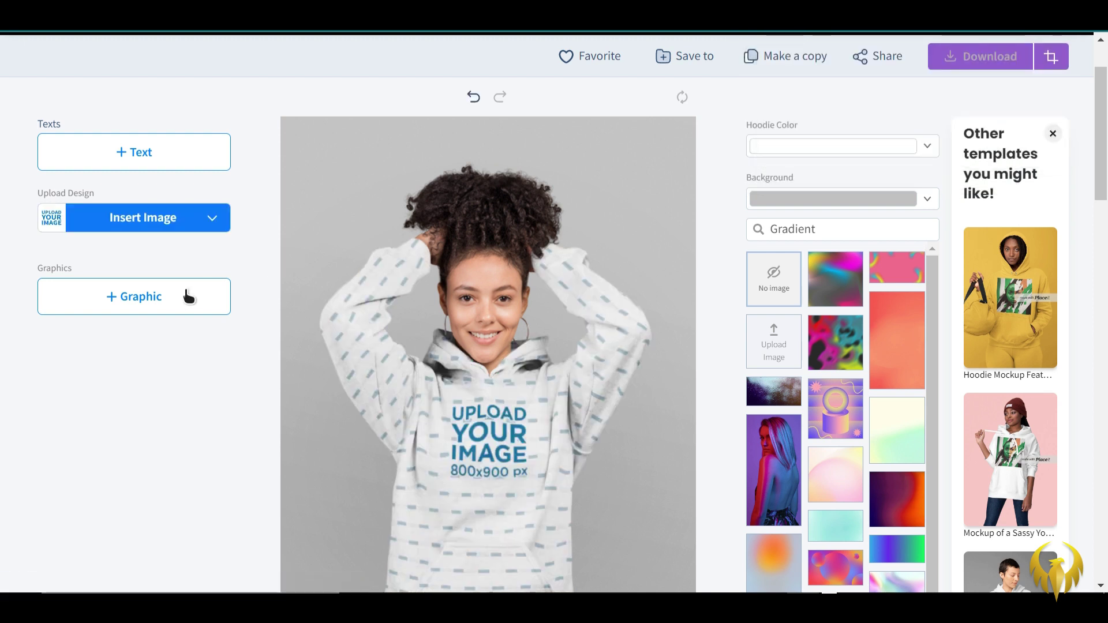
click(130, 223)
click(148, 282)
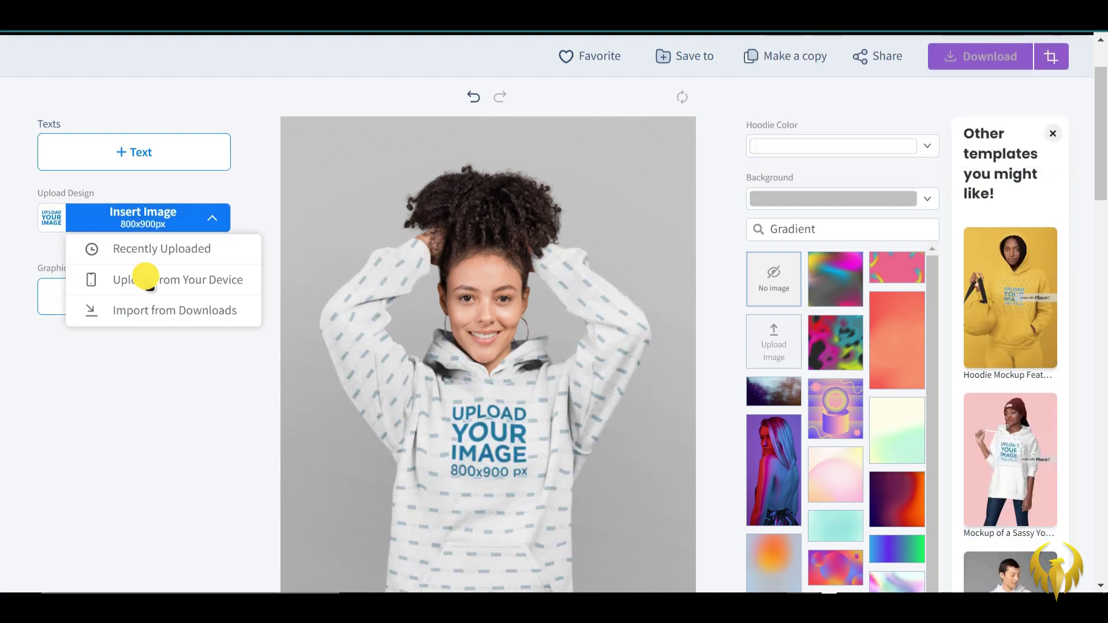
click(278, 241)
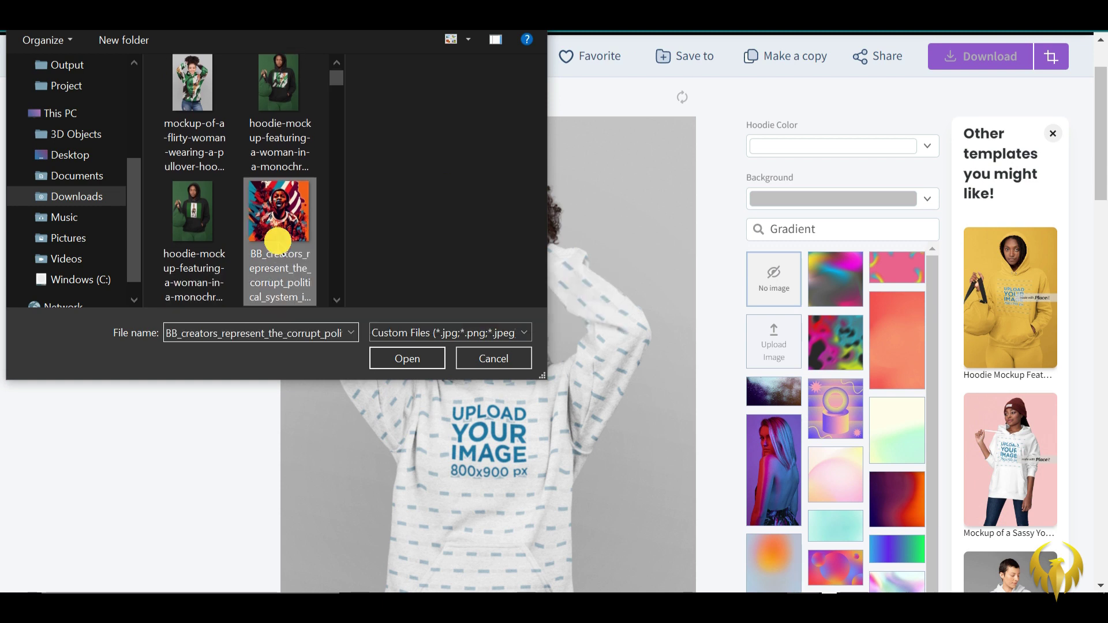
click(278, 241)
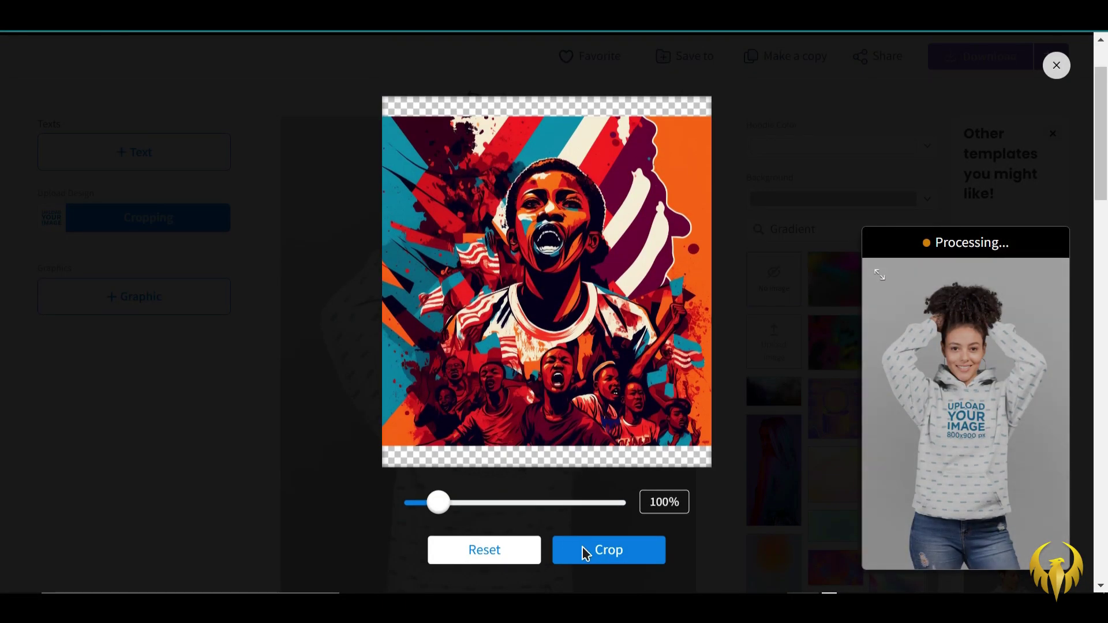
click(606, 551)
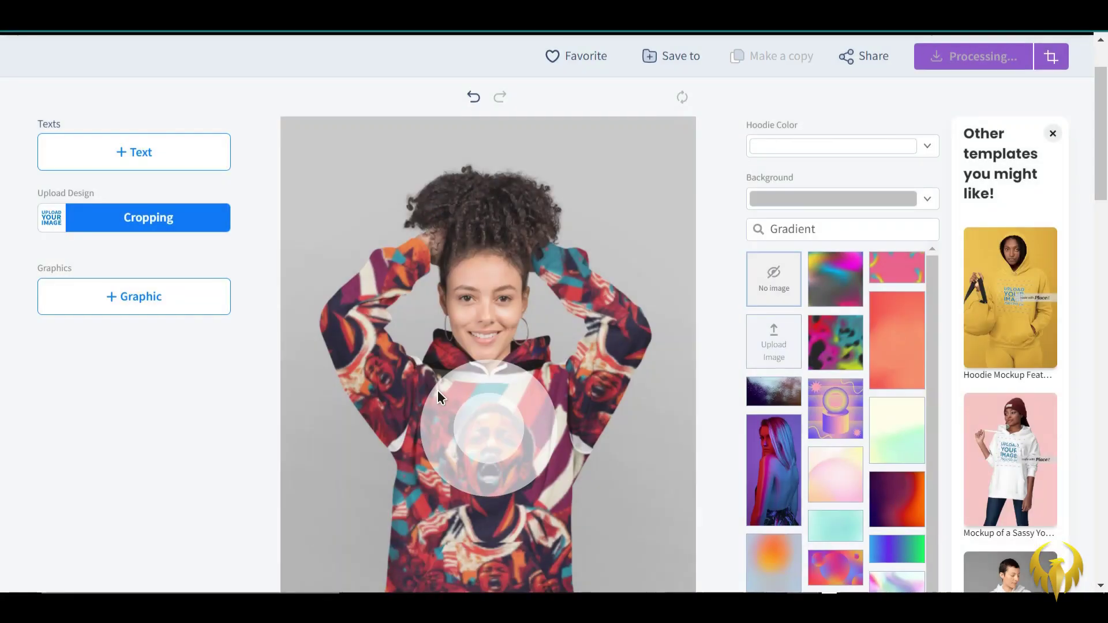
Check the shouting-boy artwork across the hoodie and download the finished mockup
scroll(444, 375, down, 1)
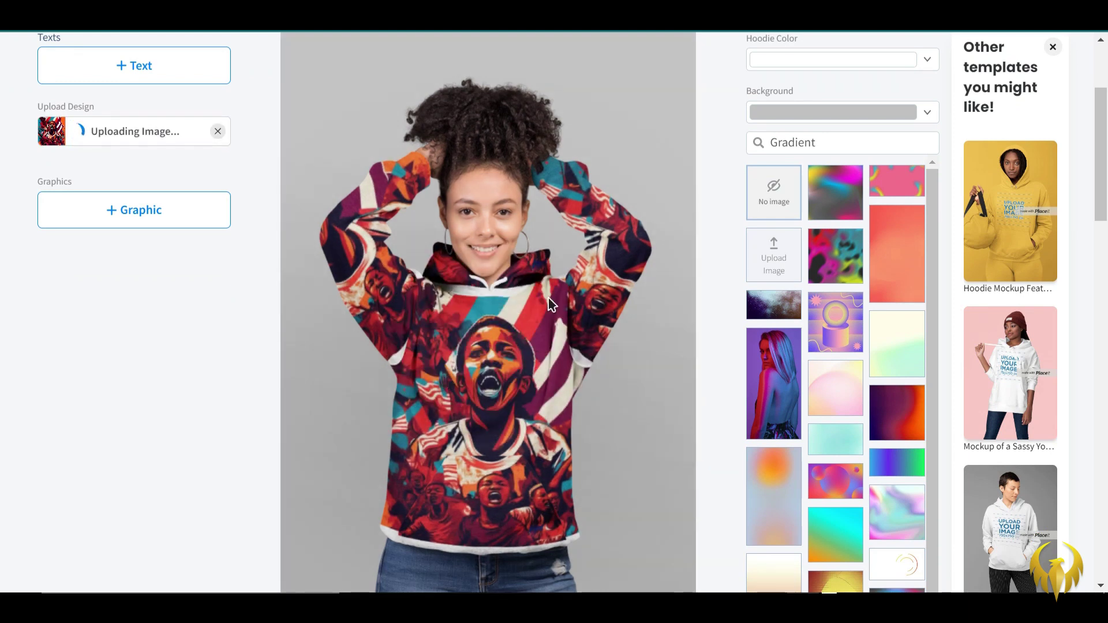
scroll(711, 212, up, 2)
scroll(702, 214, down, 1)
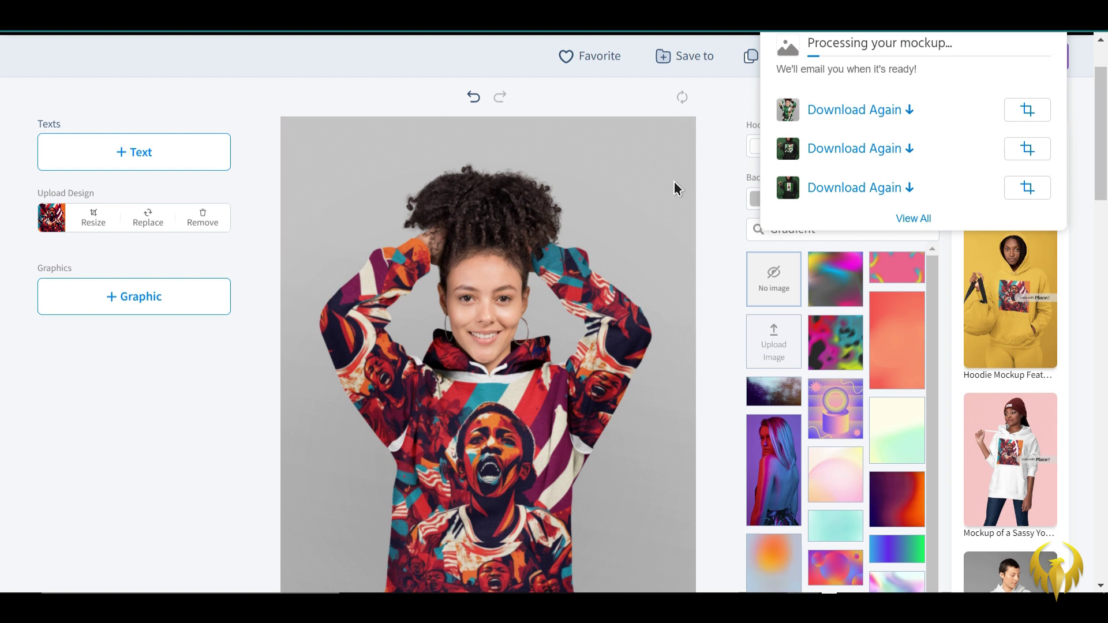
click(904, 46)
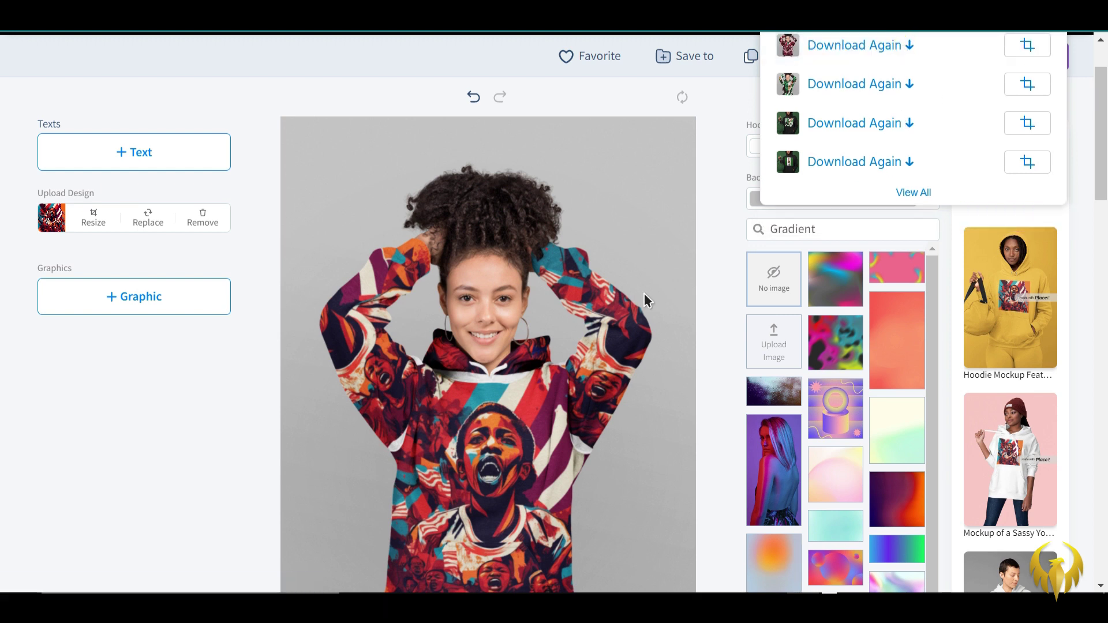
click(956, 369)
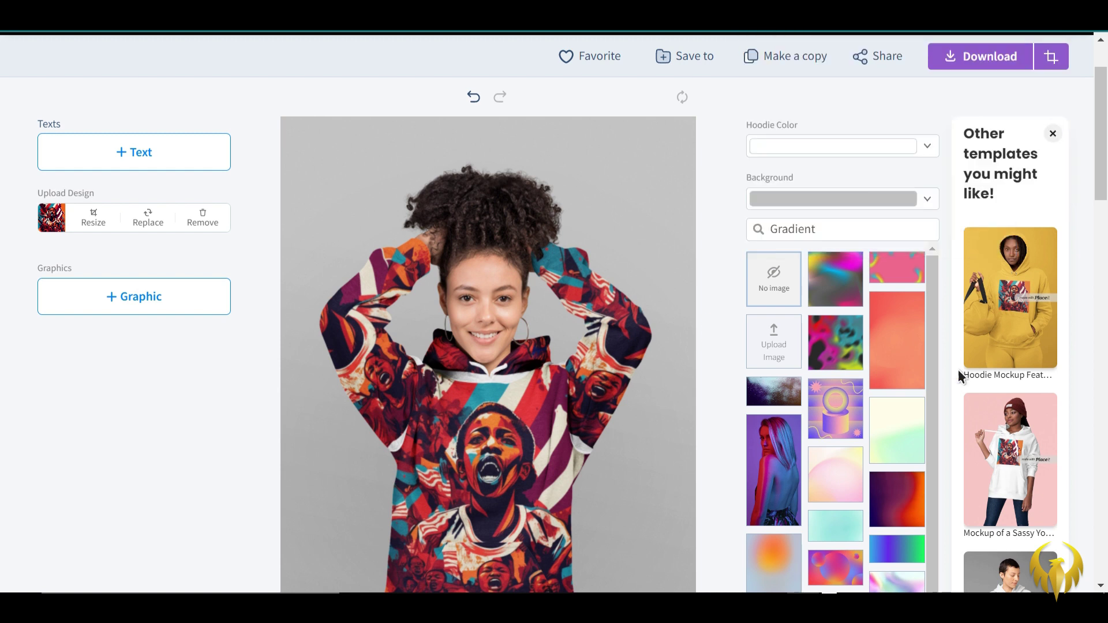
Open the suggested mockup of the sassy young woman in a beanie and white hoodie, and inspect its artwork
scroll(981, 375, down, 5)
click(1009, 369)
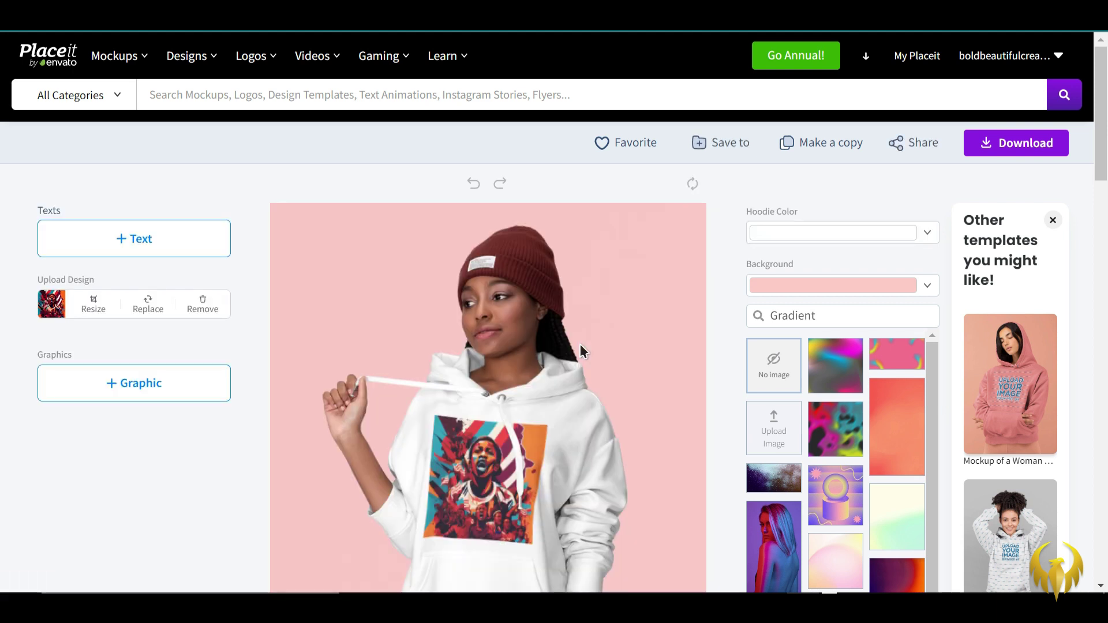
scroll(571, 344, down, 5)
scroll(572, 347, up, 3)
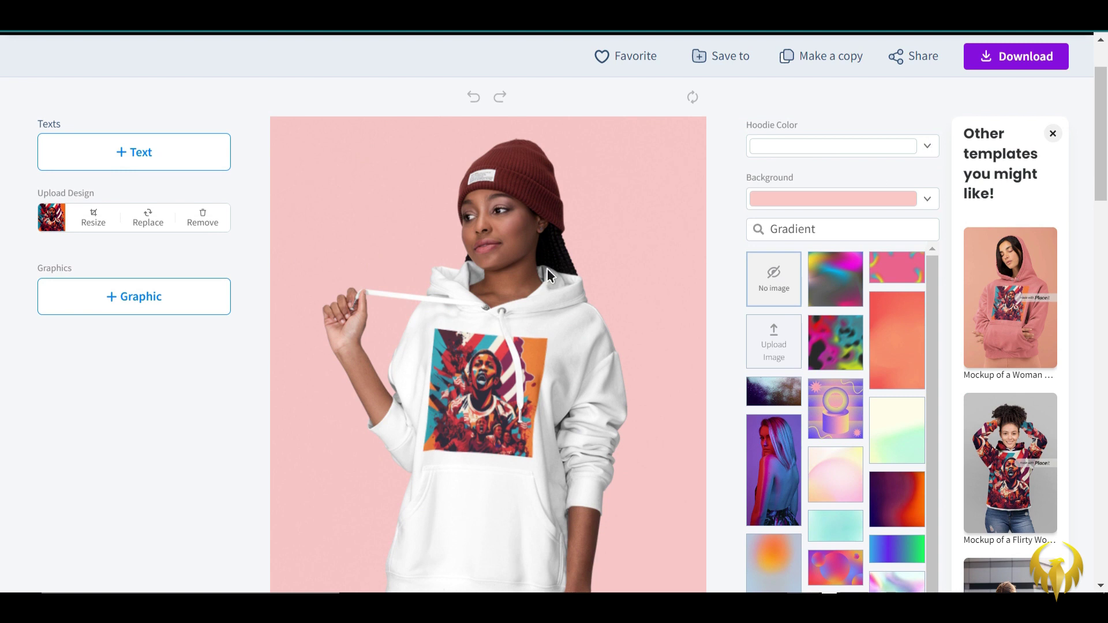
Try a black background behind the woman in the beanie, and restore the default pink
click(874, 209)
click(780, 262)
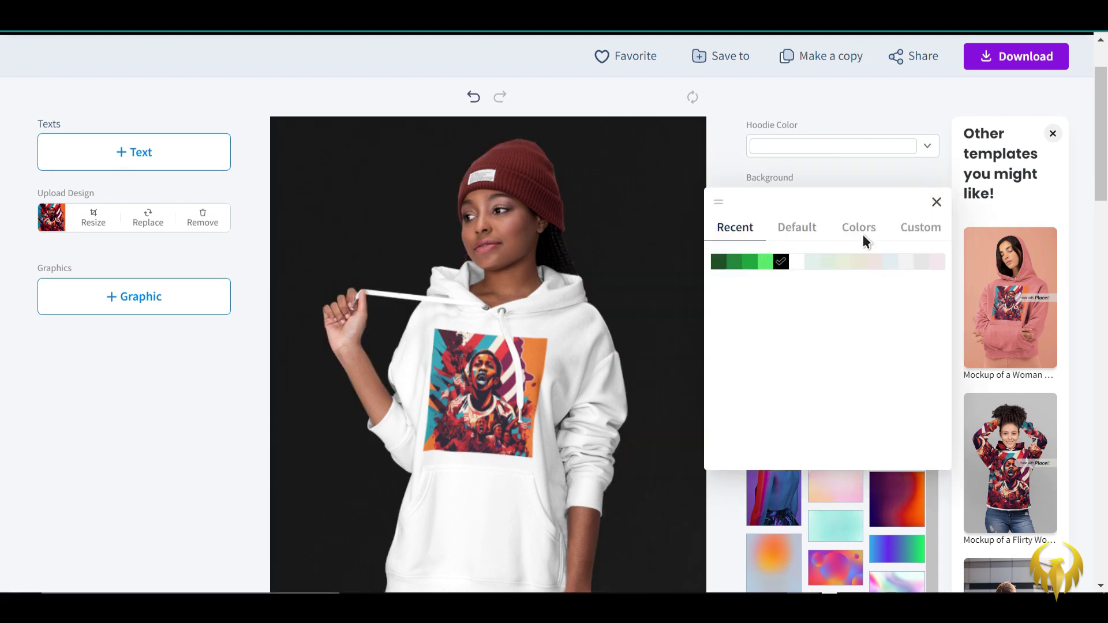
click(936, 202)
click(924, 190)
click(803, 230)
click(723, 261)
click(734, 262)
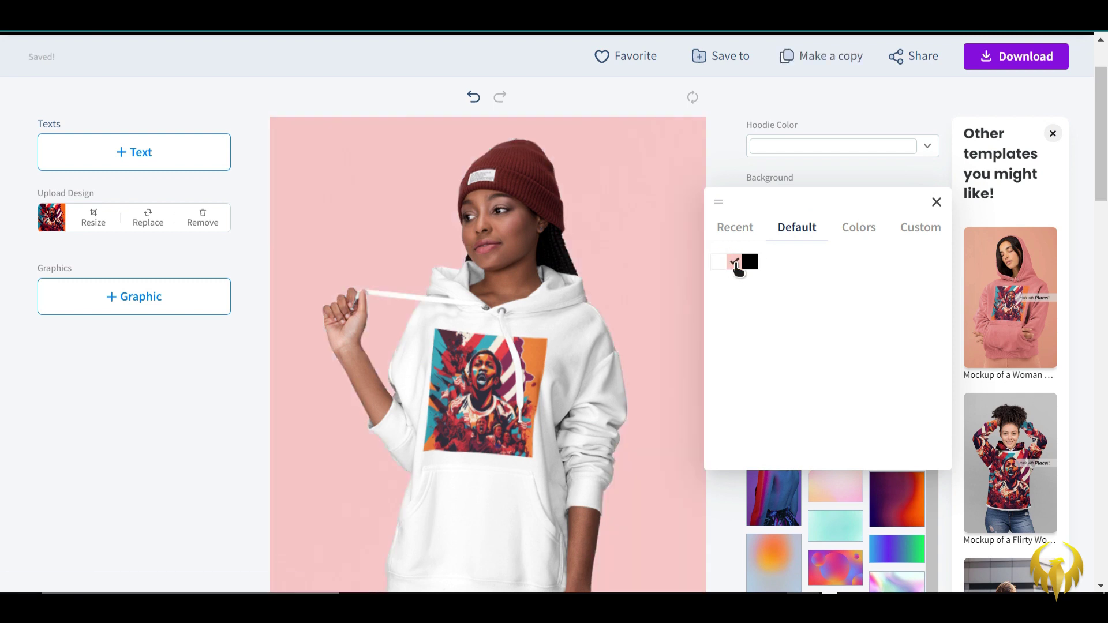
click(937, 203)
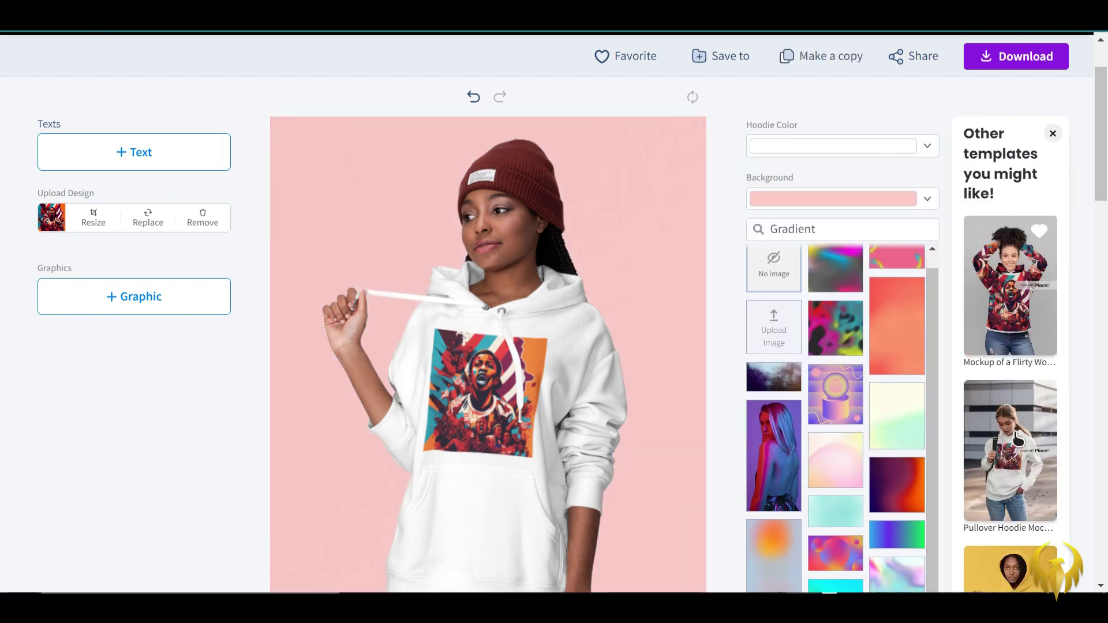
Browse the suggested templates and open the mockup of the woman with her pink hoodie's hood up
click(1011, 310)
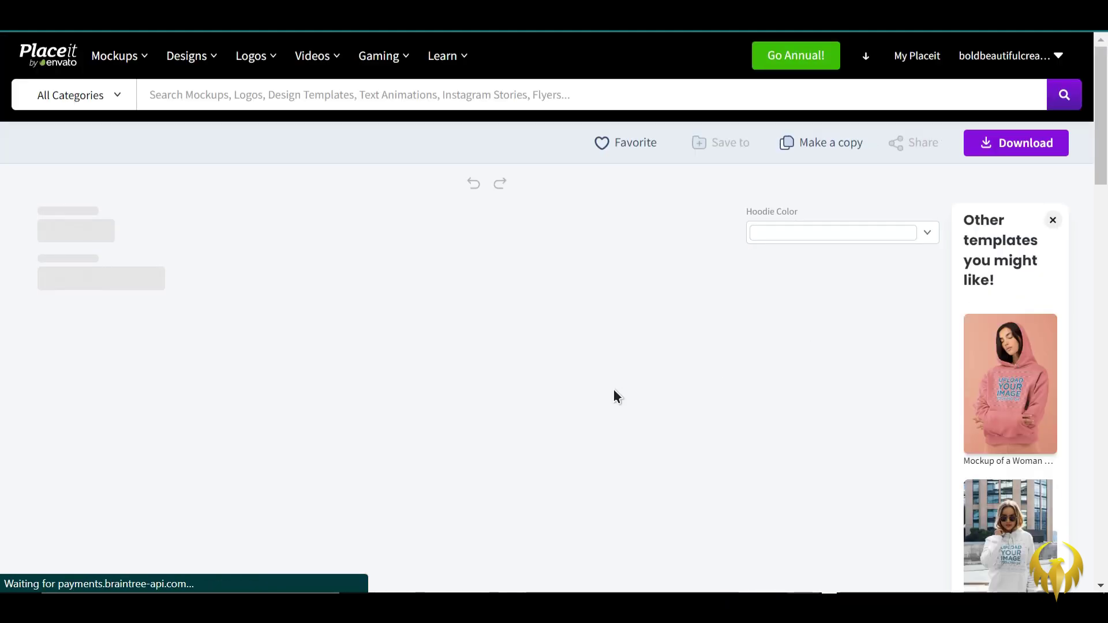
click(983, 395)
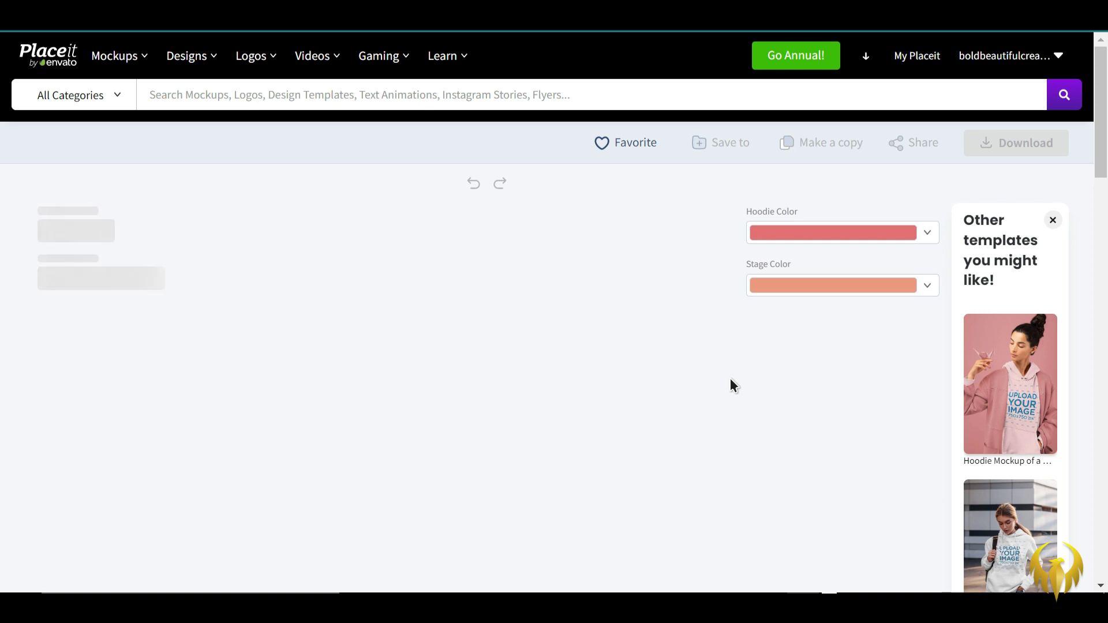
scroll(560, 375, down, 3)
Insert bnsb3d.png from the Downloads folder as the hoodie design and crop it at 100%
click(168, 138)
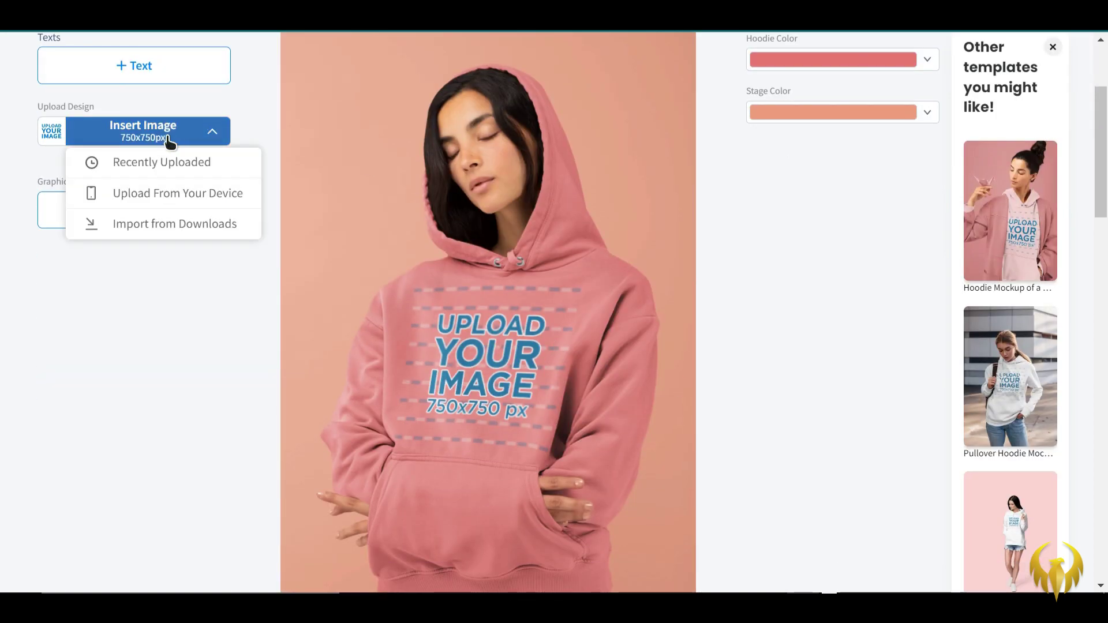
click(162, 193)
scroll(267, 228, down, 5)
scroll(269, 225, up, 1)
scroll(268, 221, up, 1)
scroll(208, 259, down, 4)
click(206, 279)
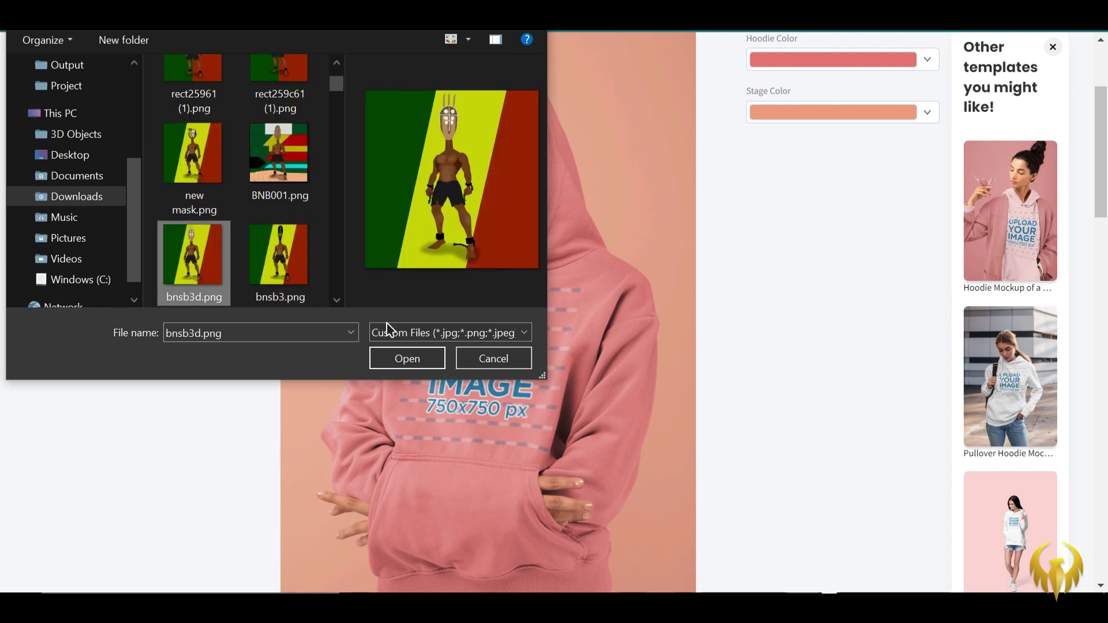
click(408, 359)
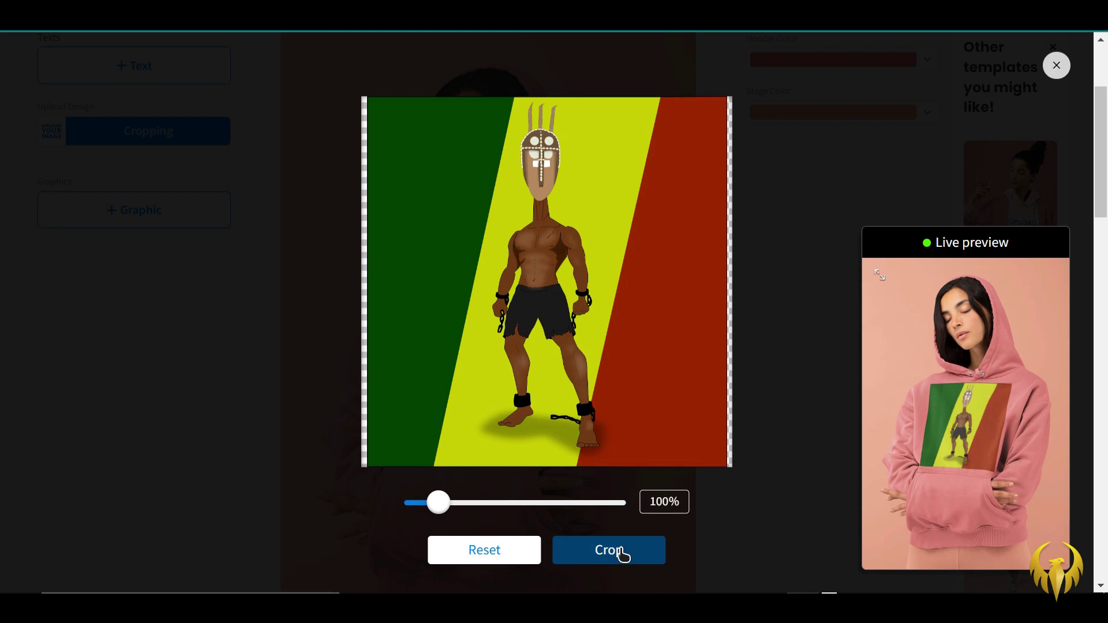
click(622, 554)
Change the hoodie color to a dark rusty red that matches the red stripe in the artwork
scroll(819, 191, up, 2)
click(921, 143)
click(866, 174)
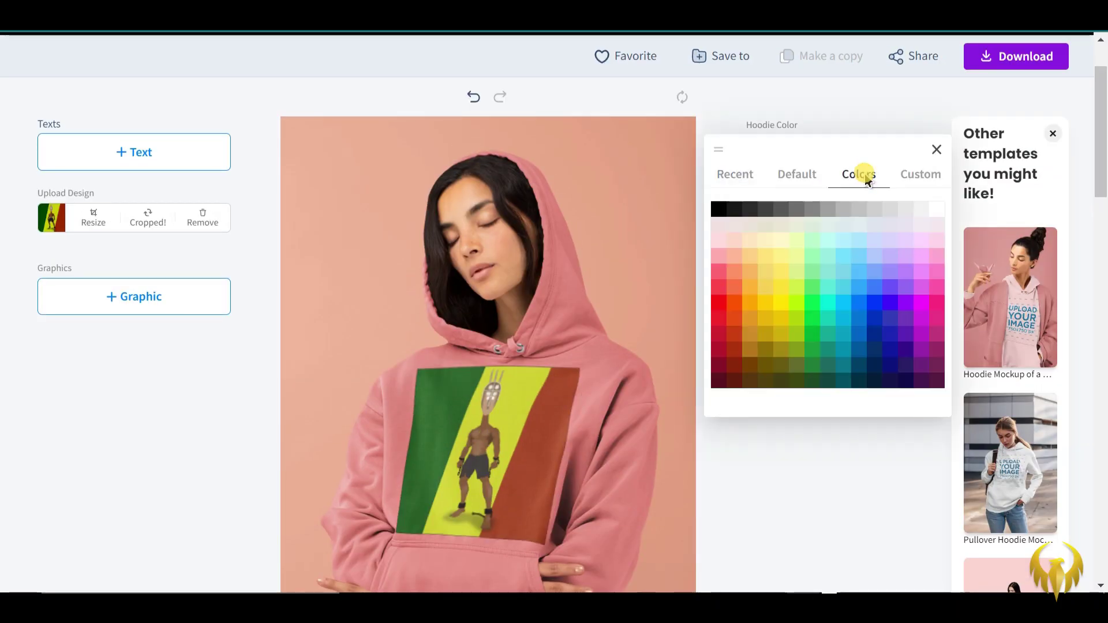
click(735, 334)
click(722, 362)
click(734, 367)
click(733, 350)
scroll(631, 366, down, 3)
scroll(740, 277, up, 3)
click(936, 151)
Try yellow and golden ochre shades for the stage color behind the red hoodie
click(926, 201)
click(861, 229)
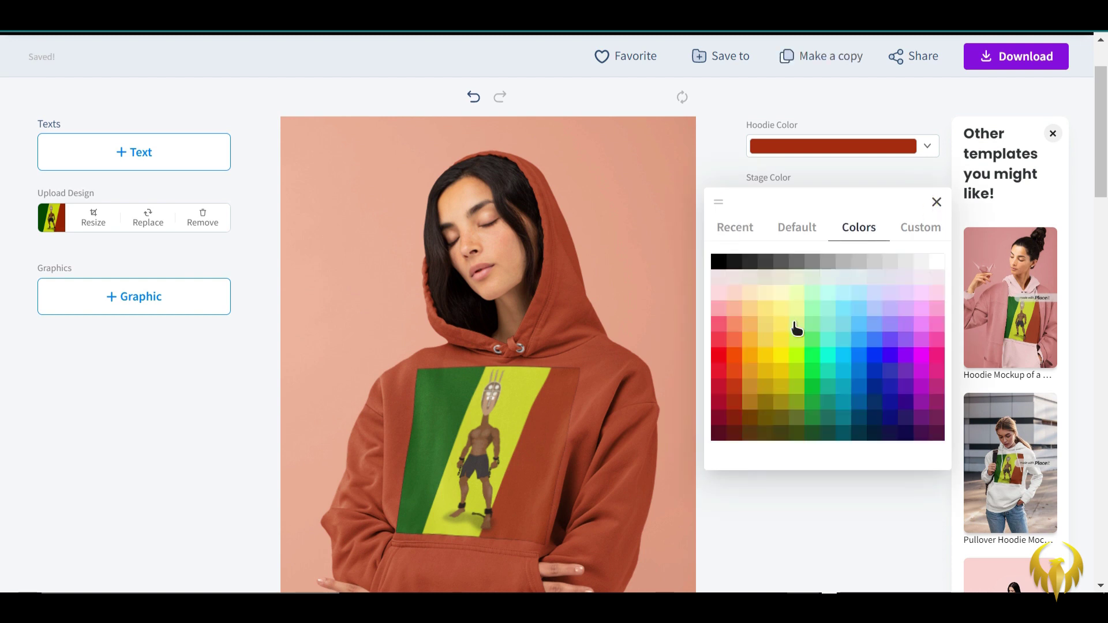
click(782, 342)
click(751, 373)
click(754, 393)
scroll(555, 350, down, 2)
scroll(667, 344, up, 5)
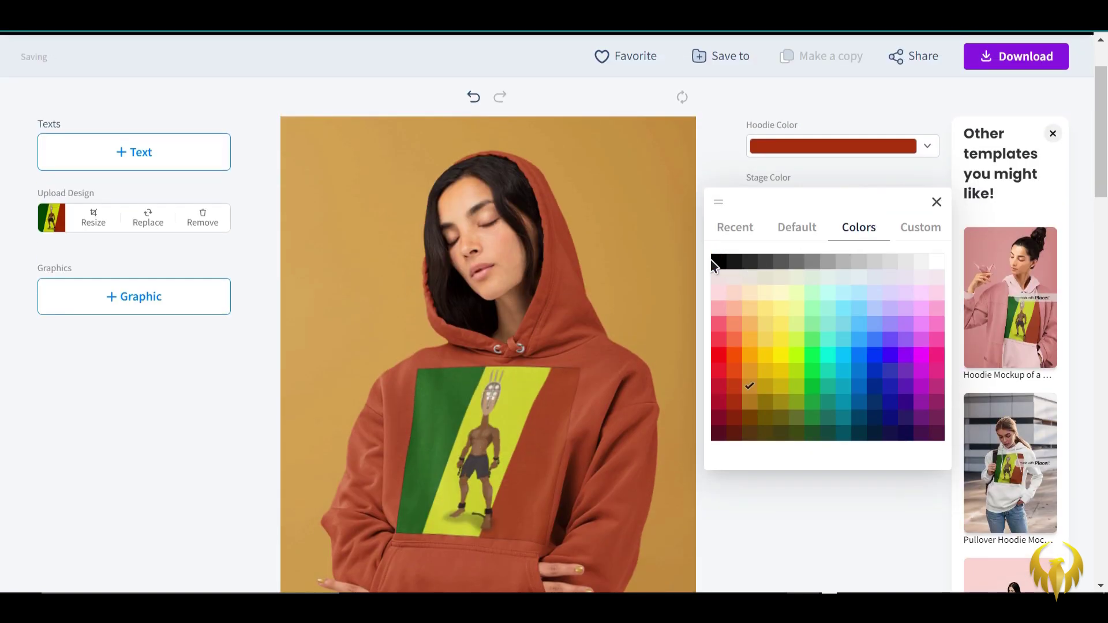
Set the stage color to black and check the whole mockup
click(716, 262)
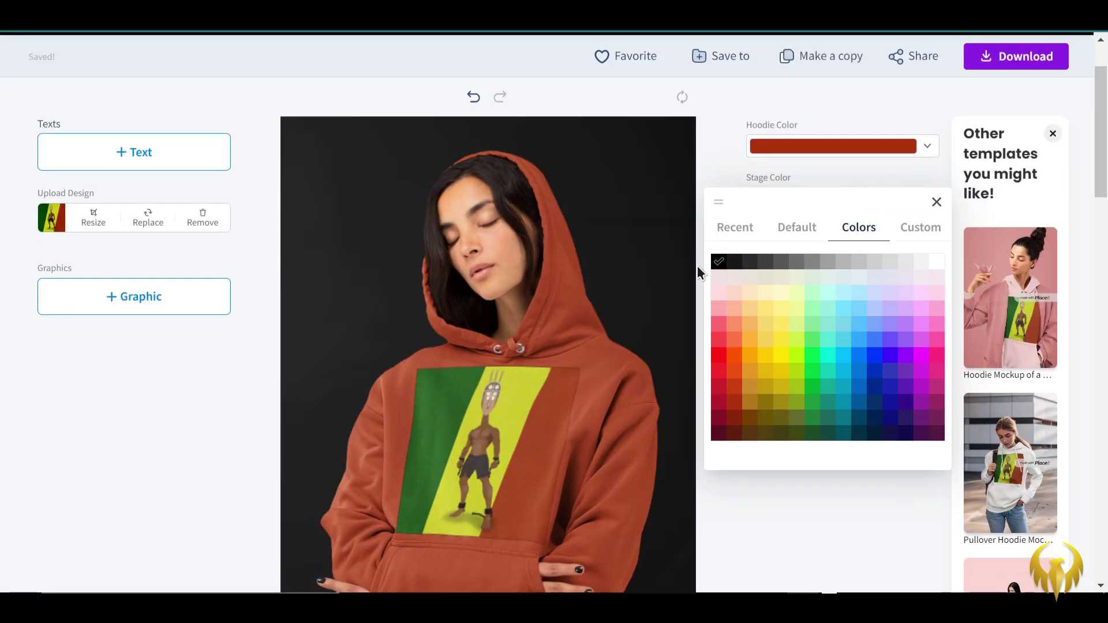
scroll(649, 271, down, 5)
scroll(650, 272, up, 3)
click(936, 115)
Download the red hoodie mockup with the masked figure artwork
scroll(799, 180, up, 3)
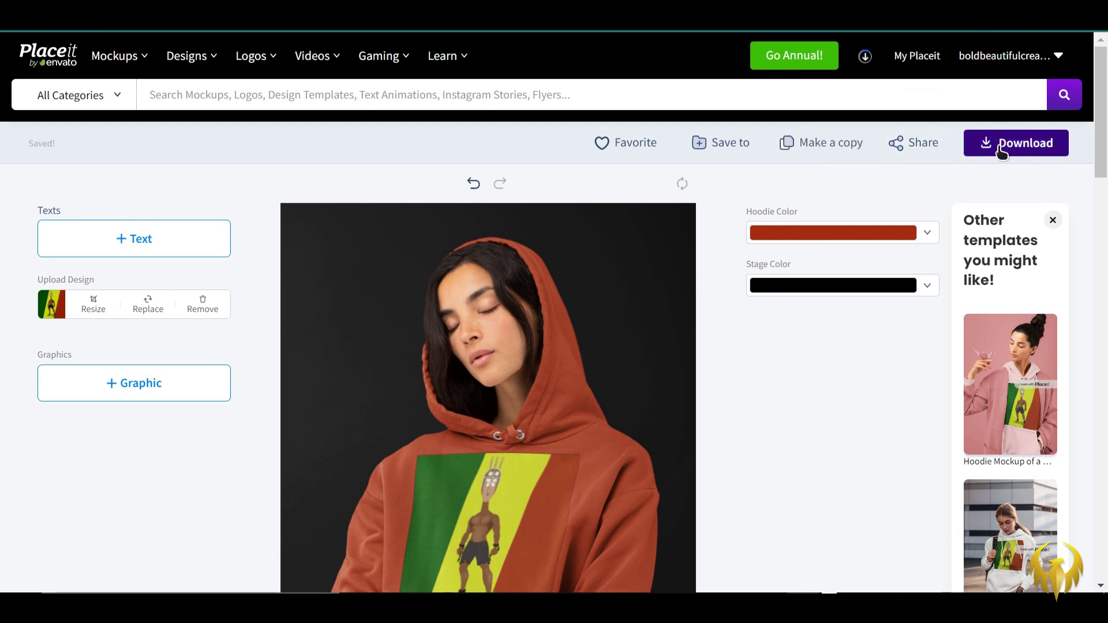
click(1003, 149)
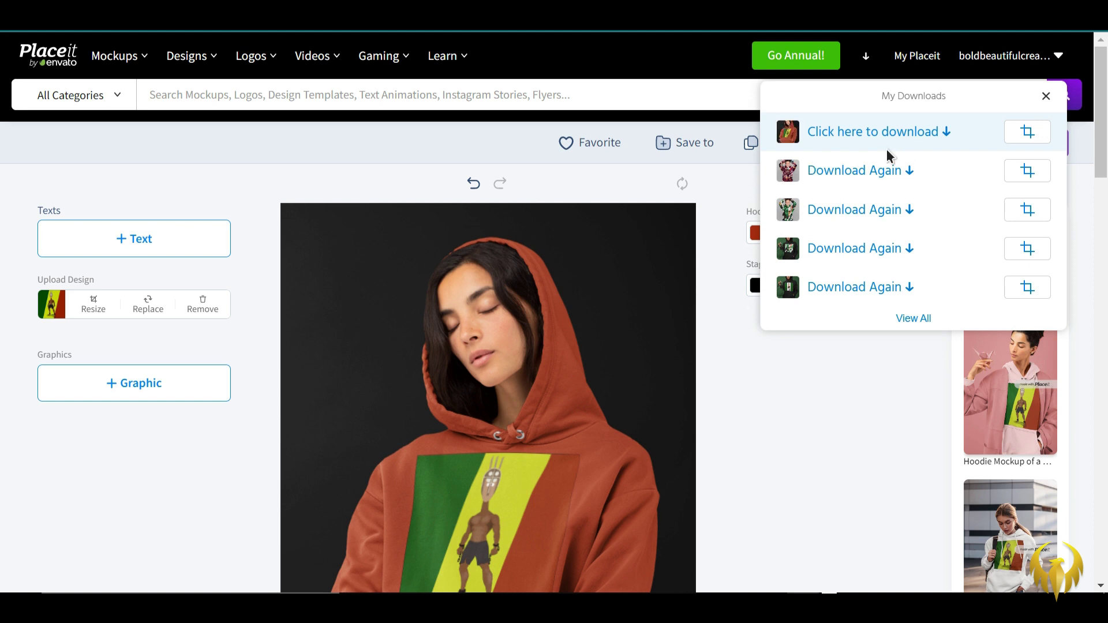
click(890, 136)
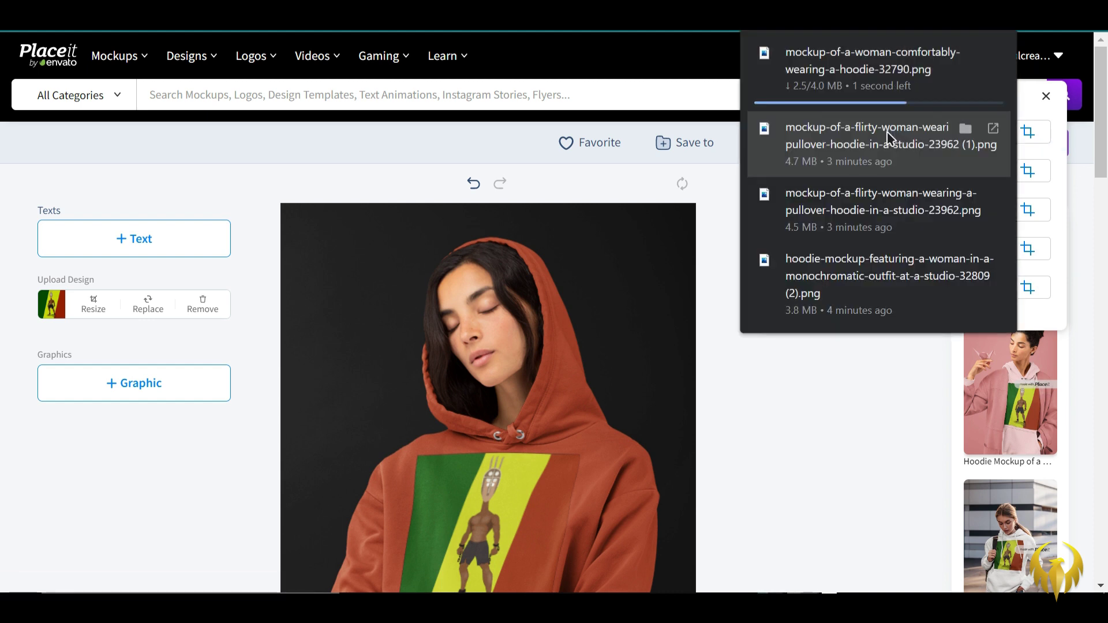
Open the T-Shirts category of the apparel mockups and browse the first page of templates
mouse_move(118, 61)
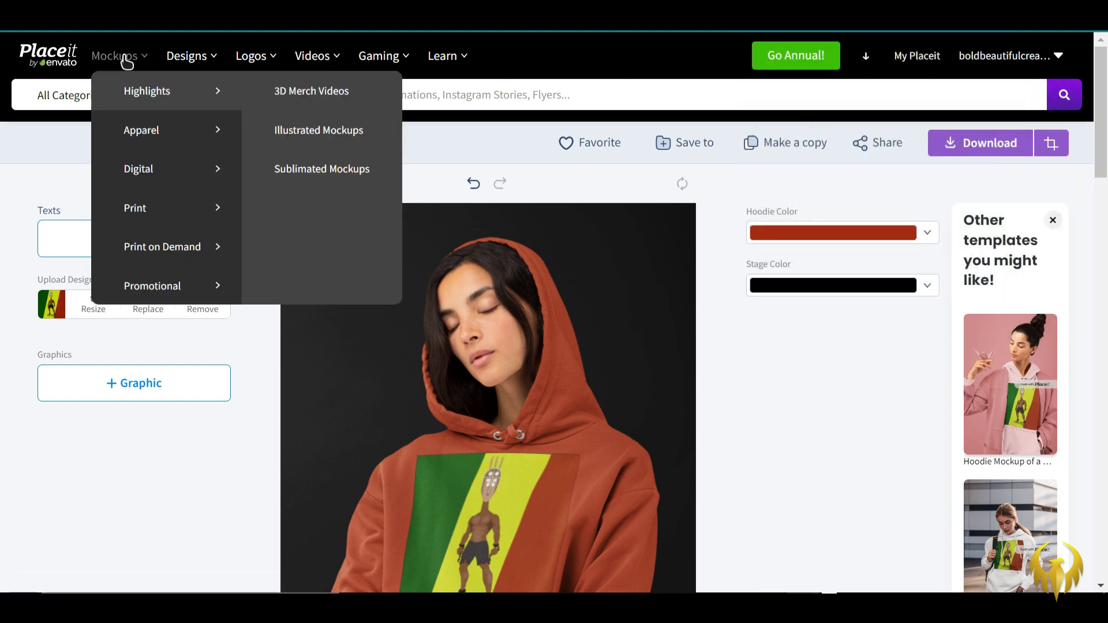
mouse_move(134, 176)
mouse_move(173, 136)
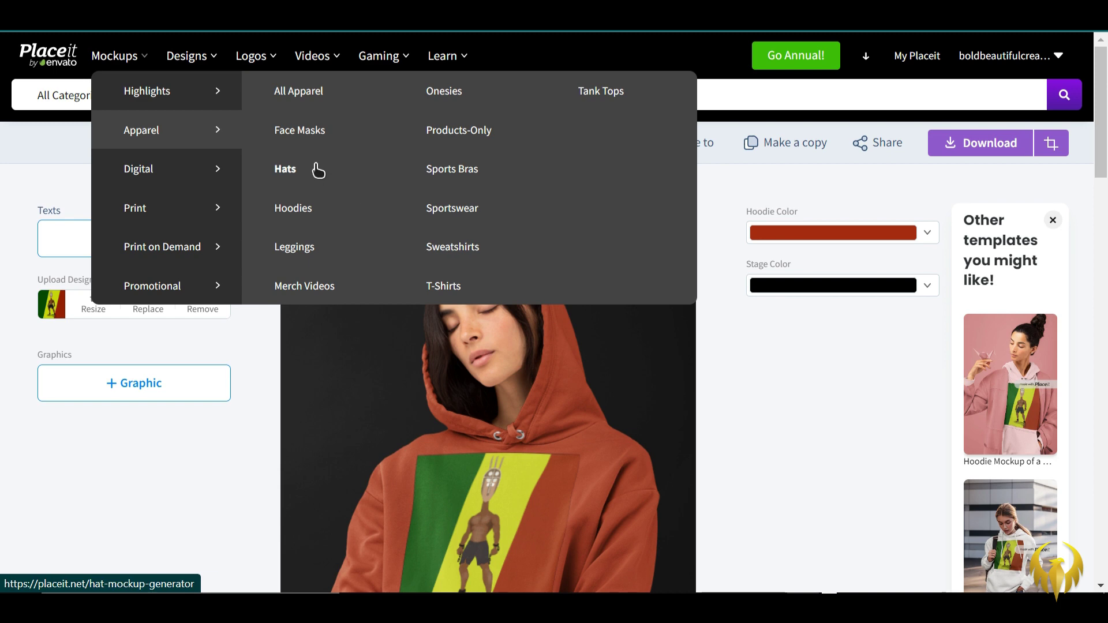
click(446, 289)
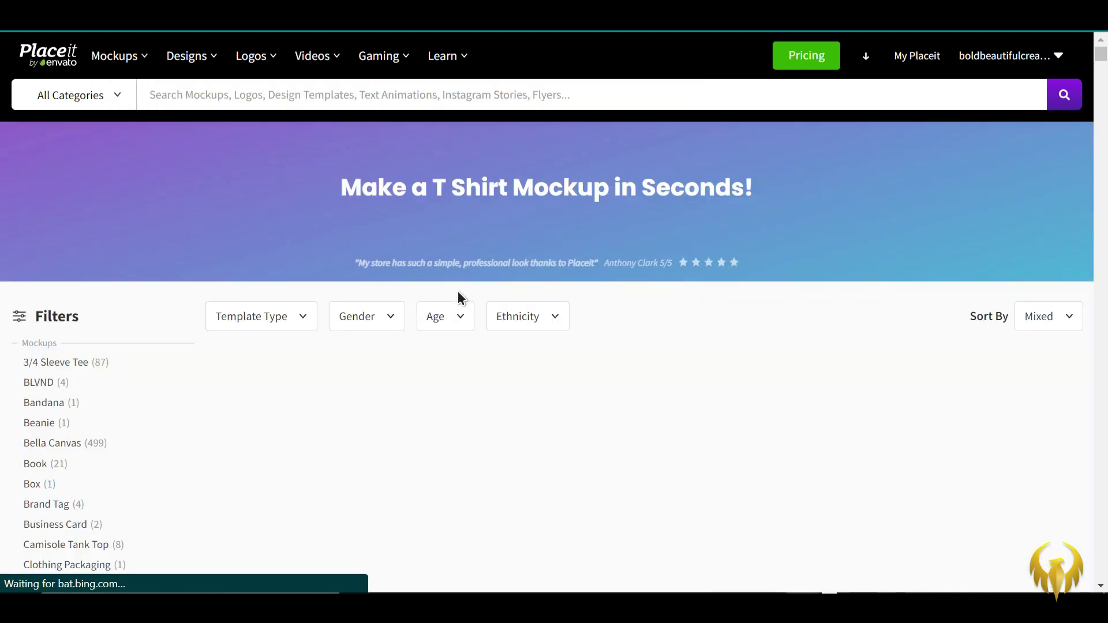
scroll(517, 355, down, 10)
scroll(606, 325, down, 15)
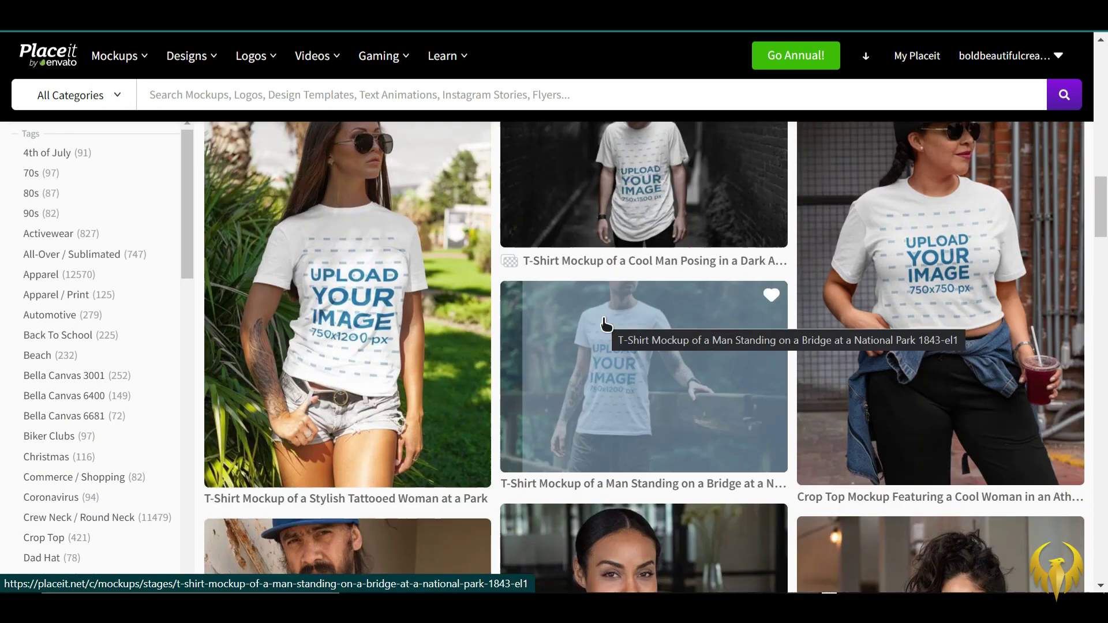
scroll(606, 325, down, 10)
scroll(607, 325, down, 7)
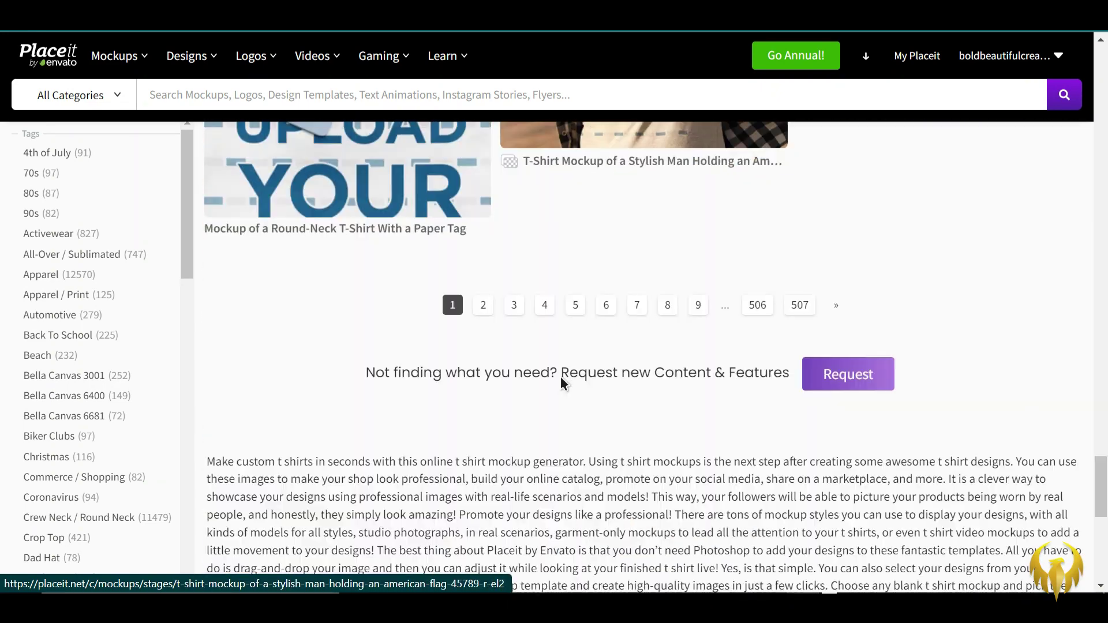
Go to page 2 of the T-shirt mockups and look through its templates
click(480, 305)
scroll(582, 324, down, 8)
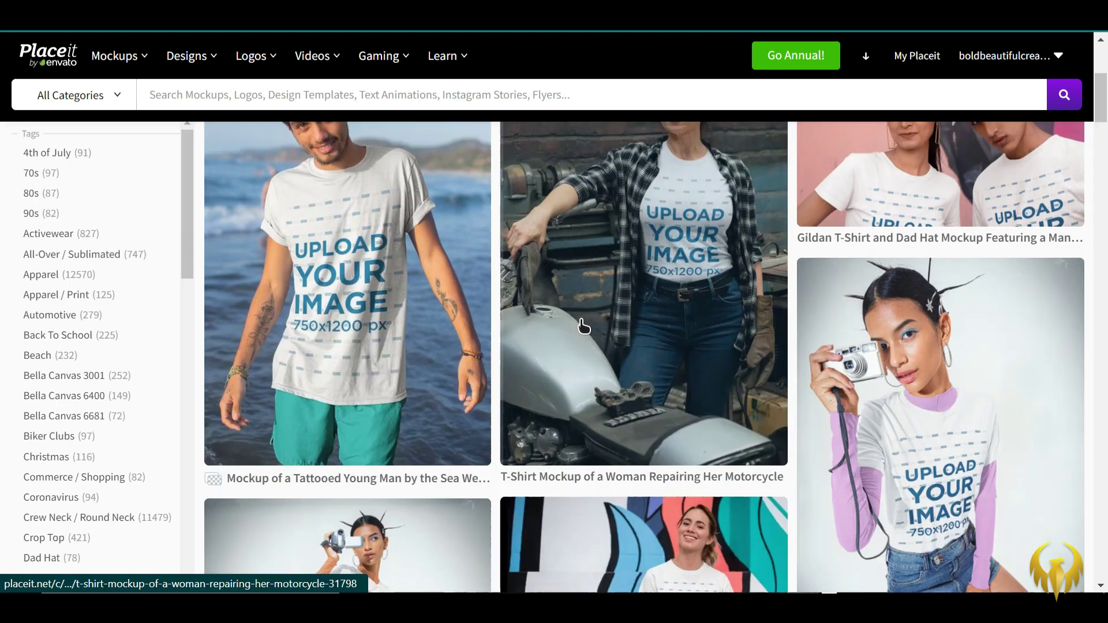
scroll(583, 326, down, 4)
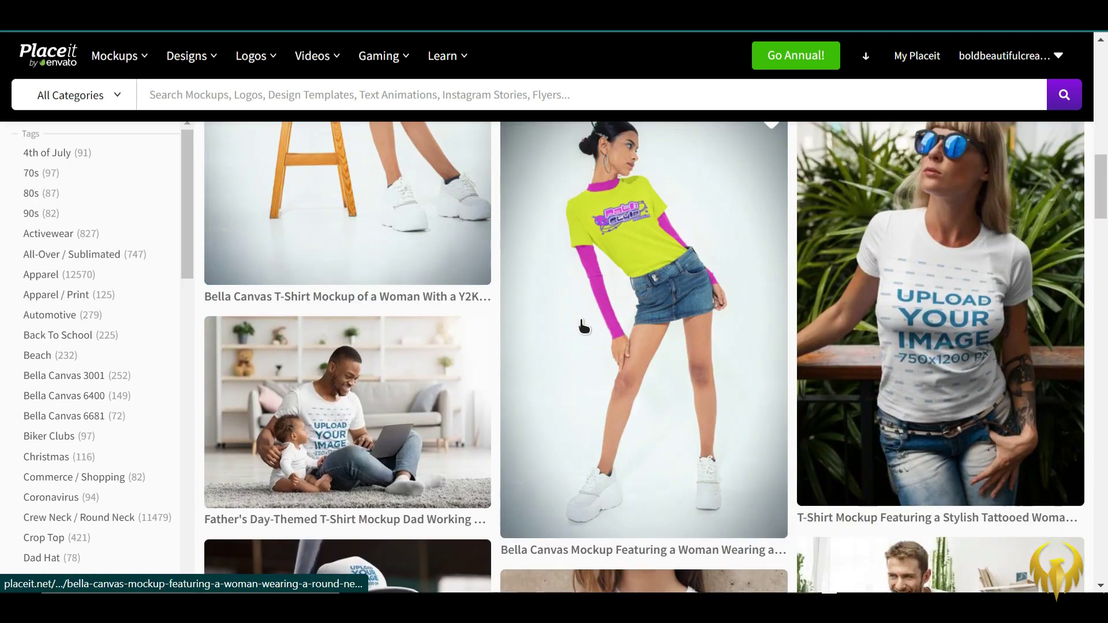
Open the Bella Canvas mockup of the woman in a lime tee over purple sleeves, and return to browsing page 2
click(665, 275)
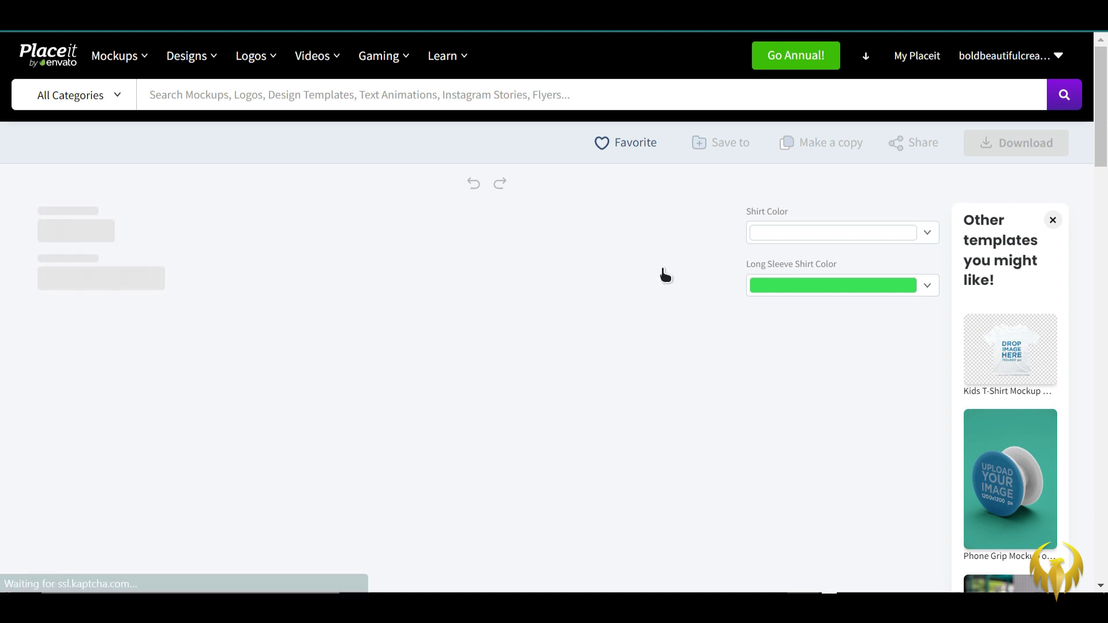
scroll(426, 267, down, 1)
scroll(426, 267, up, 2)
key(alt+Left)
scroll(541, 359, down, 20)
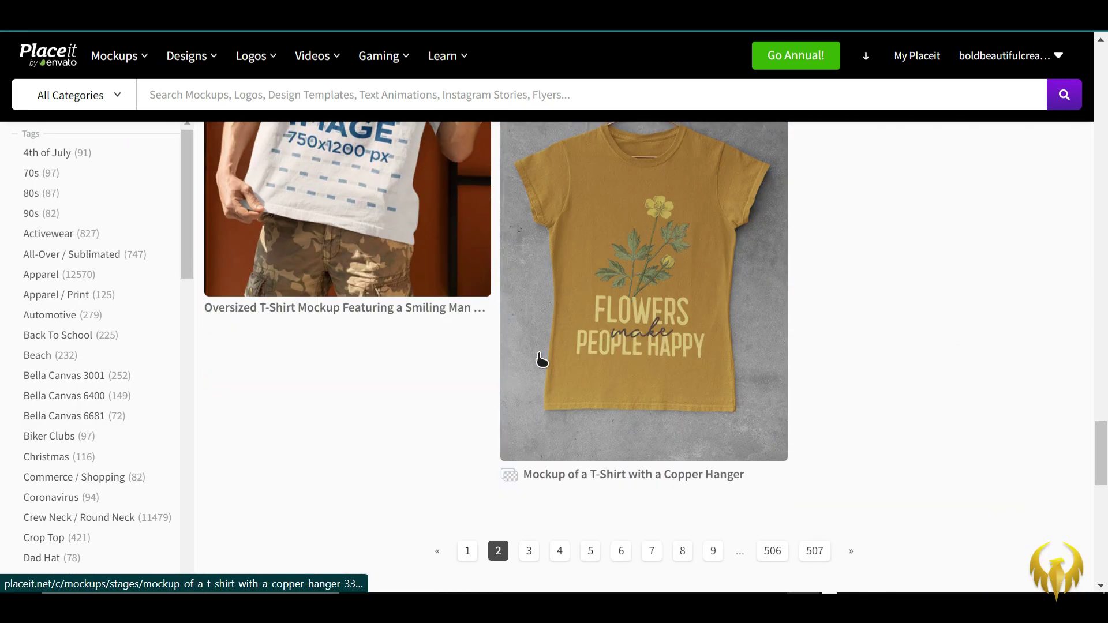
Go to page 3 of the T-shirt mockups and open the monochromatic one of a stylish woman drinking water
click(529, 551)
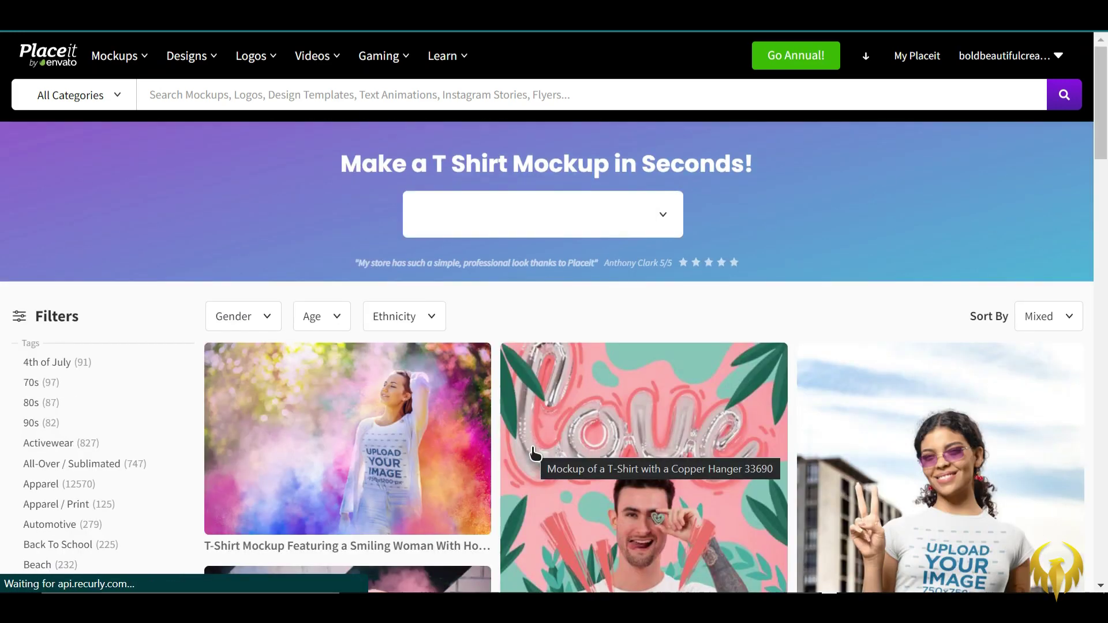
scroll(536, 456, down, 8)
scroll(536, 452, down, 10)
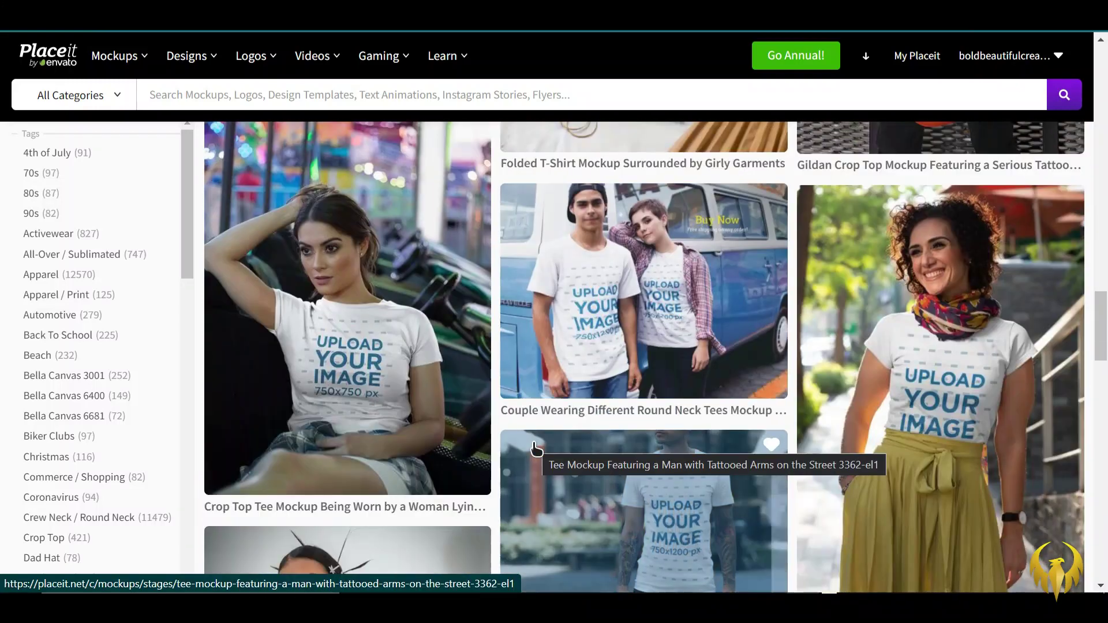
scroll(535, 450, down, 3)
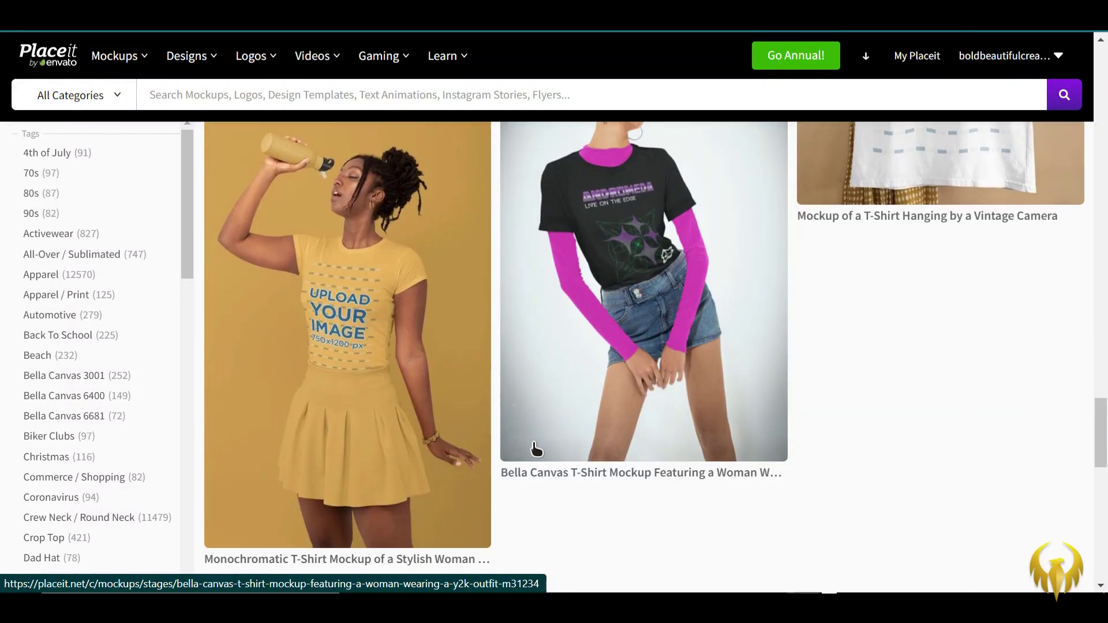
scroll(534, 444, down, 2)
scroll(380, 446, up, 2)
click(380, 446)
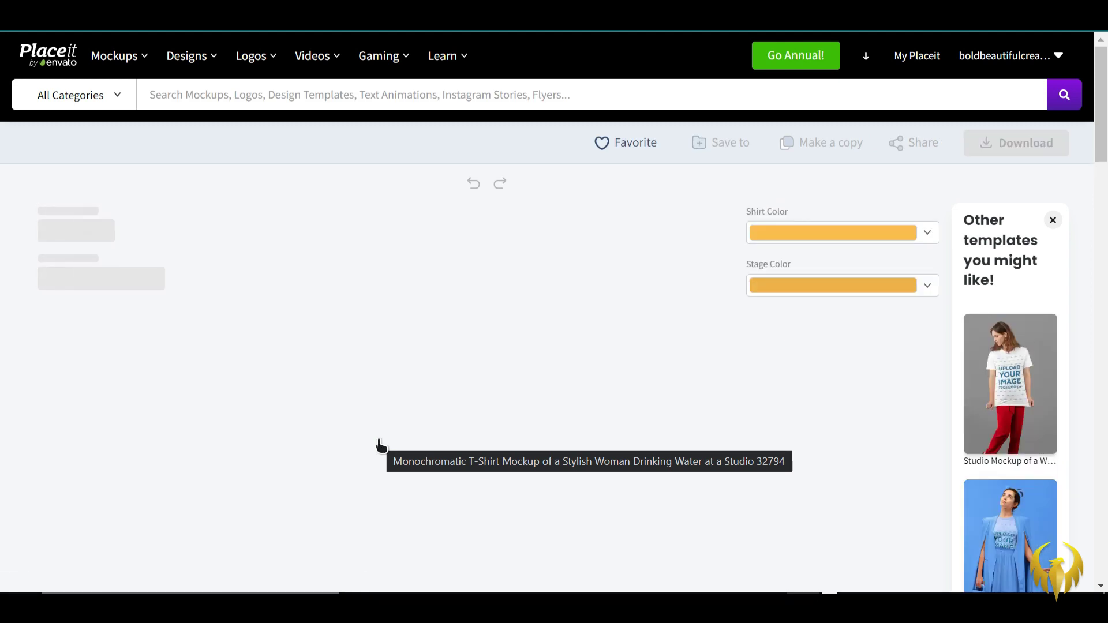
Upload the masked figure artwork with green side bands as the shirt design and crop it at 100%
click(170, 310)
click(169, 363)
scroll(238, 247, down, 10)
double_click(258, 144)
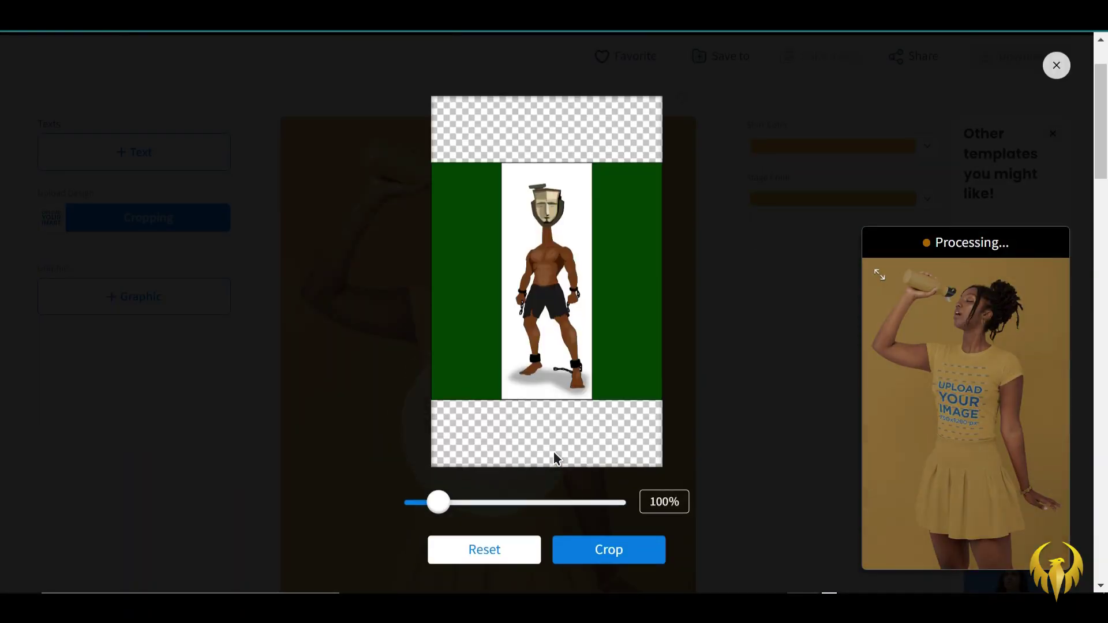
click(597, 551)
Set the shirt color to white using the recent colors
click(928, 146)
click(858, 216)
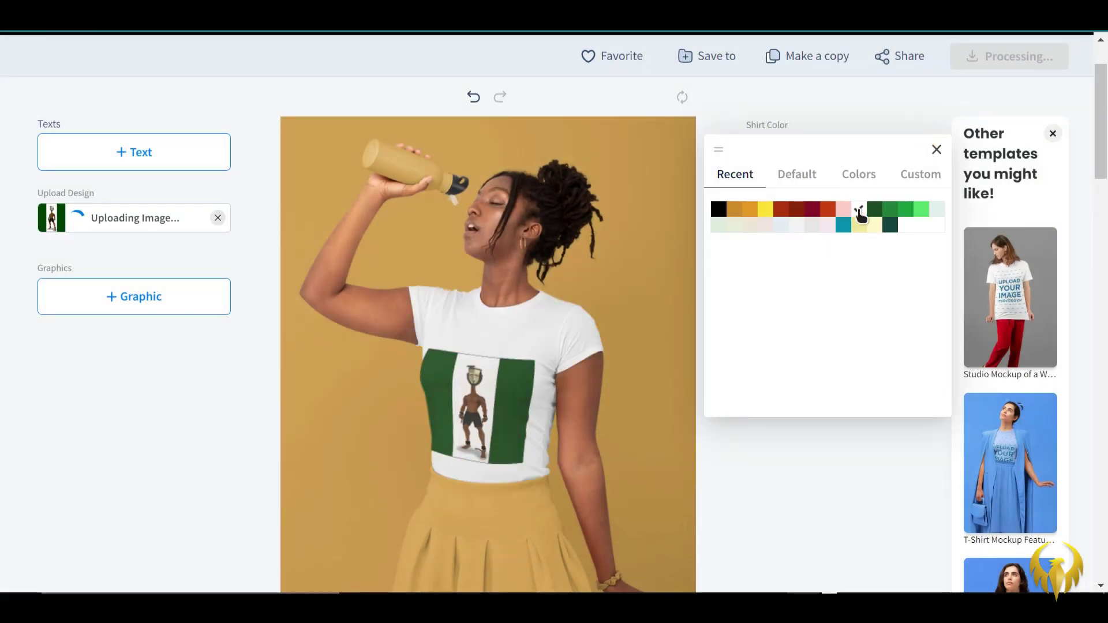
click(936, 150)
Try several greens for the stage color and settle on the dark green from the recent colors
click(926, 202)
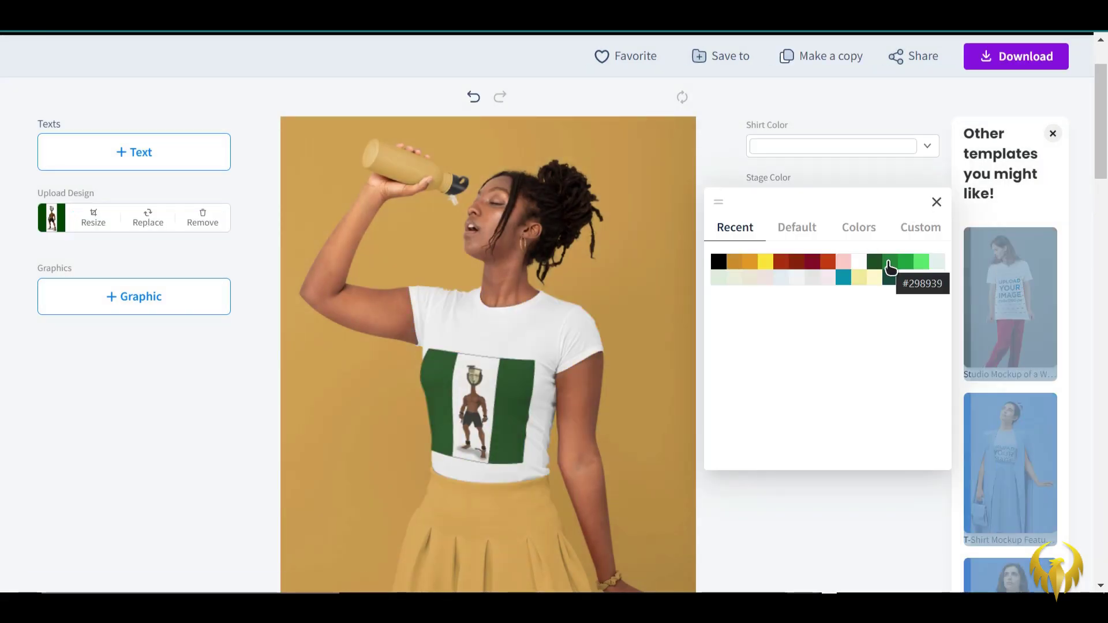
click(889, 261)
scroll(888, 267, down, 2)
click(906, 177)
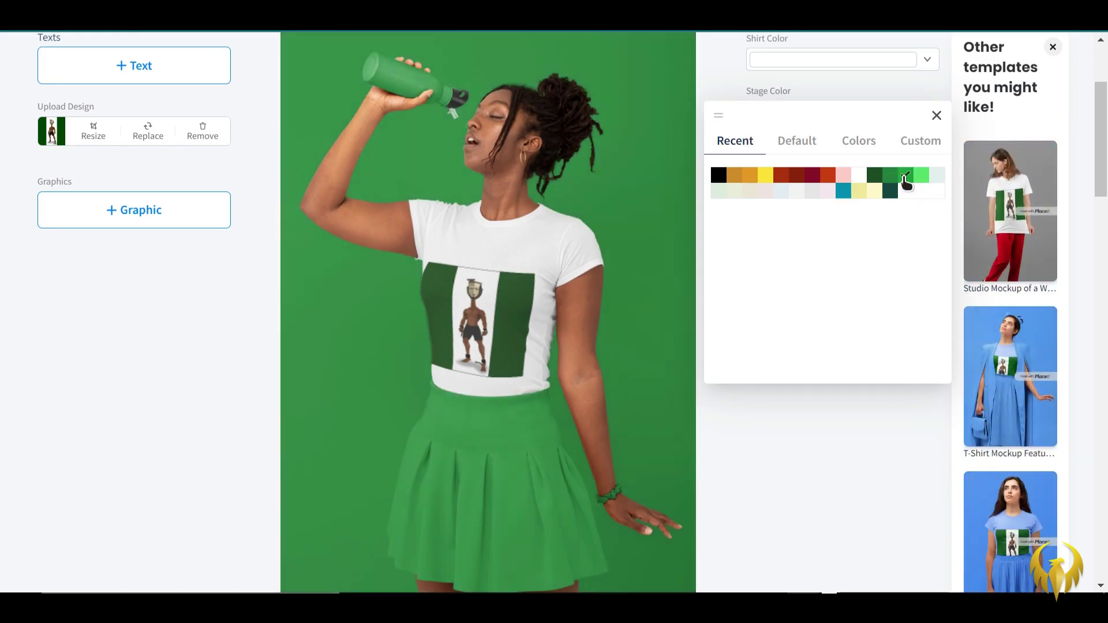
click(874, 176)
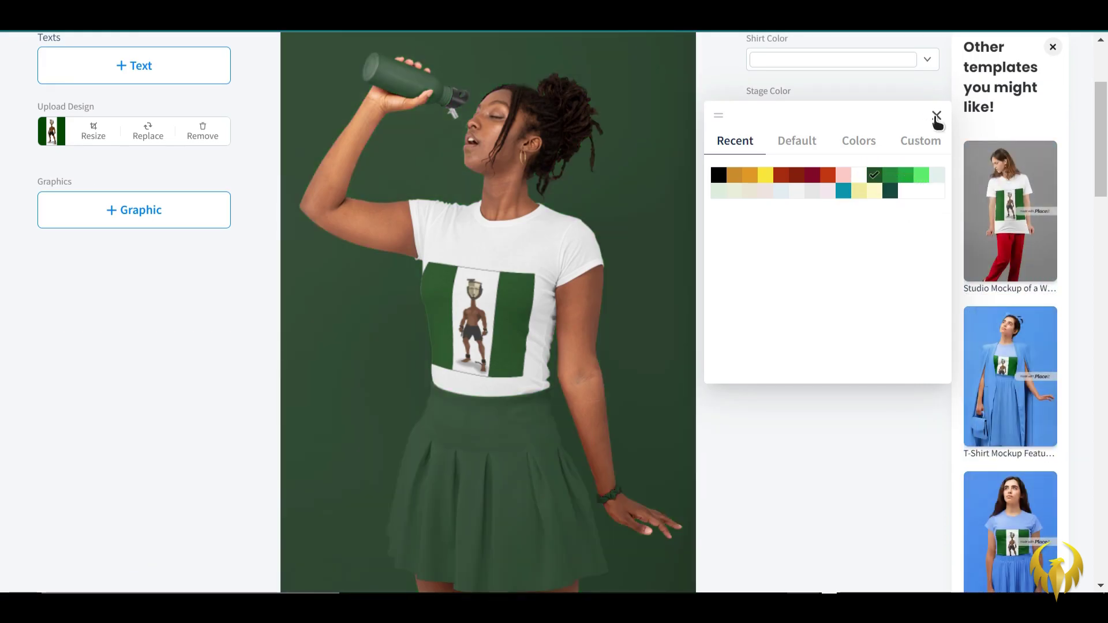
click(937, 115)
Download the finished mockup of the woman drinking water against the dark green background
scroll(685, 277, up, 4)
scroll(689, 278, down, 2)
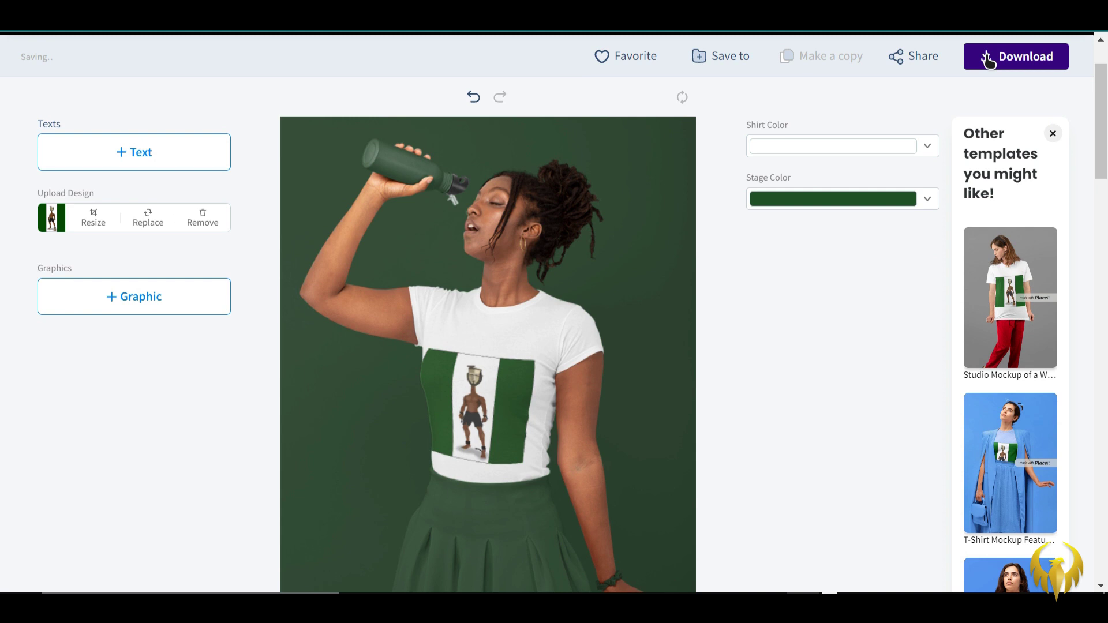
click(990, 58)
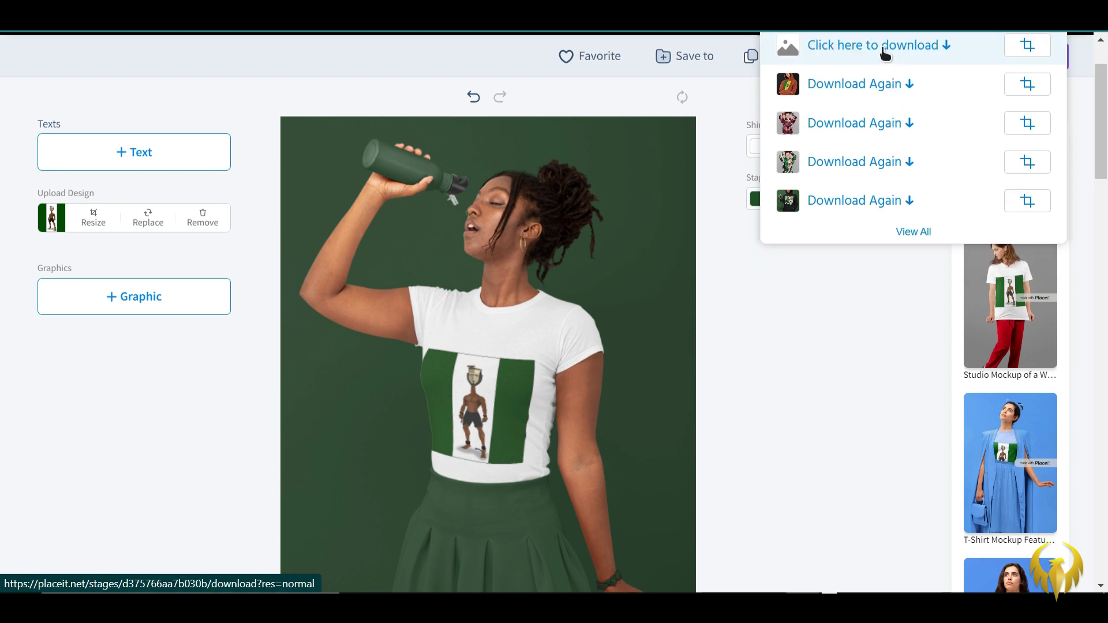
click(886, 53)
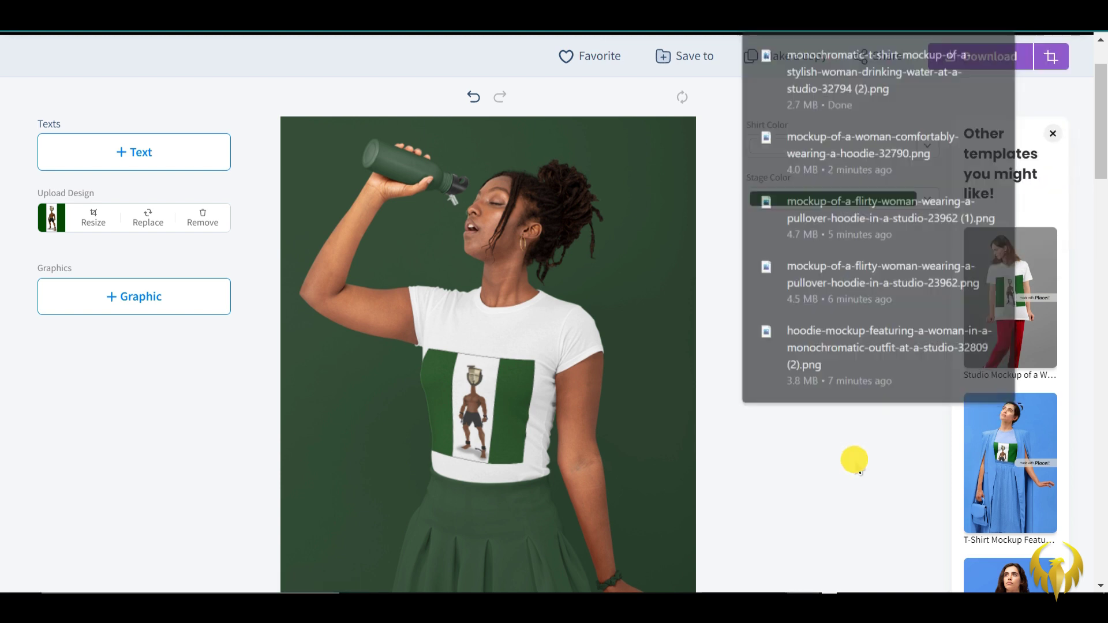
Open the Hats category of the apparel mockups and choose the dad hat mockup of a serious man with a big coat
scroll(307, 154, up, 2)
mouse_move(139, 64)
mouse_move(179, 139)
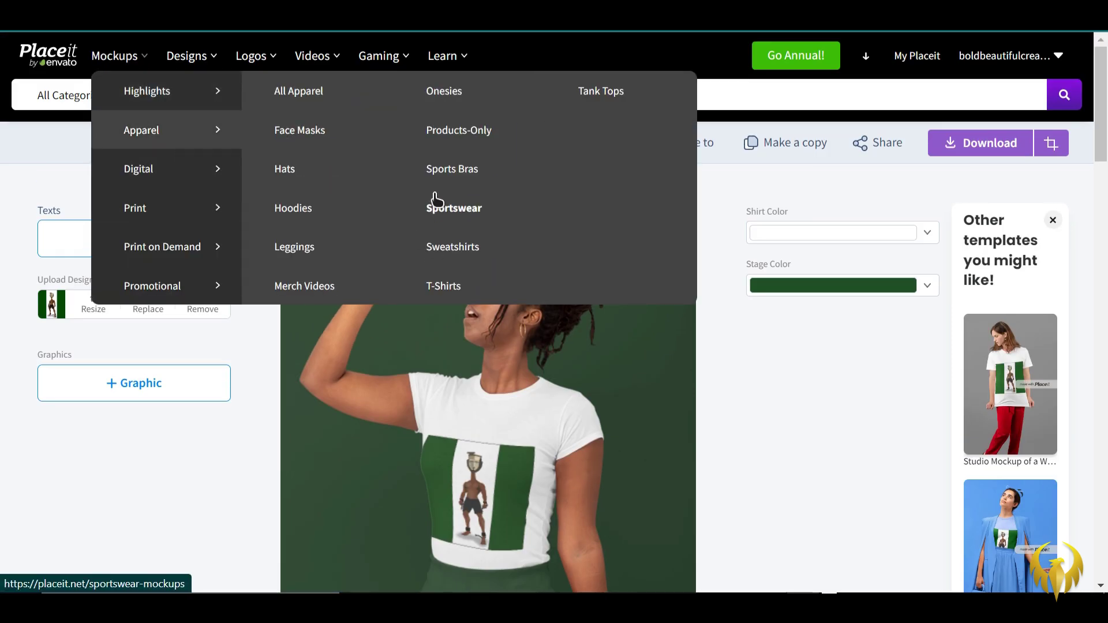
click(283, 172)
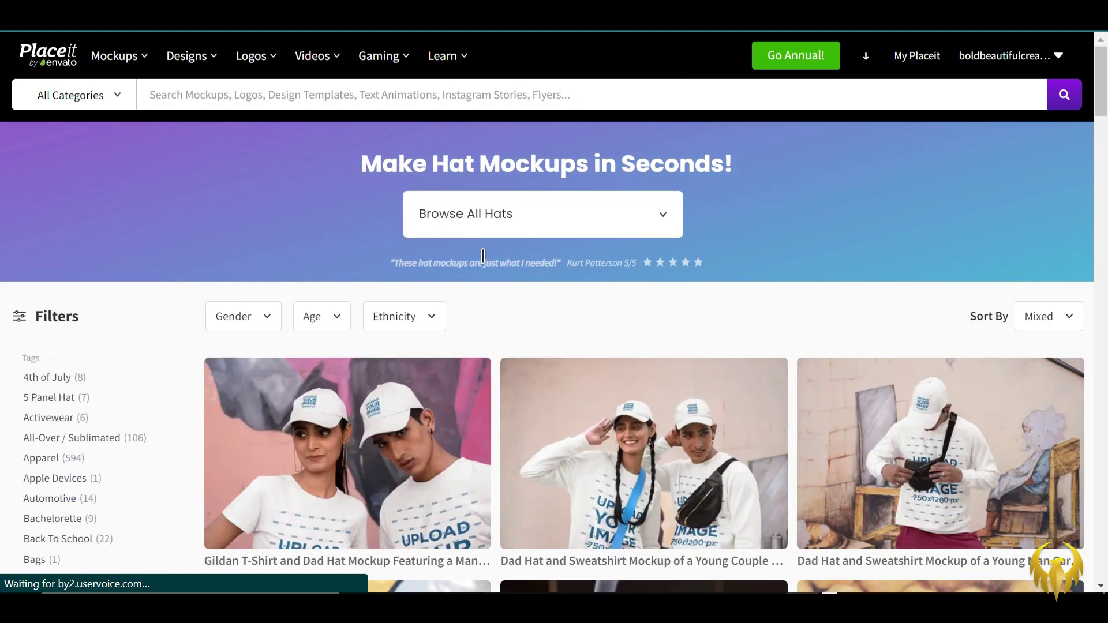
scroll(483, 255, down, 7)
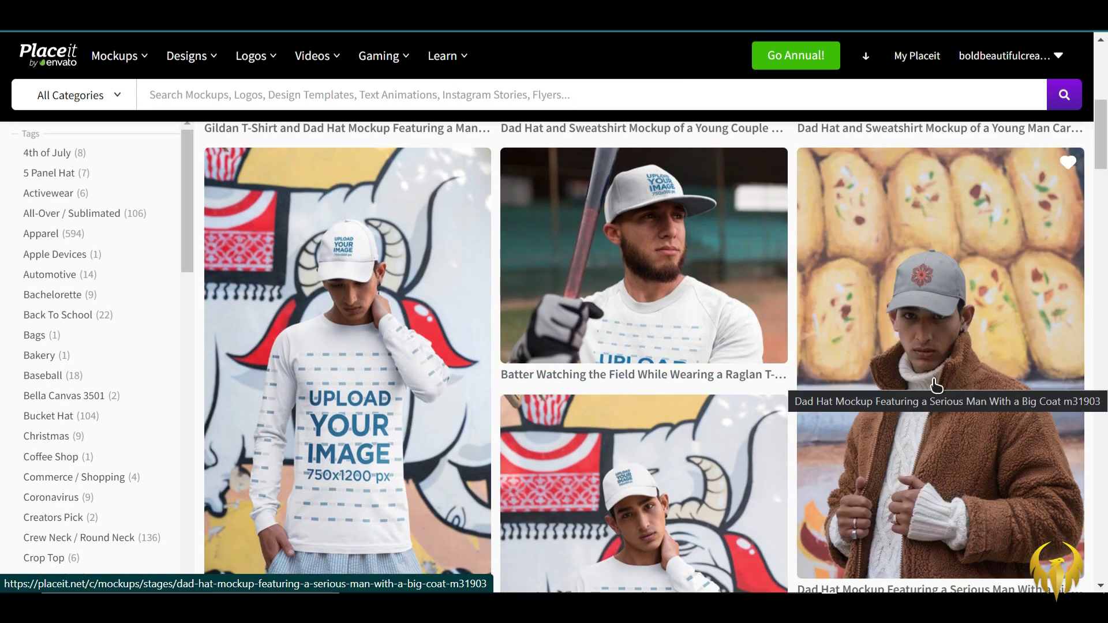
scroll(767, 388, down, 5)
click(768, 387)
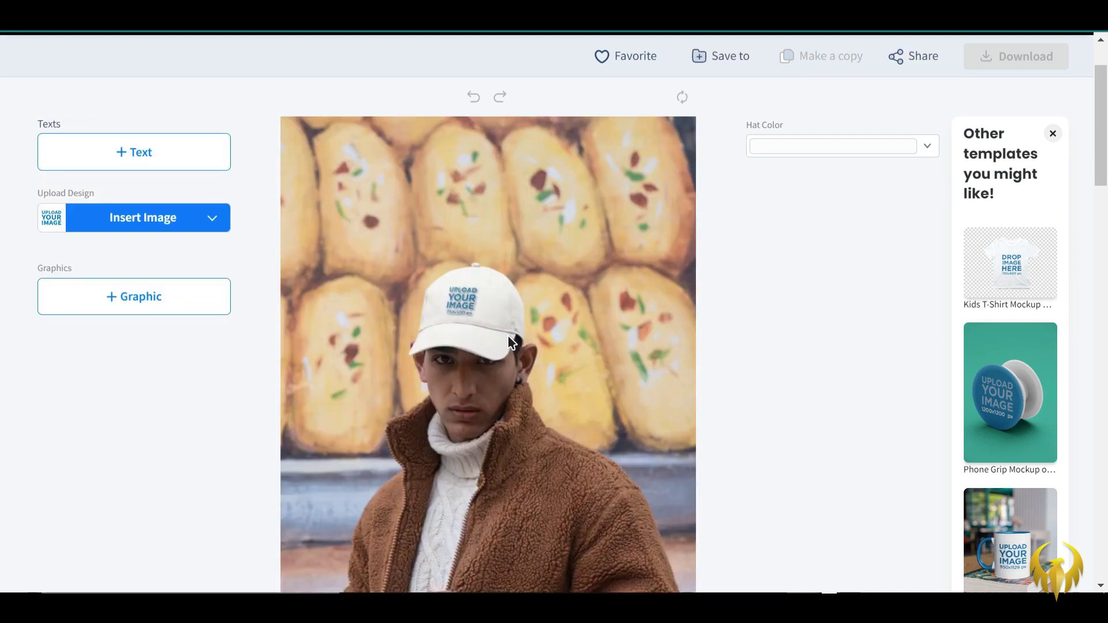
Upload the golden bird logo watermark (2).png from Downloads as the hat design
scroll(490, 355, down, 2)
scroll(219, 179, up, 2)
click(151, 221)
click(165, 280)
scroll(205, 209, down, 10)
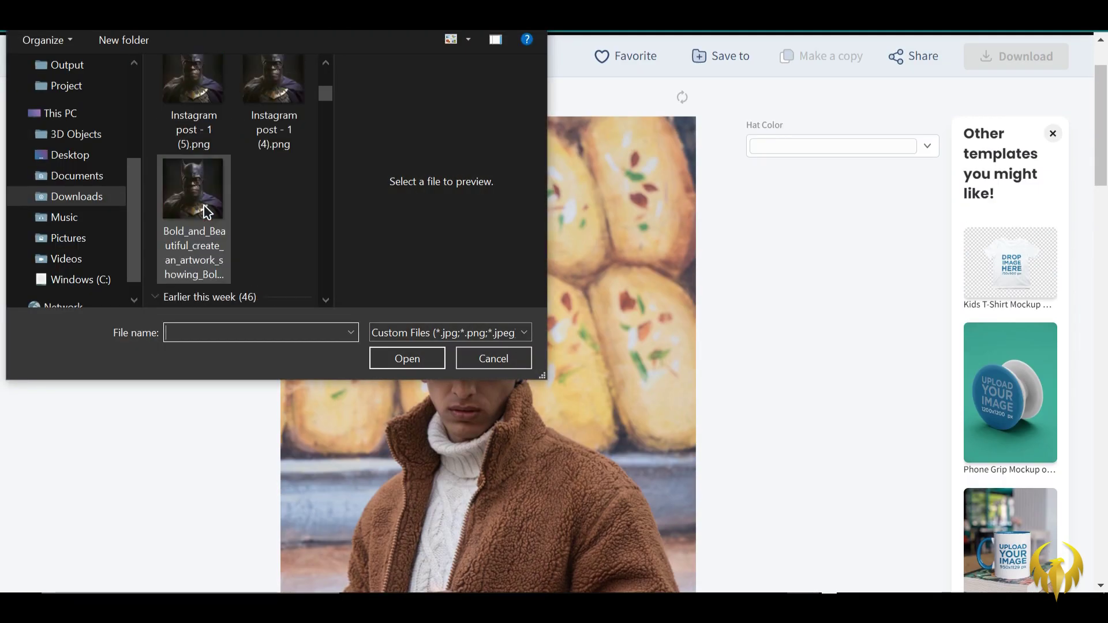
scroll(207, 212, up, 3)
scroll(207, 213, down, 10)
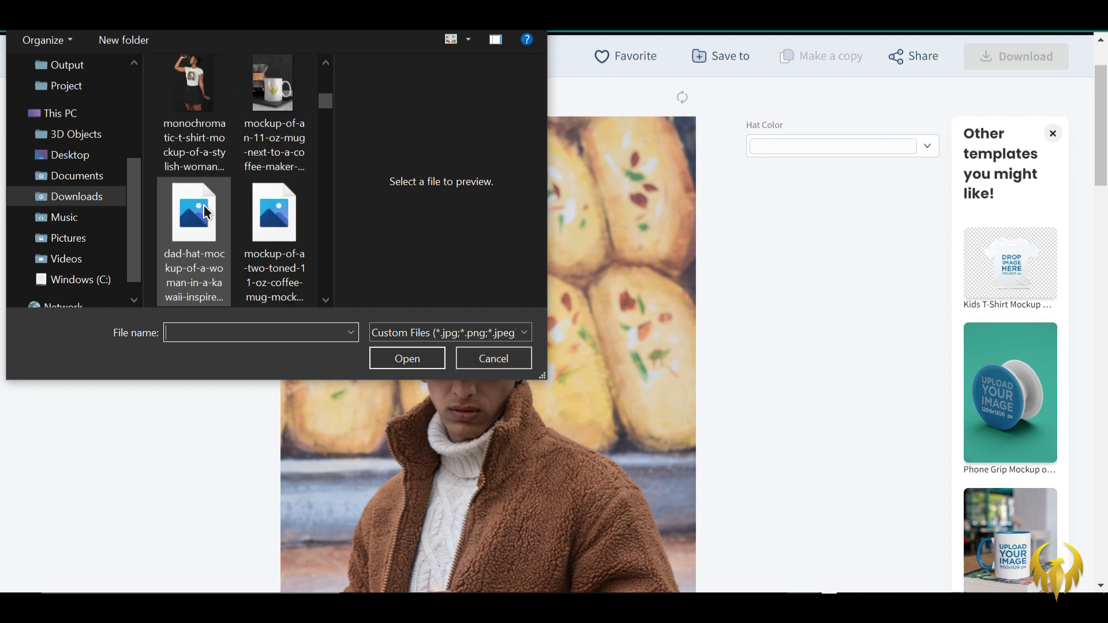
scroll(207, 212, down, 8)
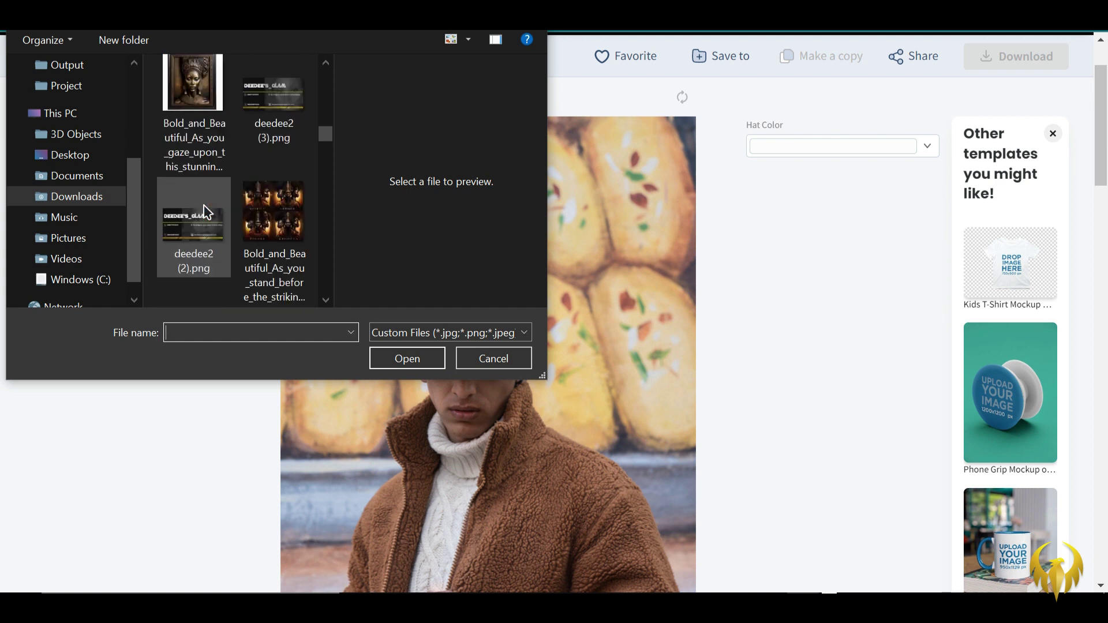
scroll(206, 212, down, 5)
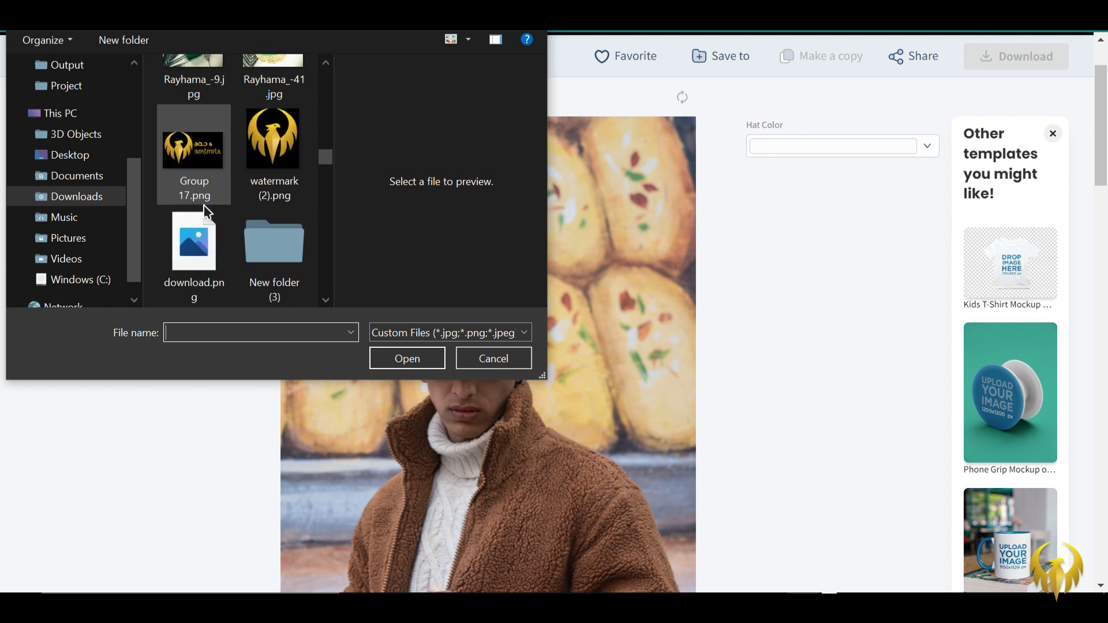
click(216, 137)
key(Right)
click(415, 363)
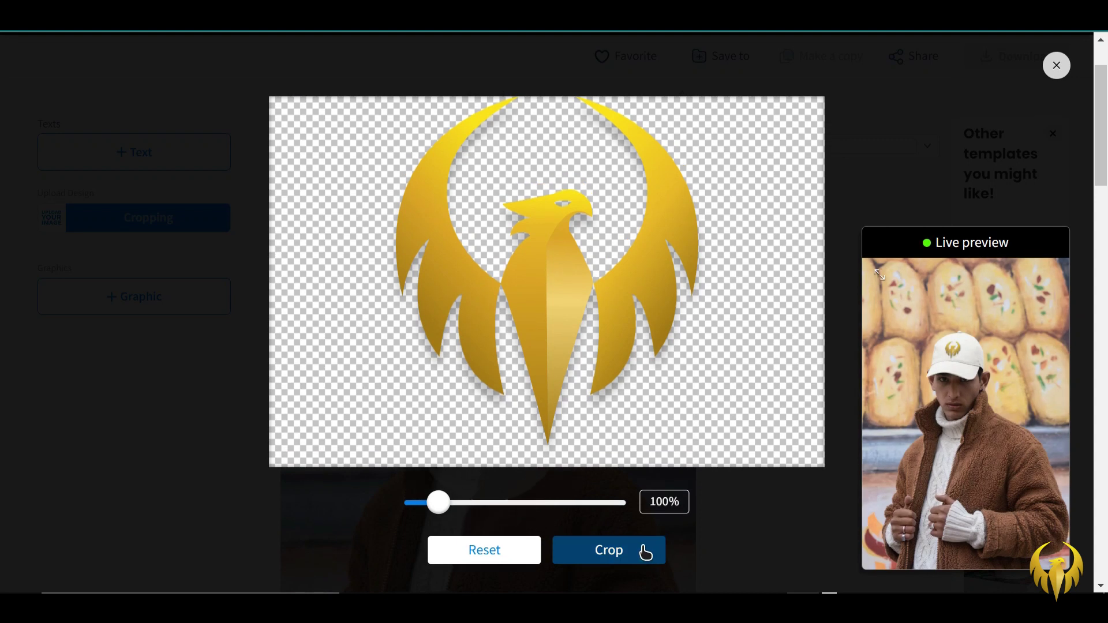
Crop the golden bird logo at 100% and download the finished dad hat mockup
click(624, 555)
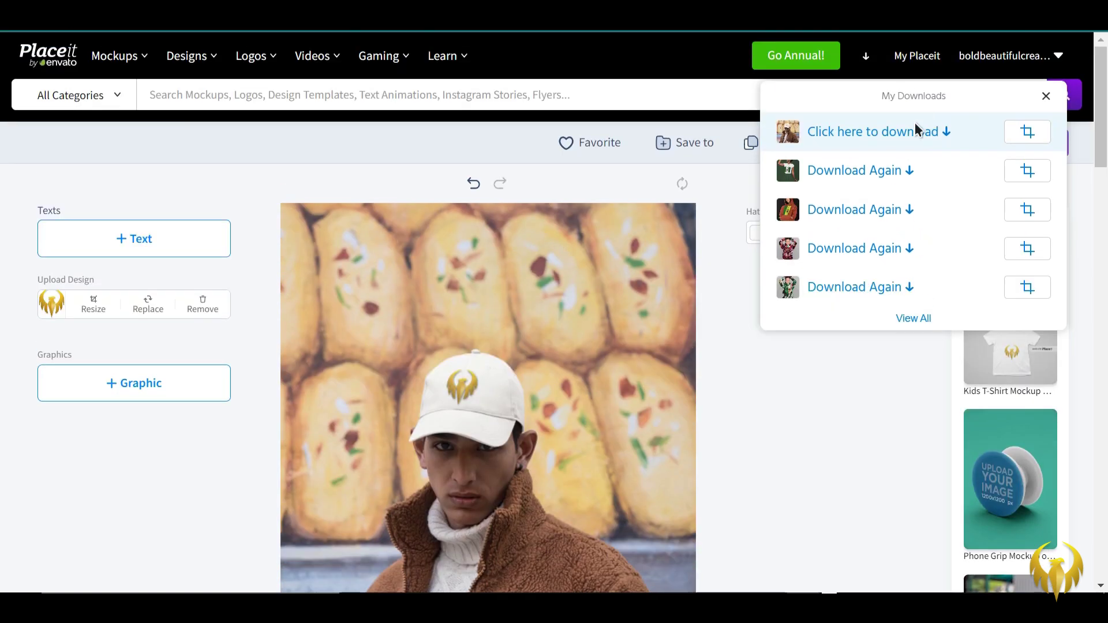
click(883, 132)
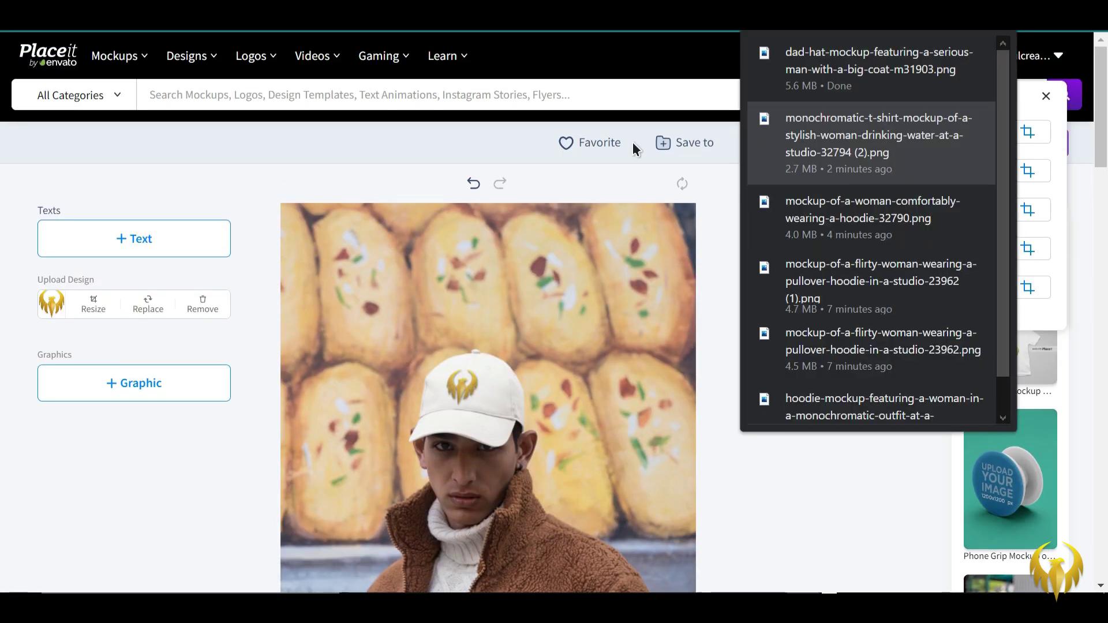
Open the T-Shirts category of the apparel mockups and filter it by gender Man and ethnicity Black Model
mouse_move(141, 54)
mouse_move(193, 141)
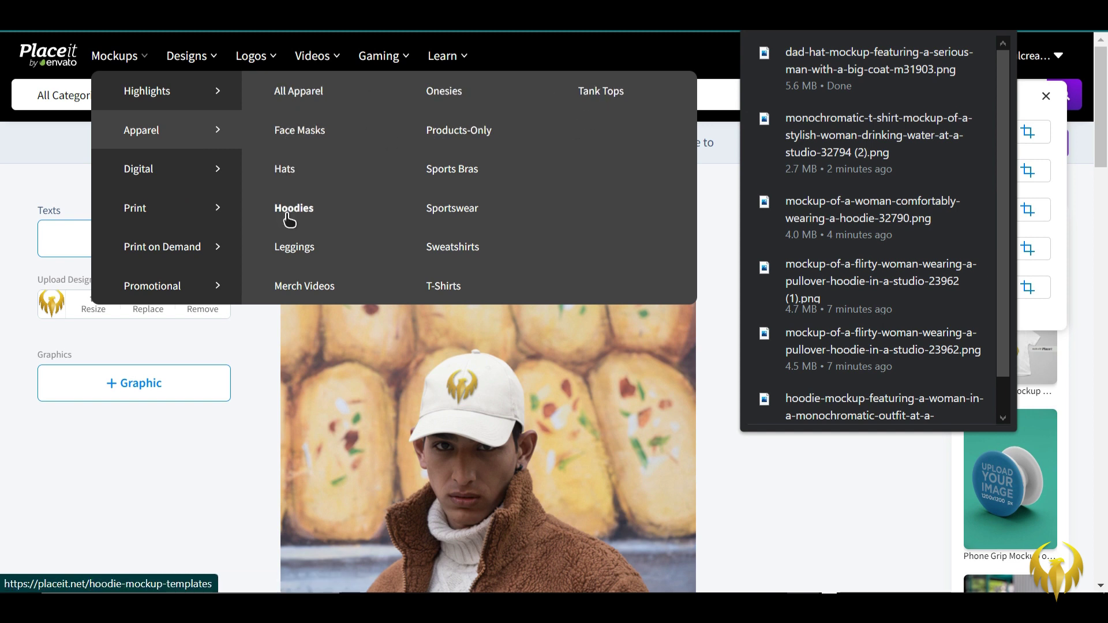
click(443, 286)
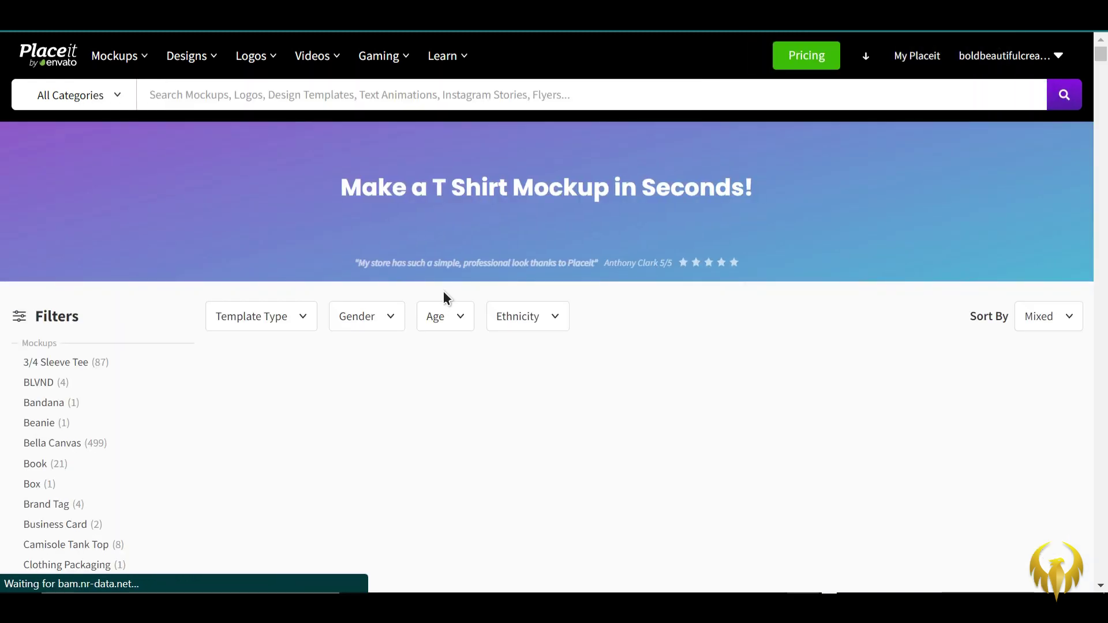
click(271, 318)
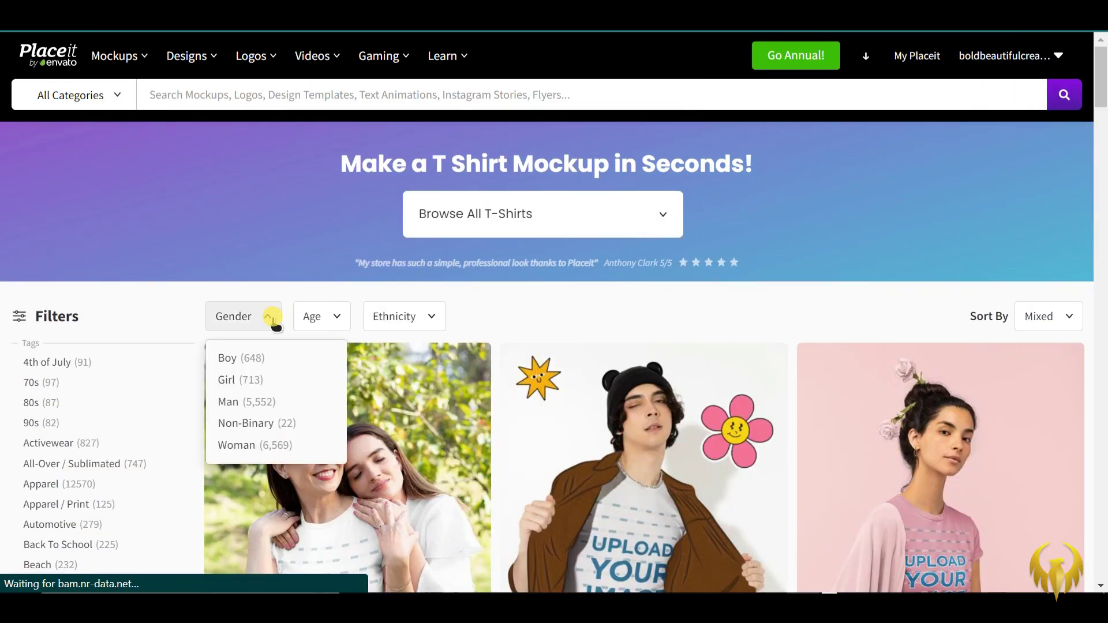
click(259, 404)
scroll(500, 350, down, 5)
scroll(500, 350, up, 5)
click(421, 329)
click(420, 378)
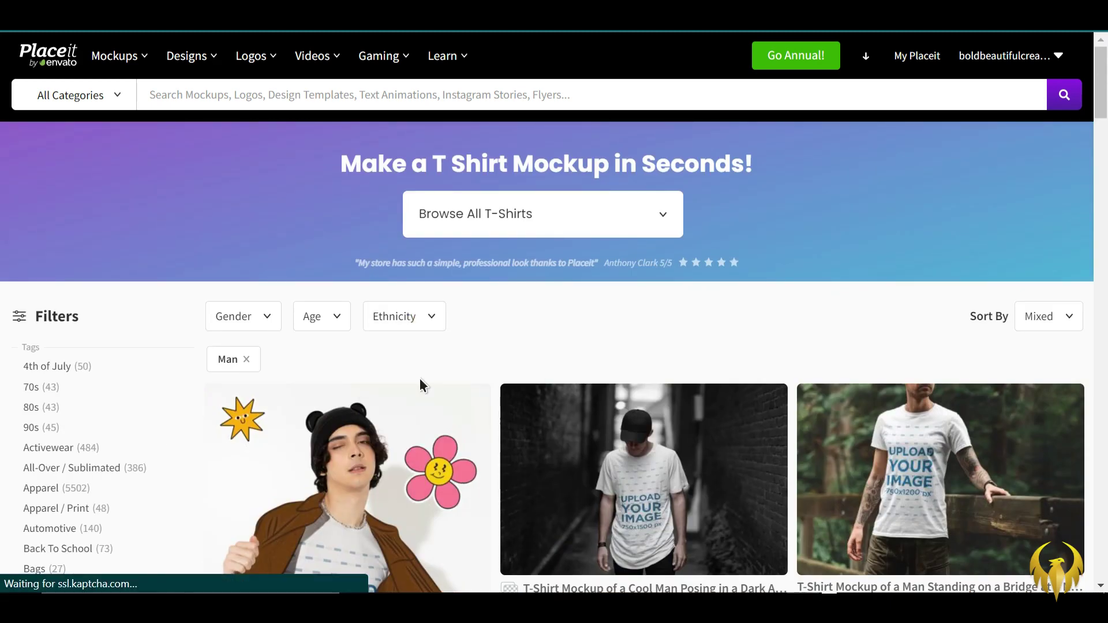
Browse the filtered T-shirt templates and open the mockup of a couple holding hands while walking
scroll(484, 381, down, 10)
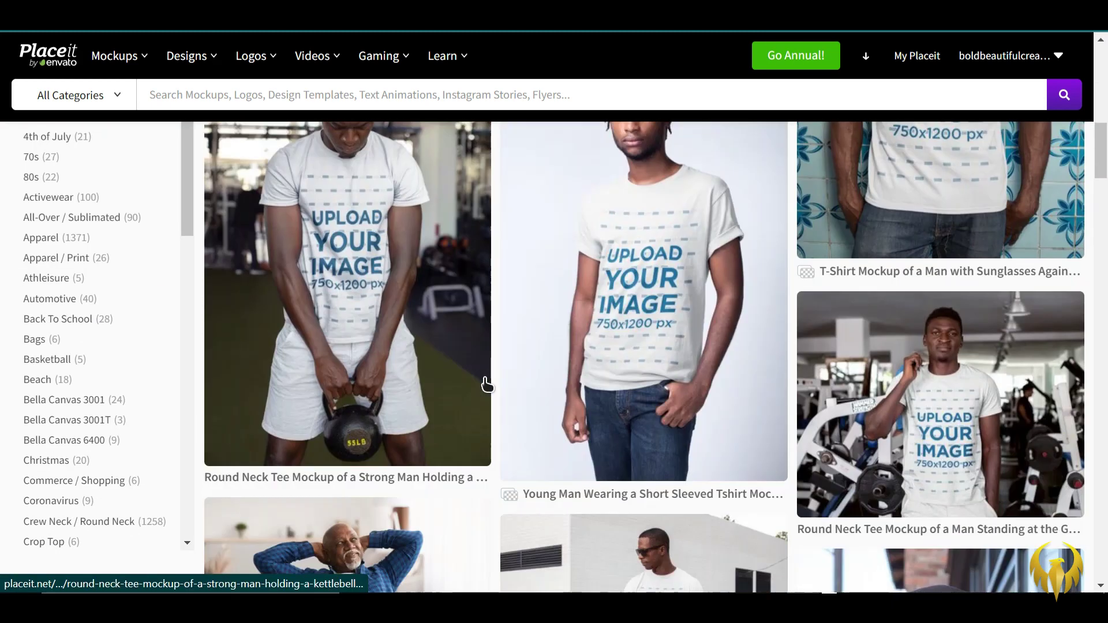
scroll(487, 383, down, 20)
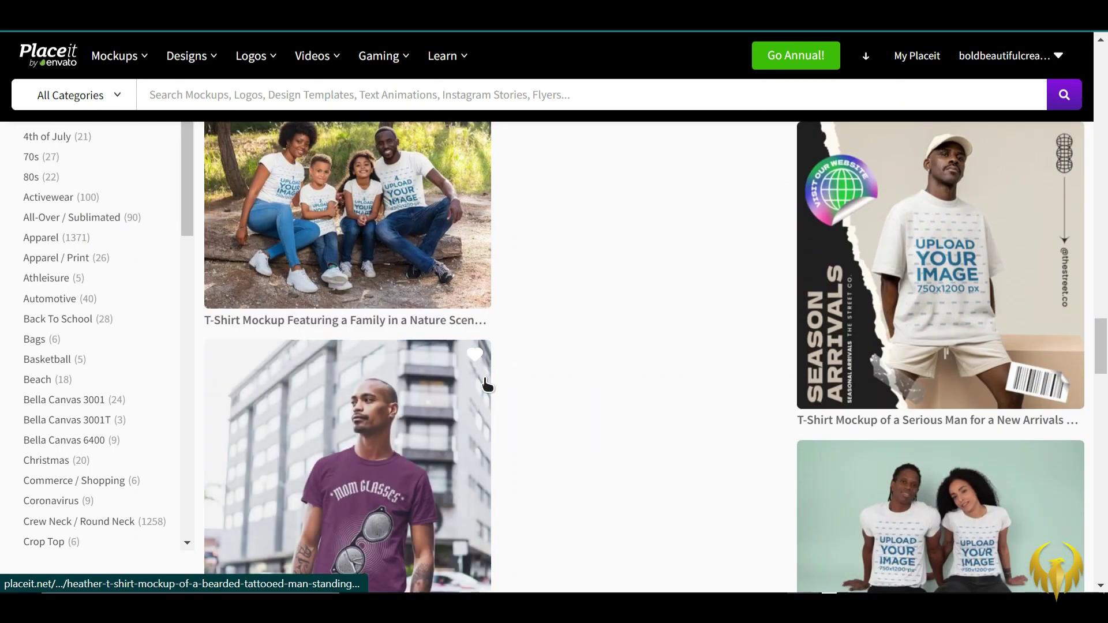
scroll(487, 383, down, 10)
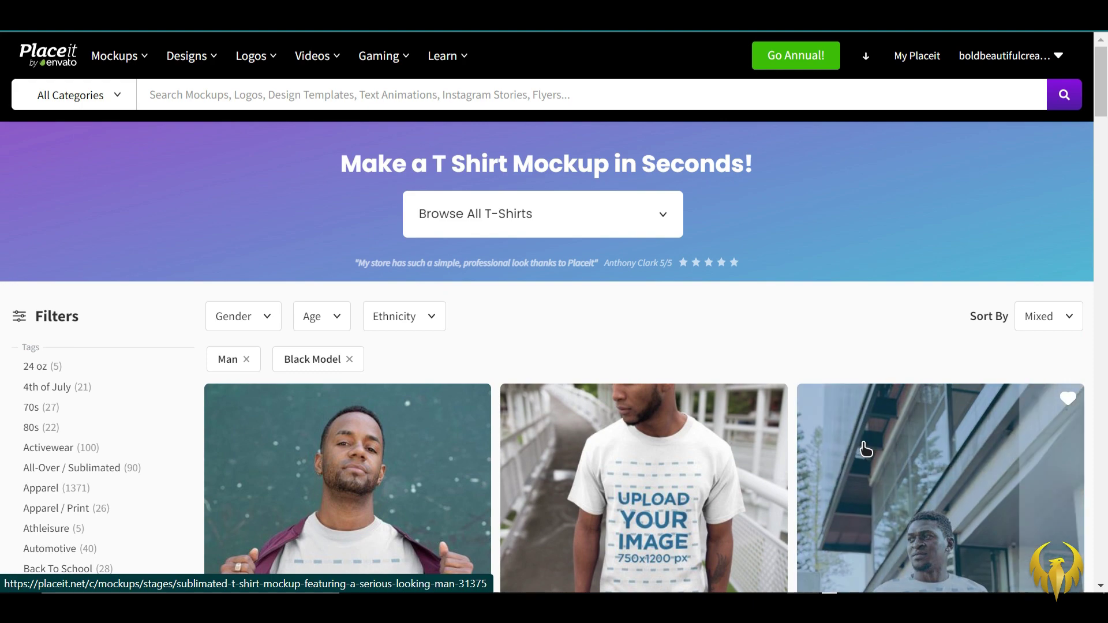
scroll(635, 404, down, 12)
scroll(866, 450, down, 8)
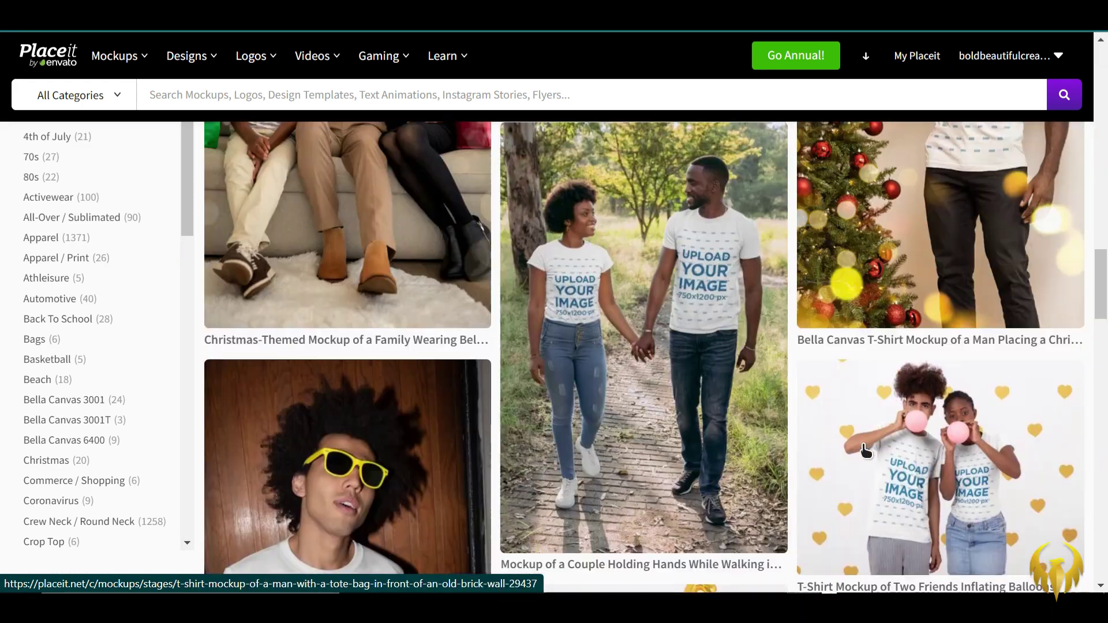
scroll(808, 450, up, 1)
click(696, 441)
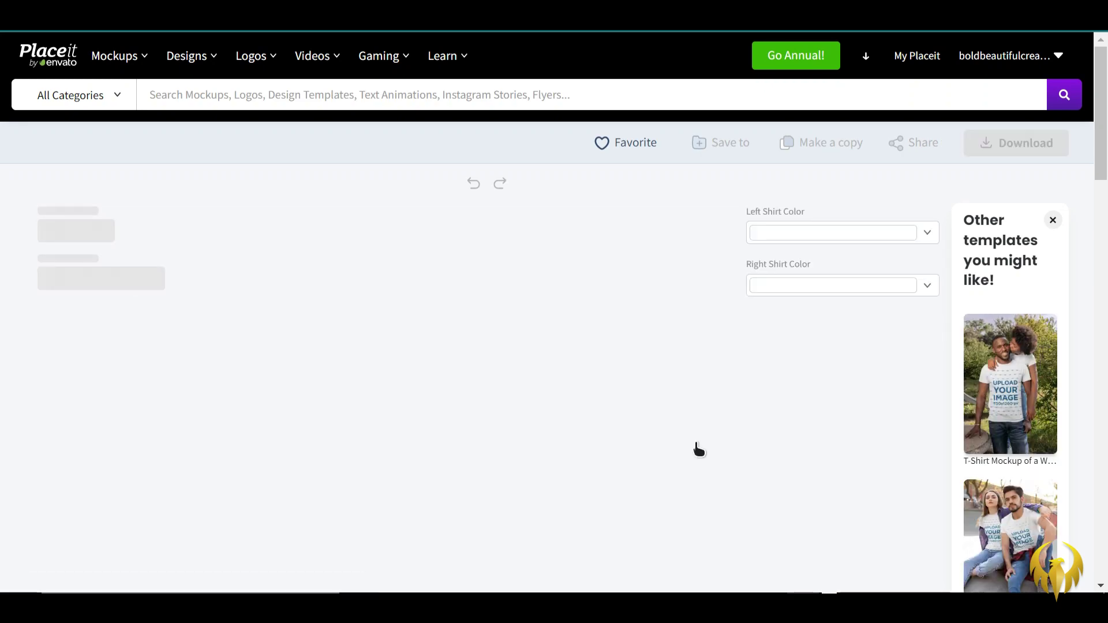
Upload BNB001.png from Downloads as the left shirt's design and crop it
scroll(241, 269, down, 2)
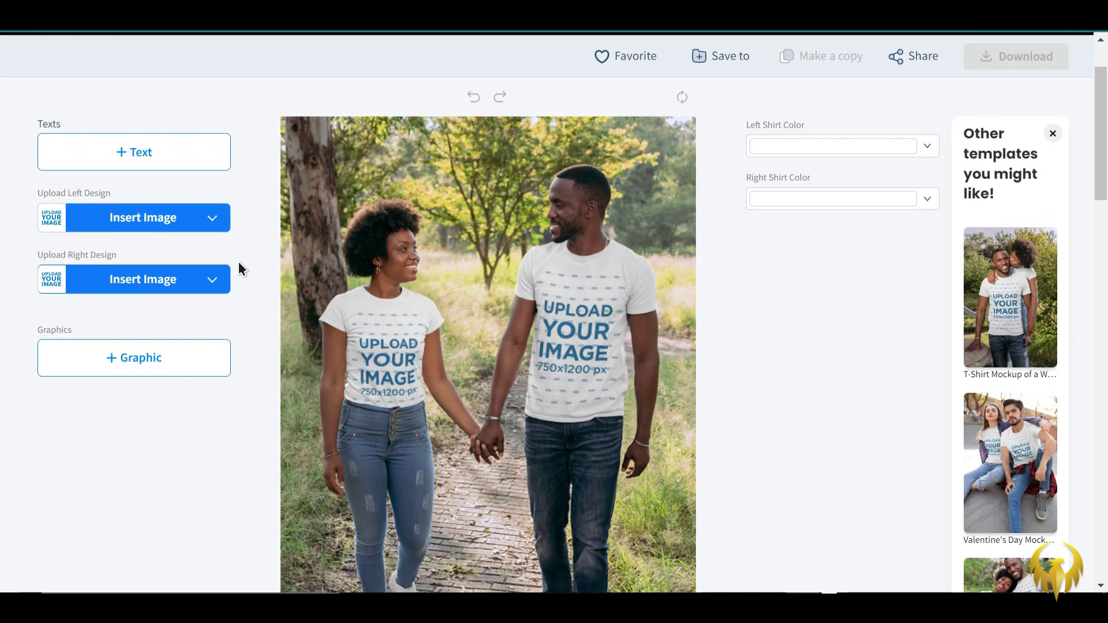
click(148, 222)
click(151, 282)
scroll(235, 223, down, 5)
scroll(237, 224, down, 4)
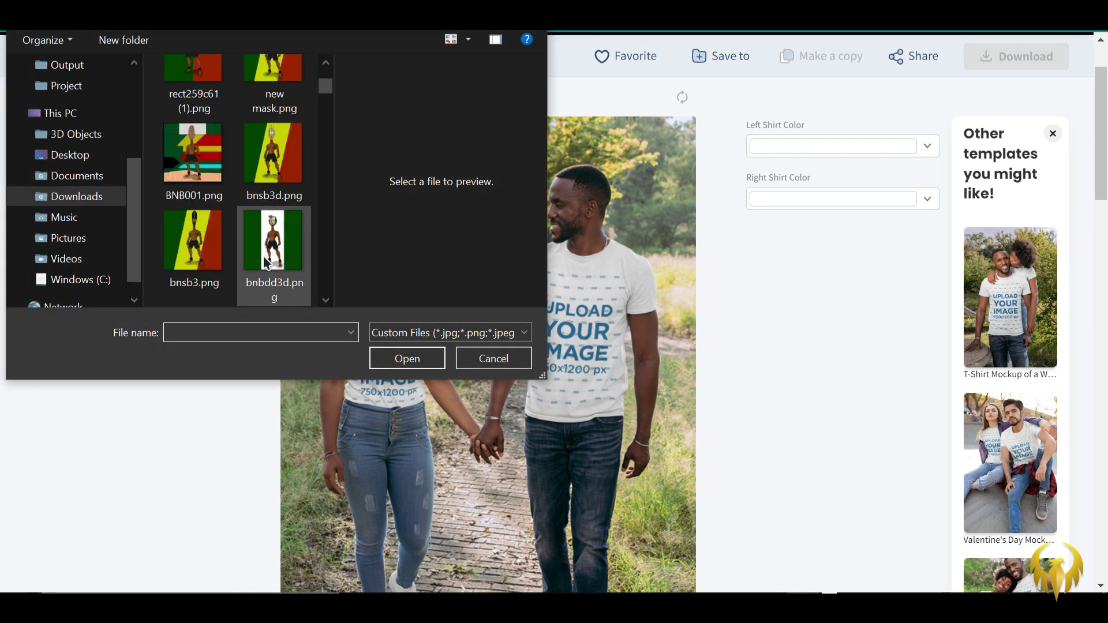
click(403, 355)
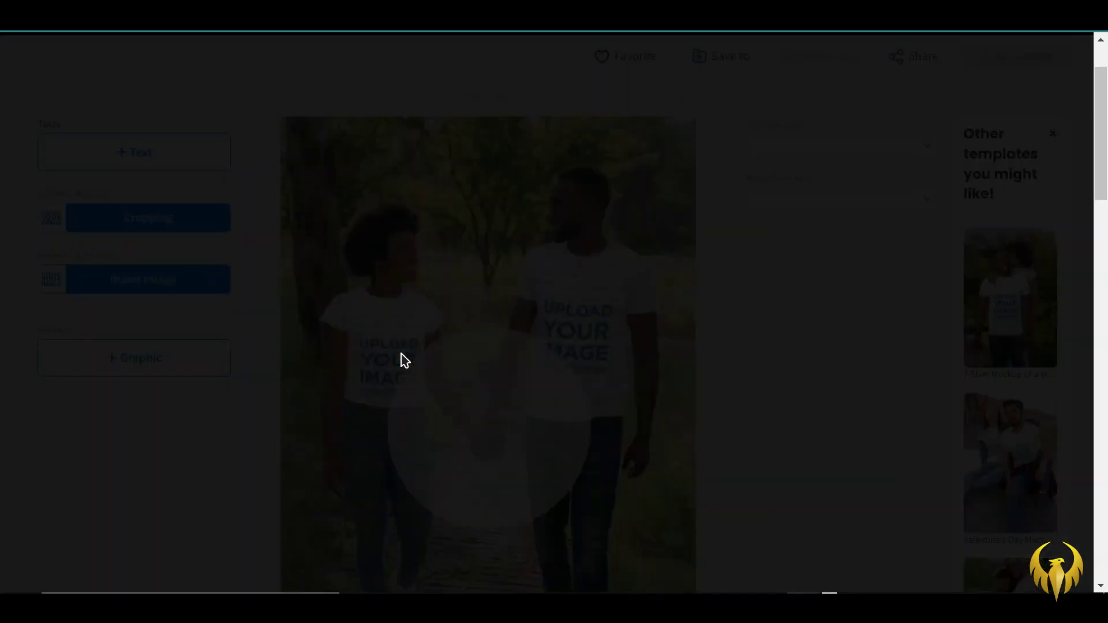
click(611, 553)
Set the left shirt color to black from the recent colors
click(927, 149)
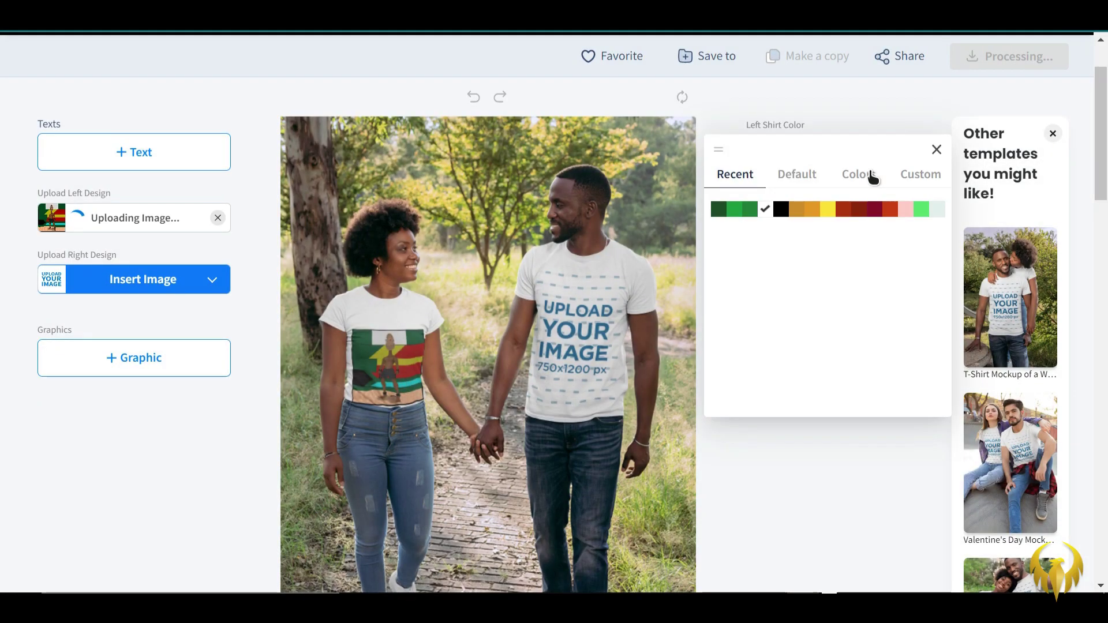
click(782, 209)
click(936, 151)
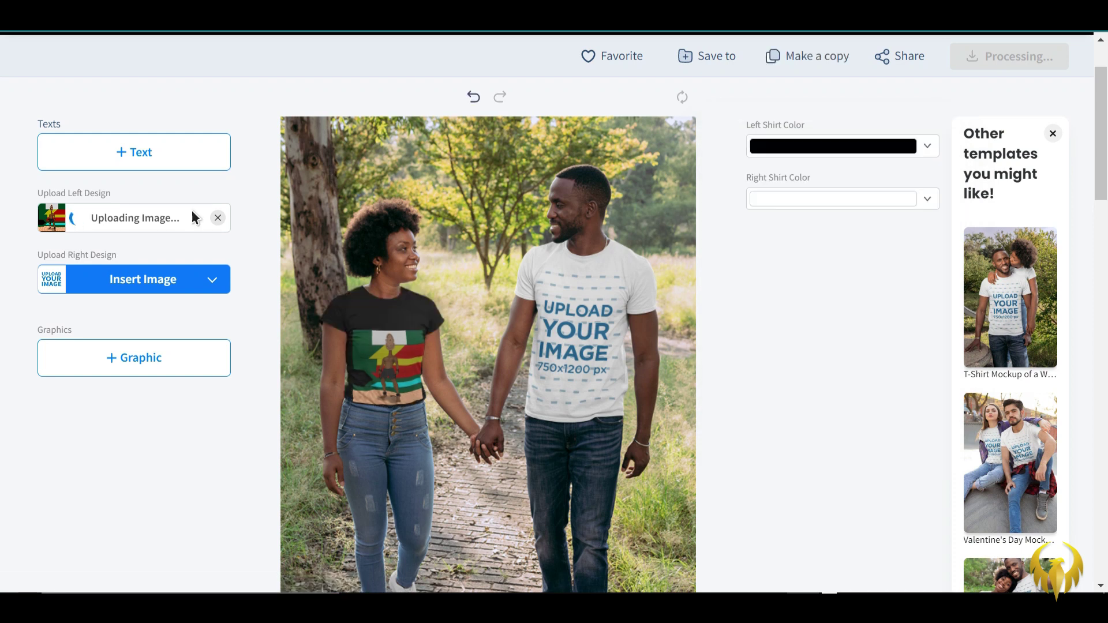
Upload ss.png from Downloads as the right shirt's design and crop it at 100%
click(192, 283)
click(165, 341)
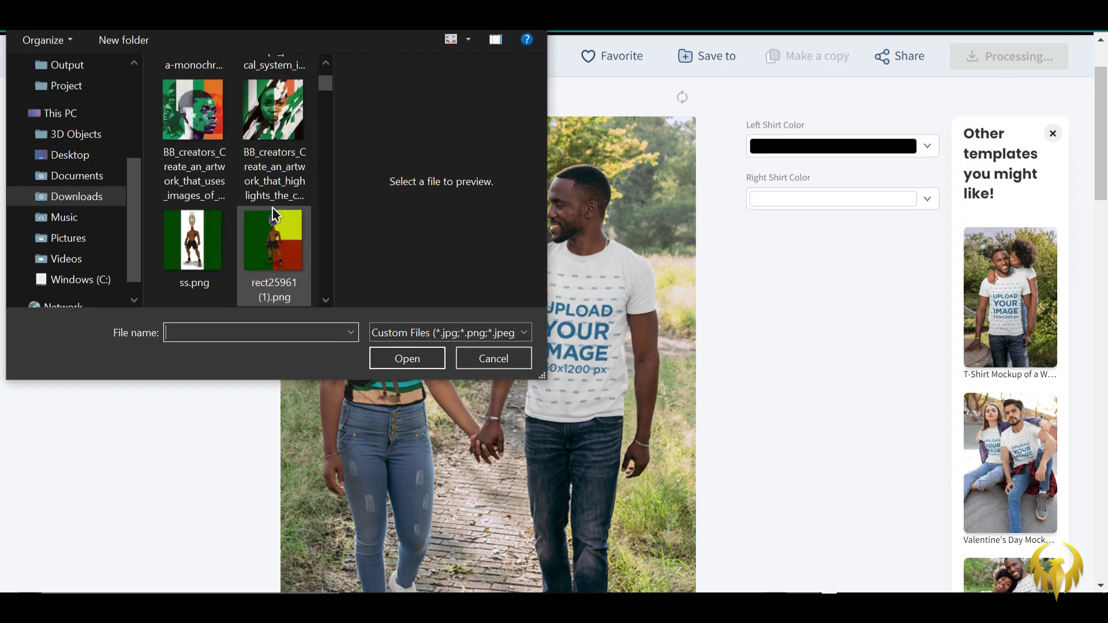
click(273, 241)
key(Left)
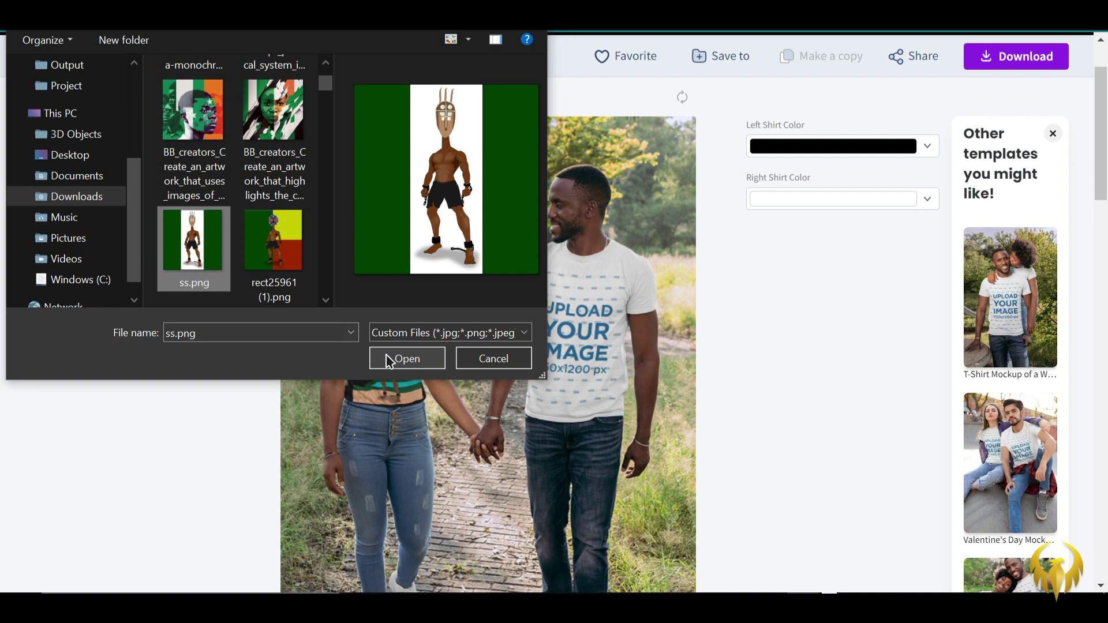
click(406, 359)
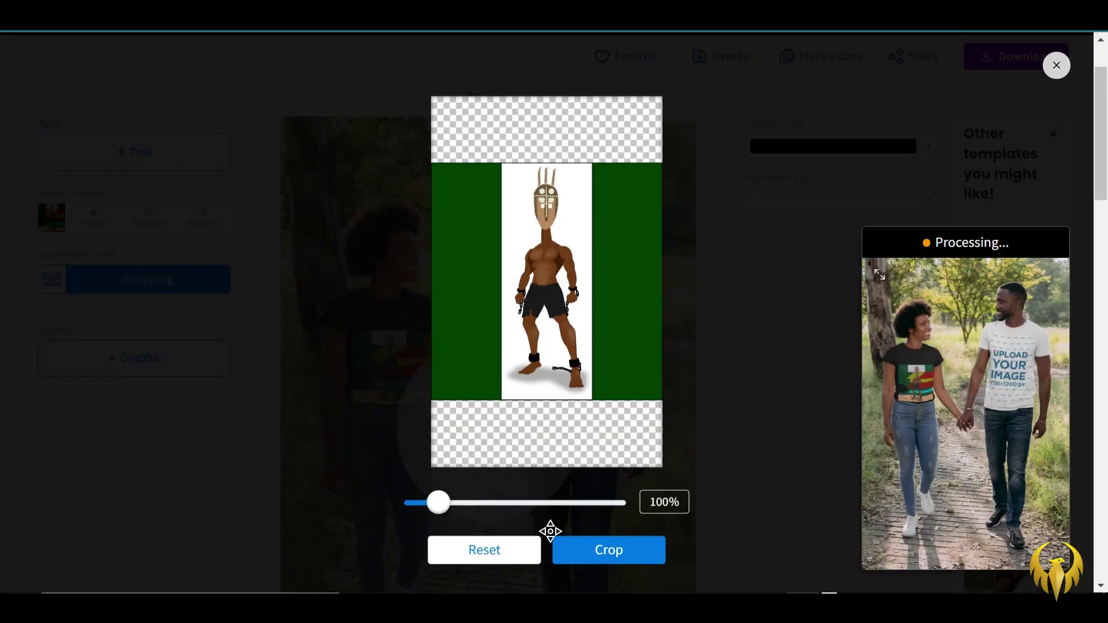
click(586, 555)
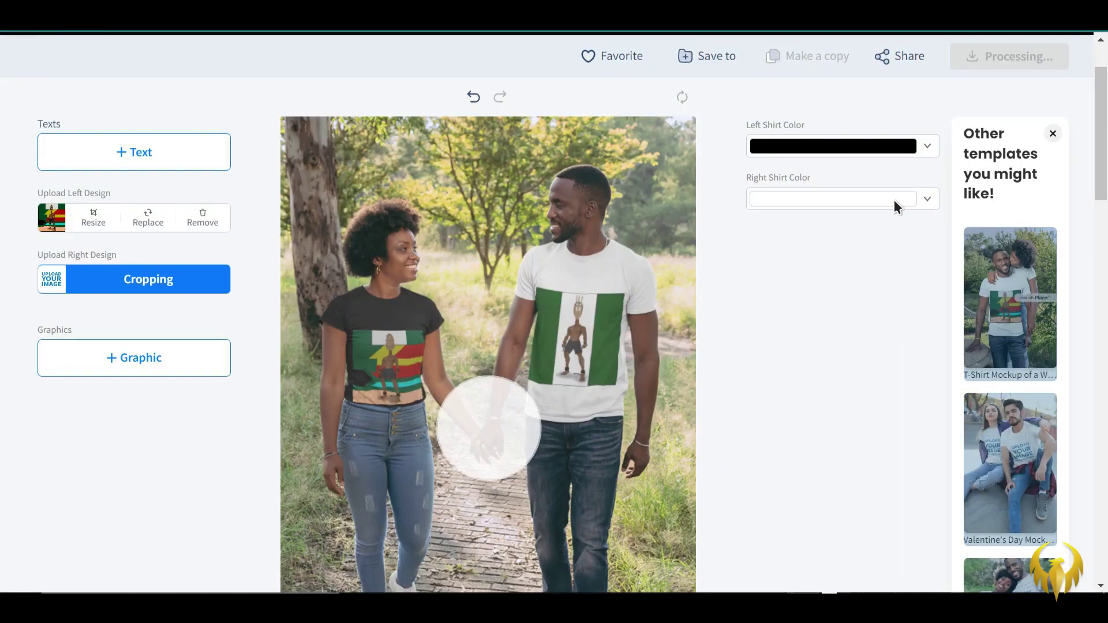
Set the right shirt color to black from the recent colors and download the finished couple mockup
click(895, 201)
click(781, 263)
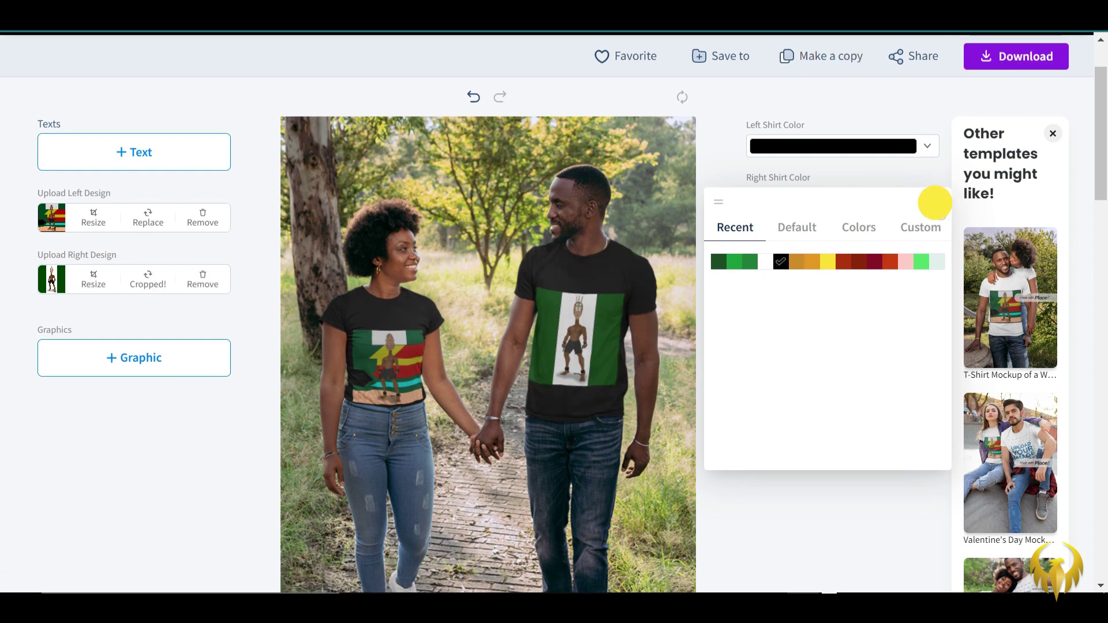
click(935, 202)
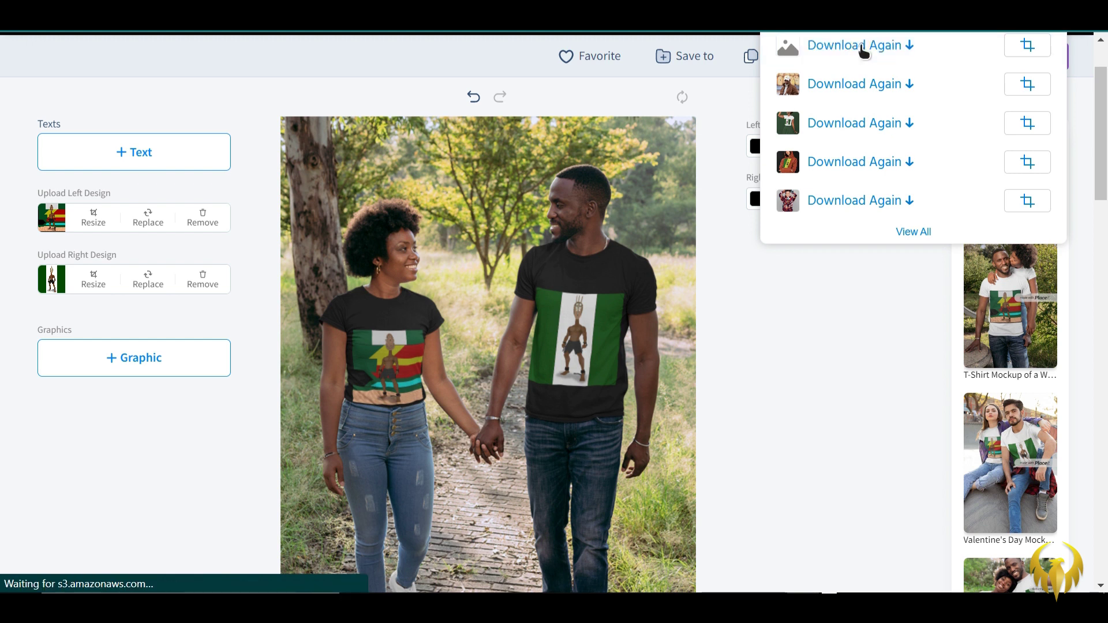
click(862, 47)
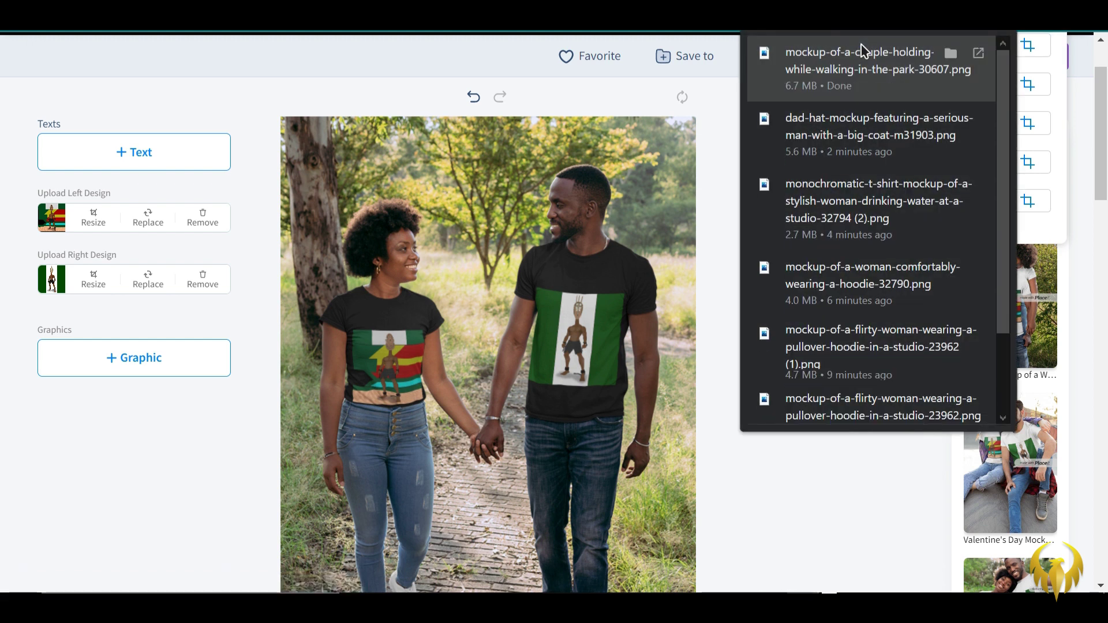
click(864, 475)
Open the Sports Bras category of the apparel mockups
scroll(732, 235, up, 2)
mouse_move(109, 60)
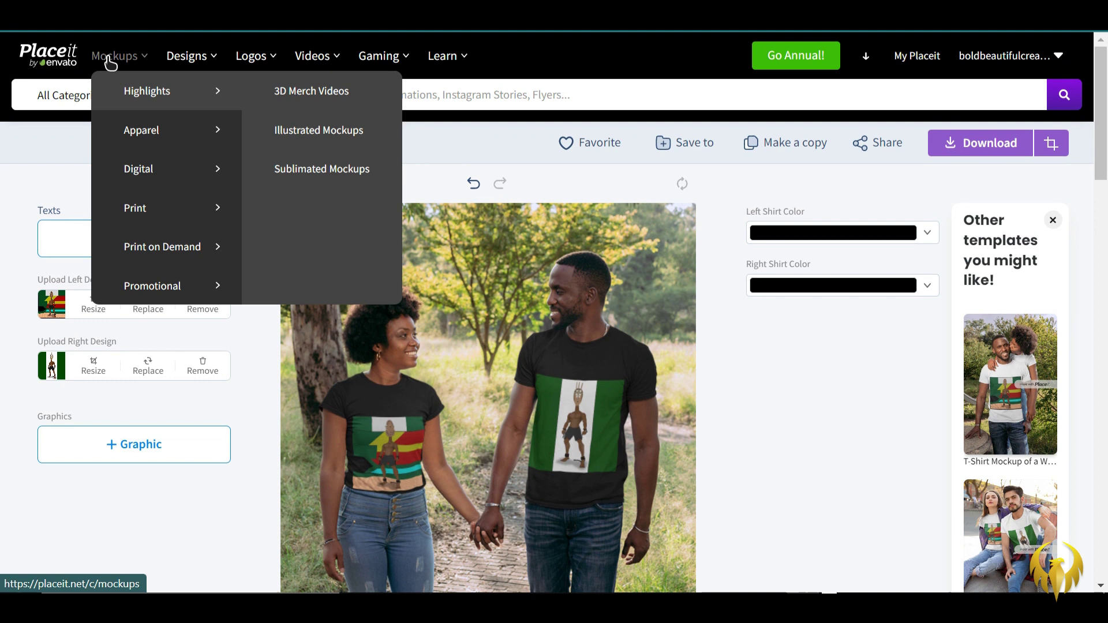
mouse_move(152, 143)
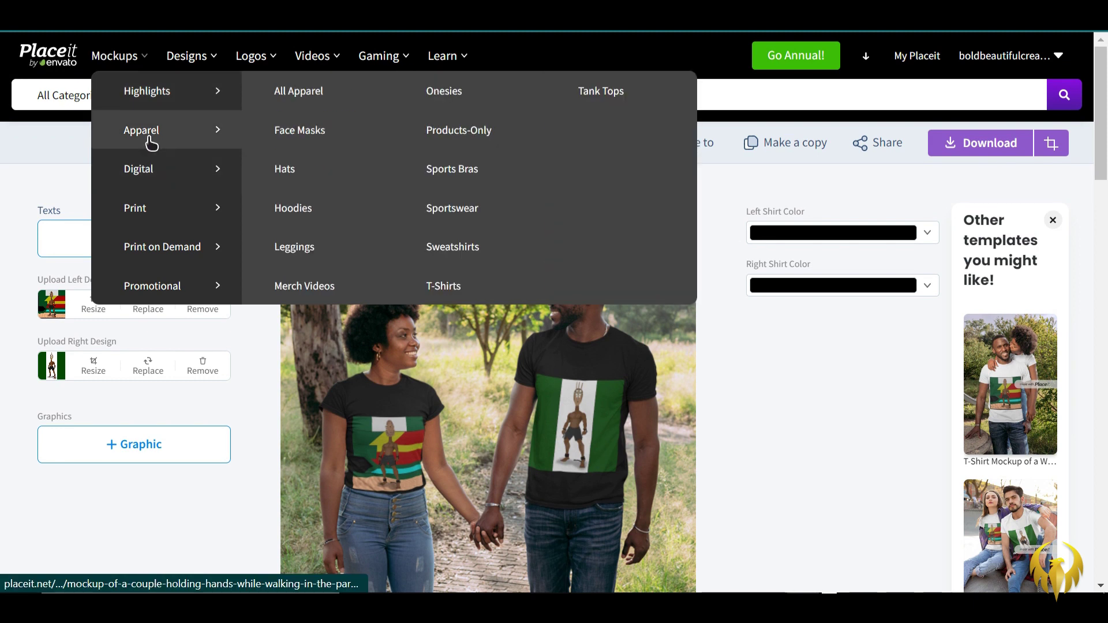
click(439, 174)
Browse the sports bra templates and open the mockup featuring a woman eating an orange
scroll(463, 303, down, 5)
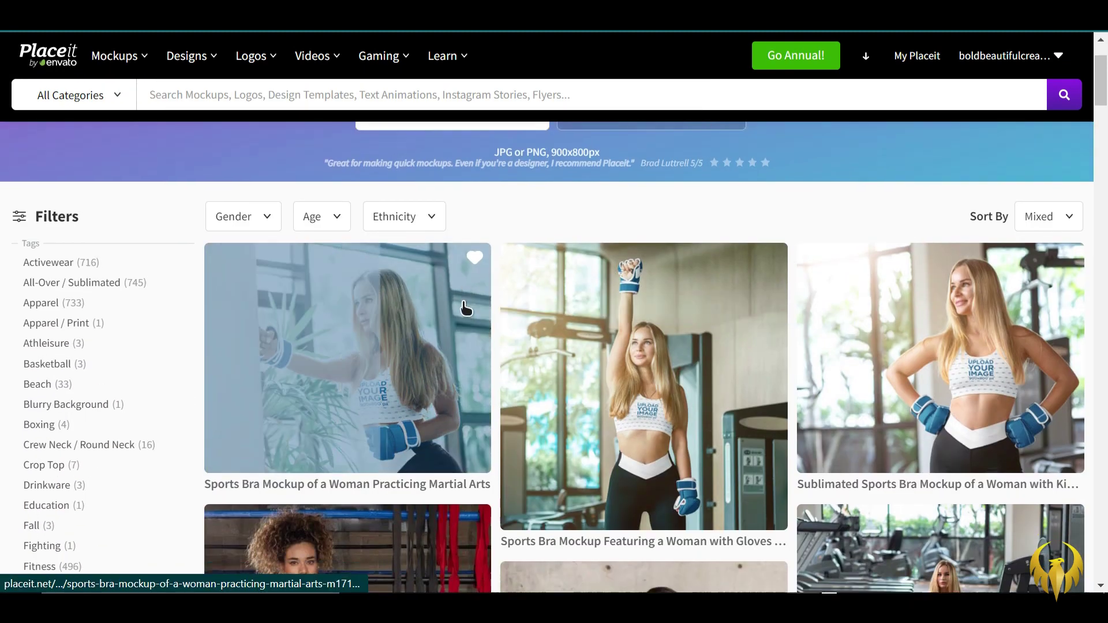
scroll(595, 291, down, 6)
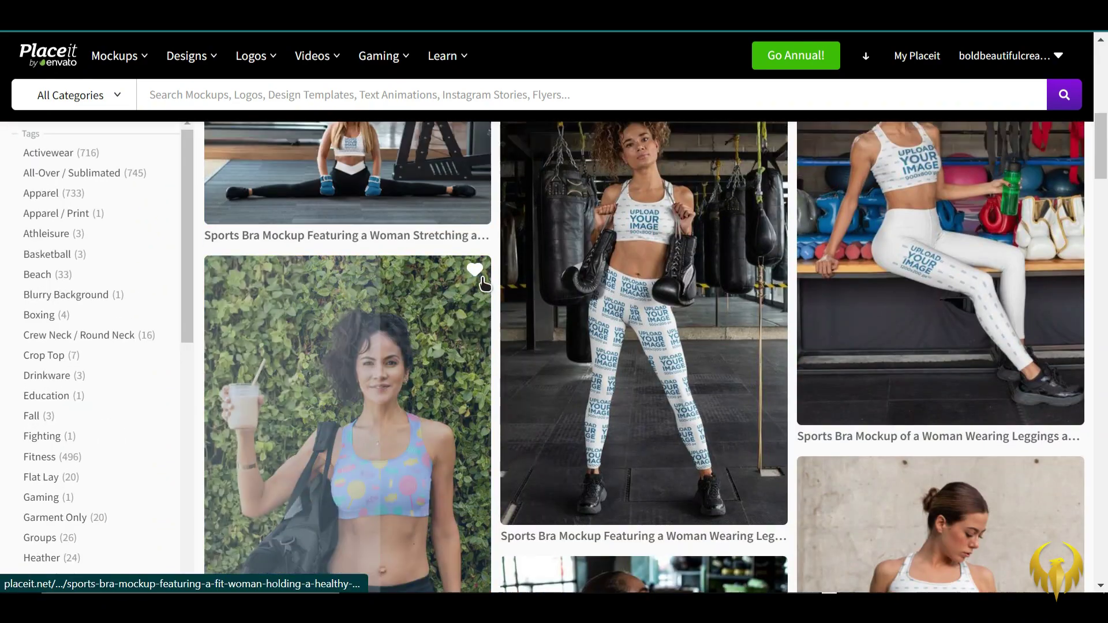
scroll(595, 291, down, 8)
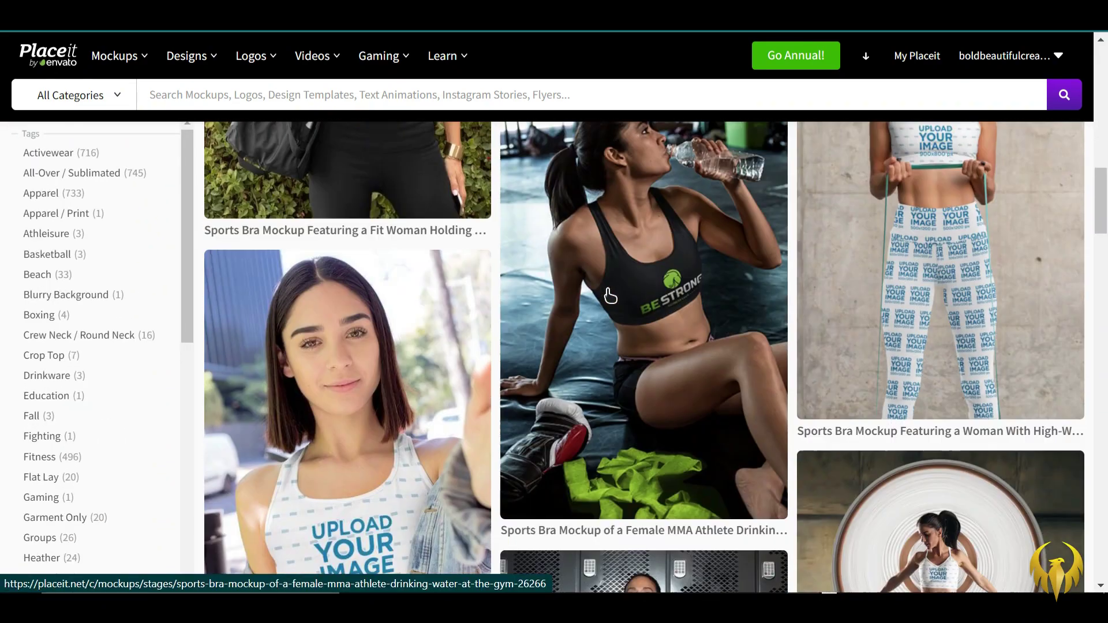
scroll(610, 297, down, 8)
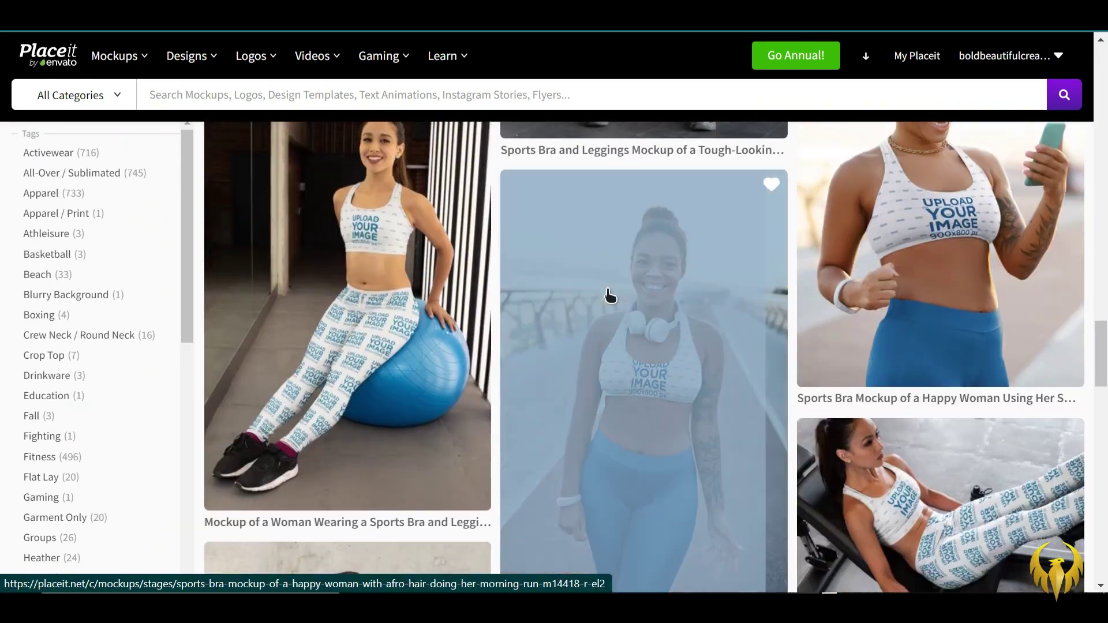
scroll(610, 296, down, 3)
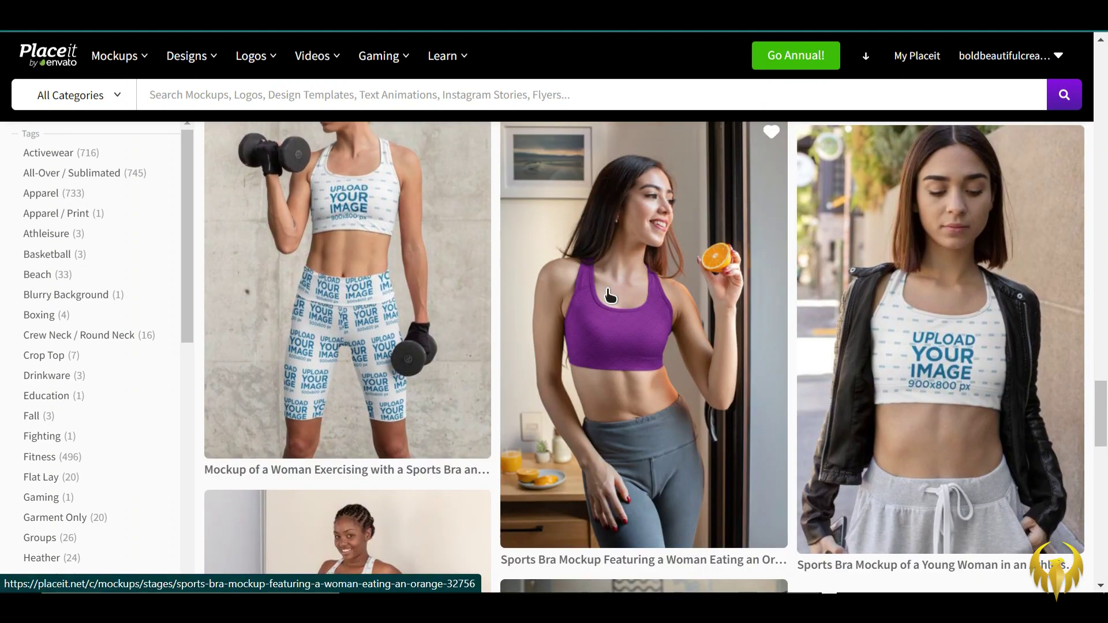
scroll(610, 296, down, 5)
scroll(606, 265, up, 3)
click(606, 263)
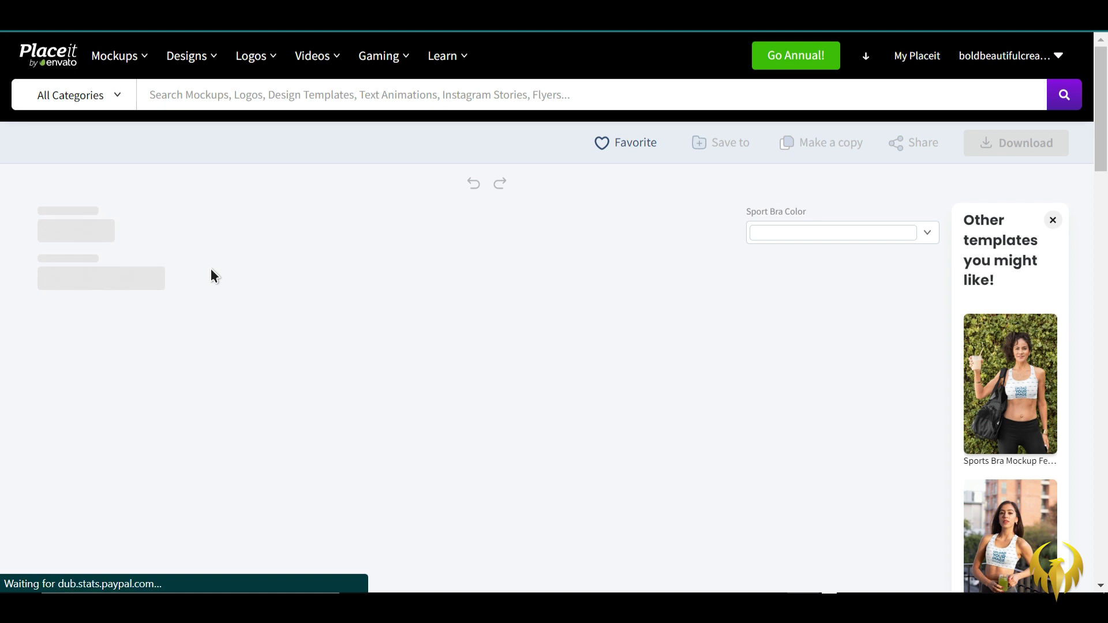
Upload the green, white and orange BB_creators artwork with faces from Downloads as the sports bra design and crop it
click(180, 306)
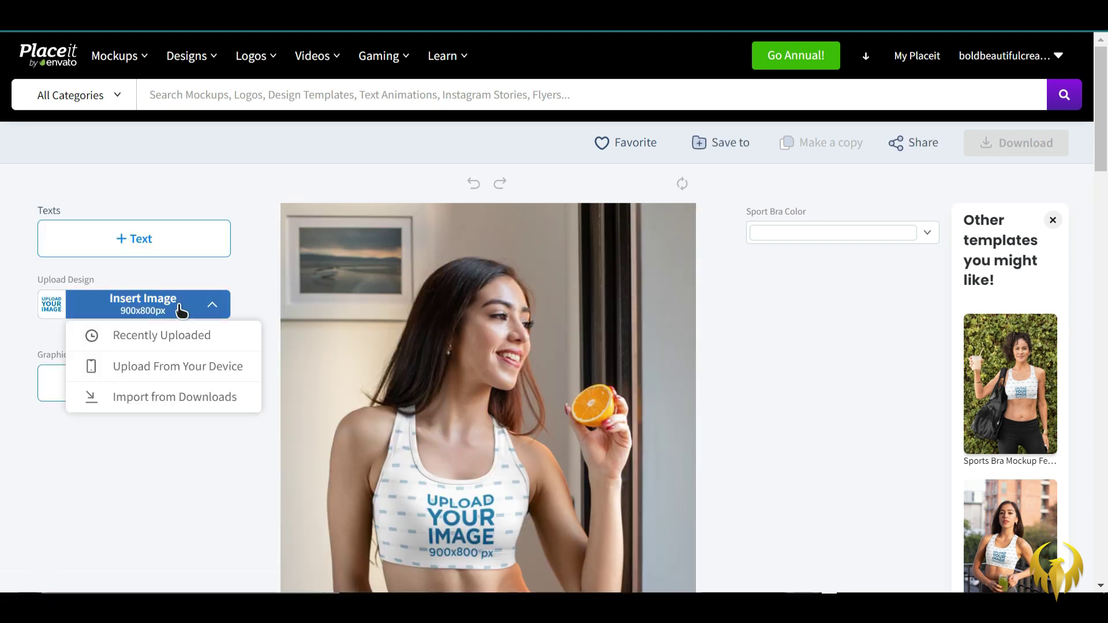
click(162, 368)
scroll(231, 242, down, 5)
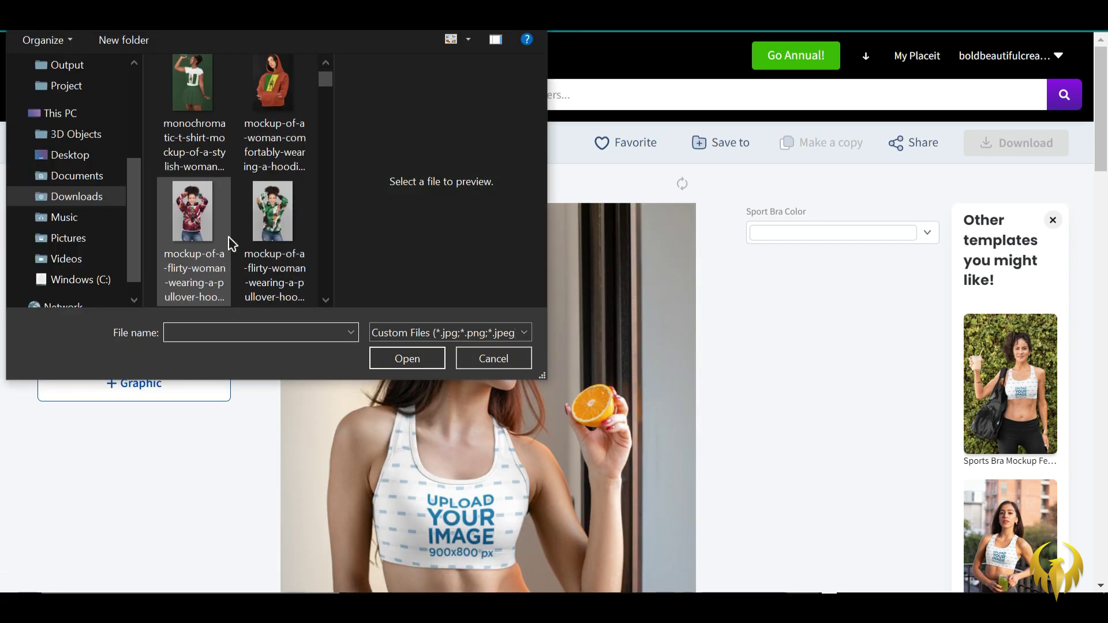
scroll(231, 242, up, 5)
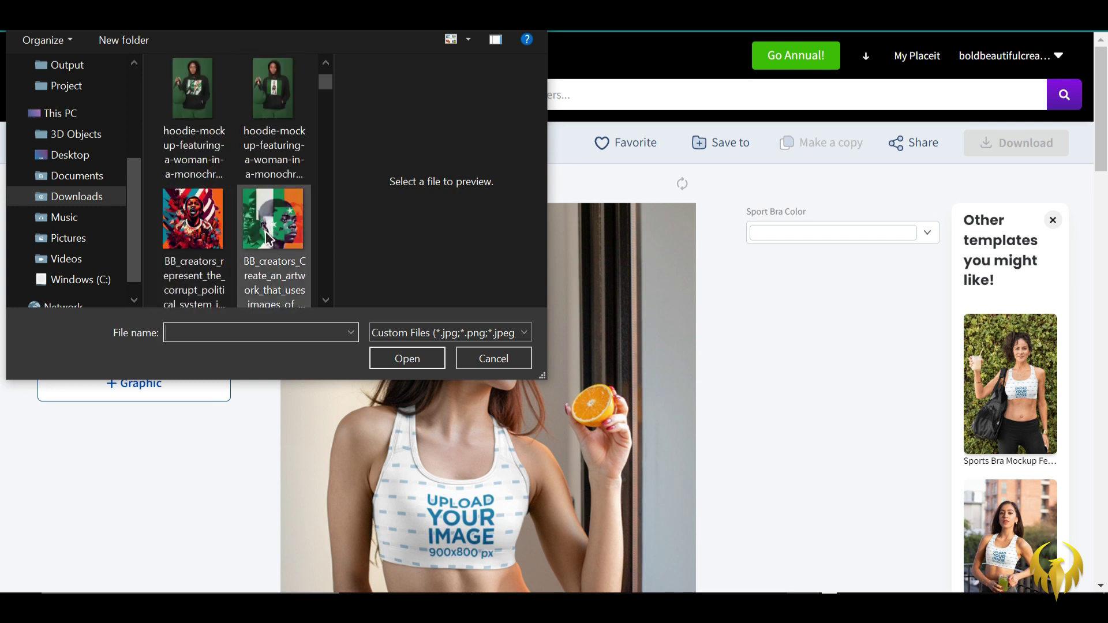
click(272, 209)
click(407, 359)
click(618, 561)
Check the artwork on the sports bra and download the finished mockup
scroll(633, 443, down, 2)
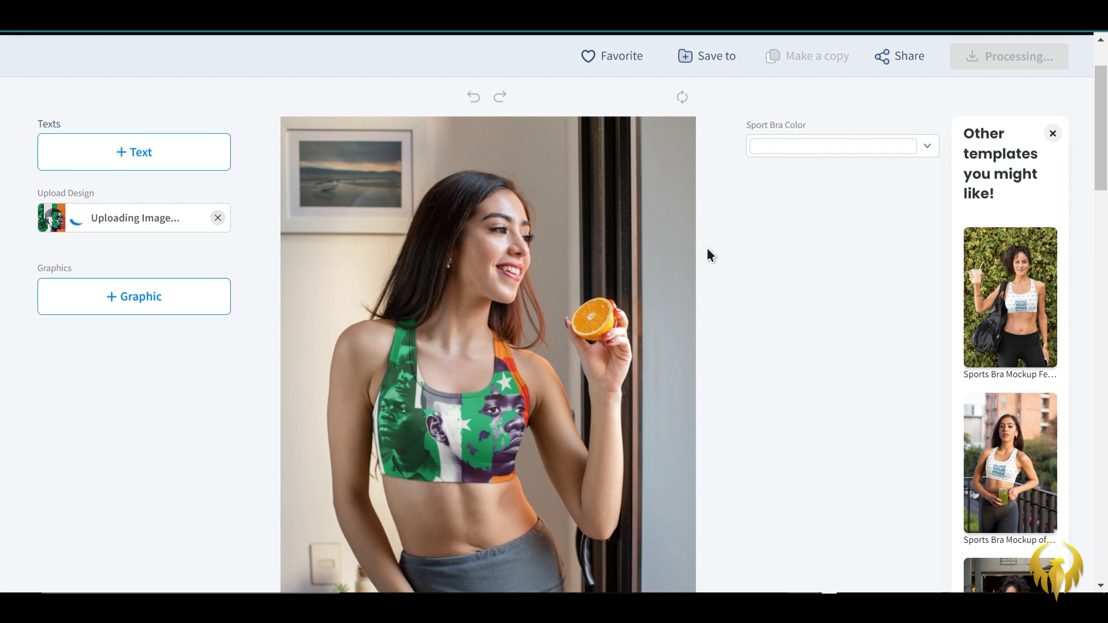
scroll(680, 203, up, 2)
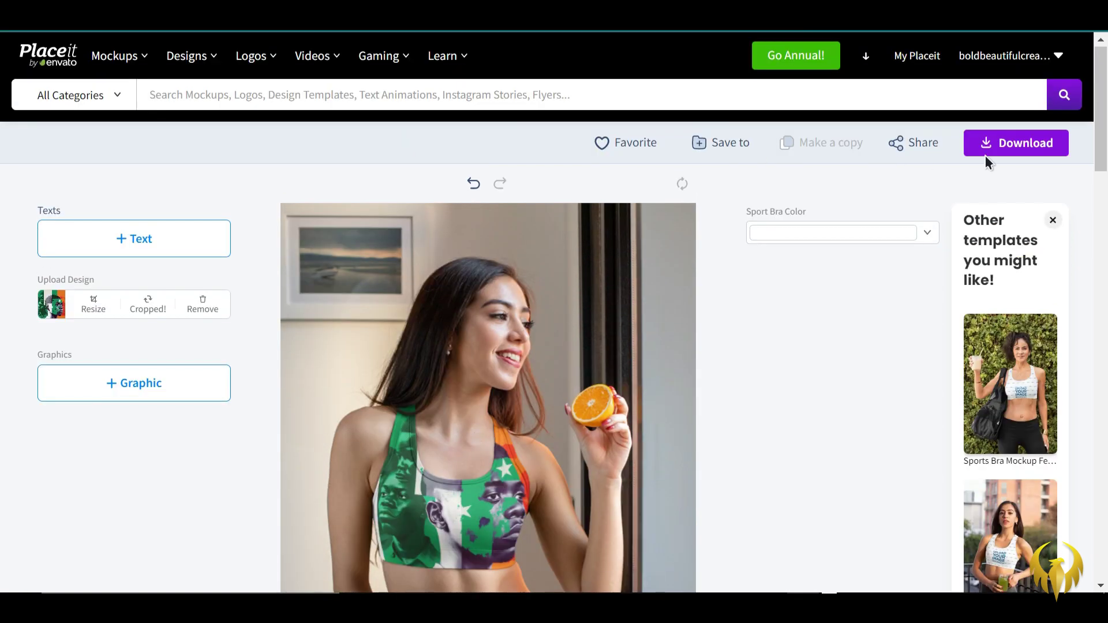
click(989, 151)
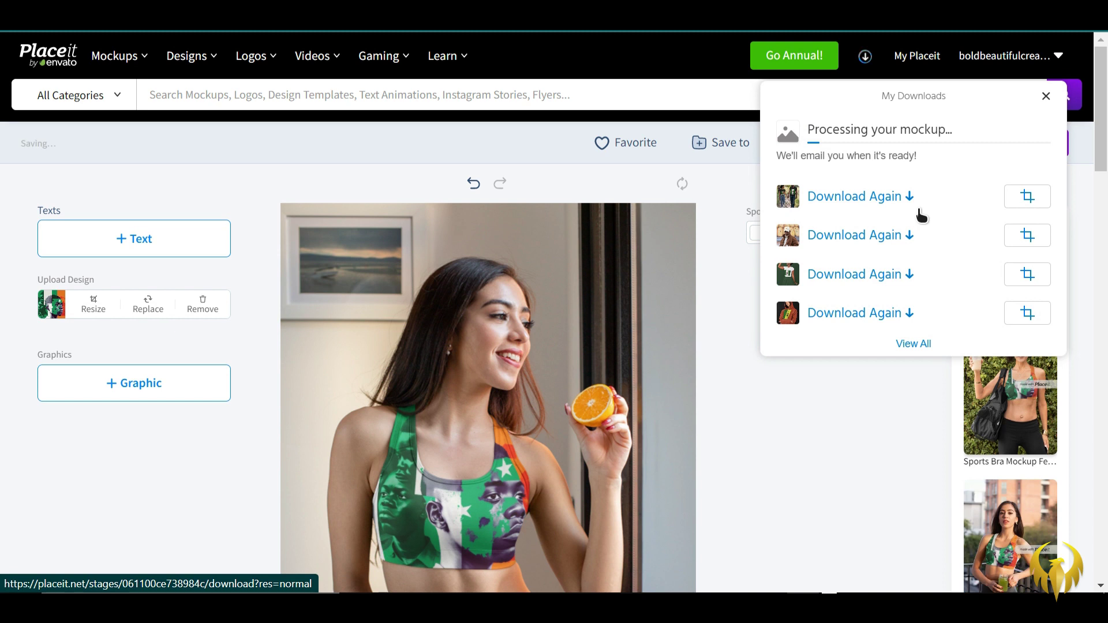
click(882, 131)
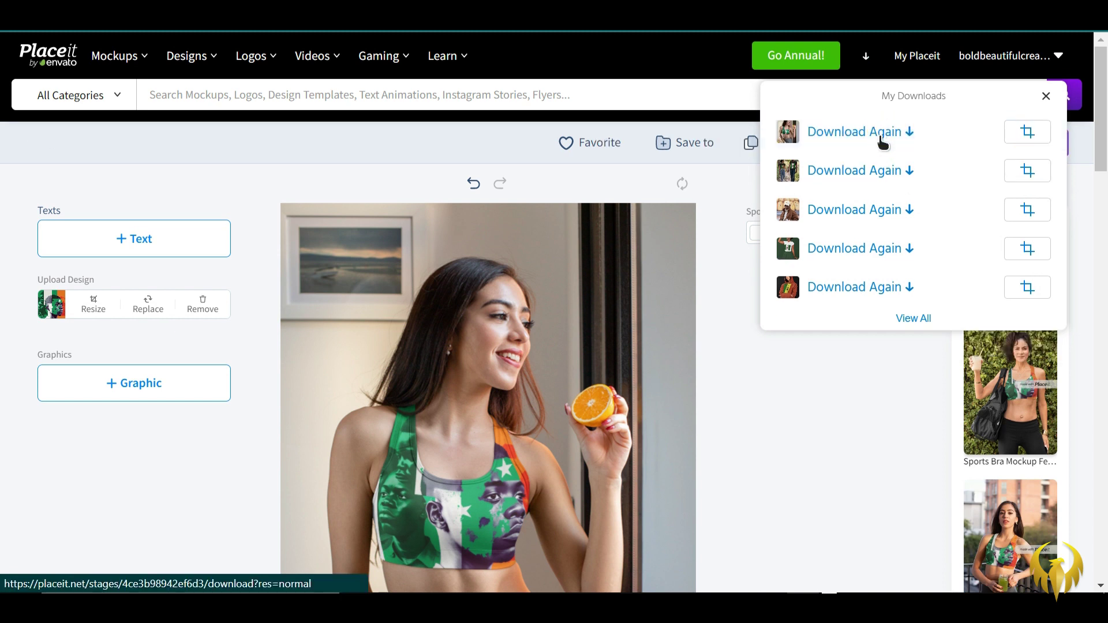
click(579, 379)
Open the Face Masks category of the apparel mockups and look through its templates
scroll(579, 379, down, 1)
scroll(405, 230, up, 1)
mouse_move(138, 58)
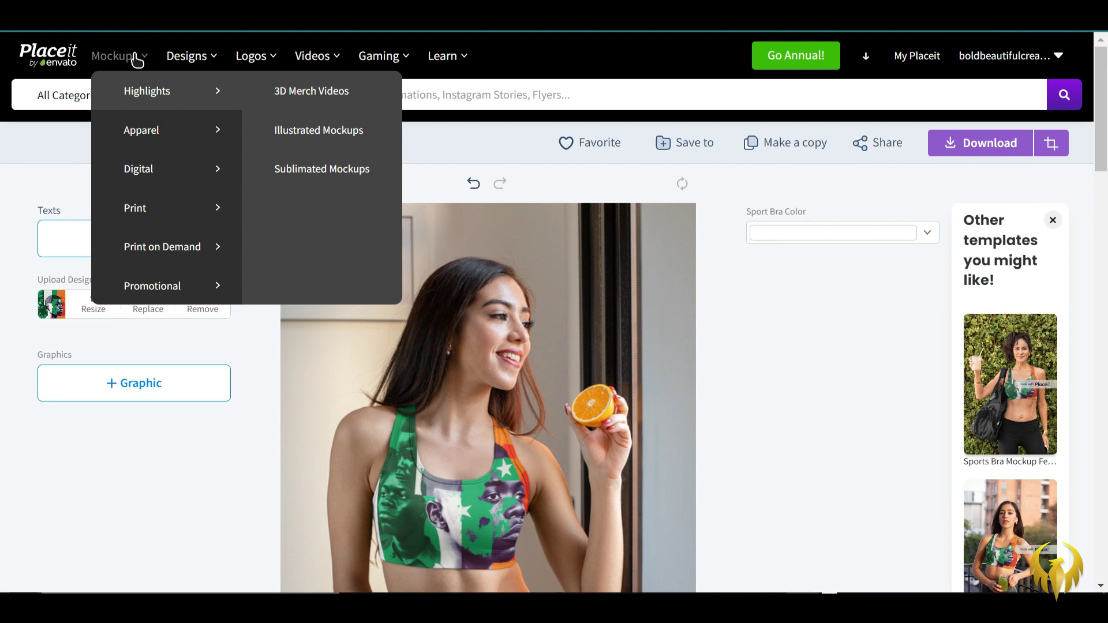
mouse_move(196, 135)
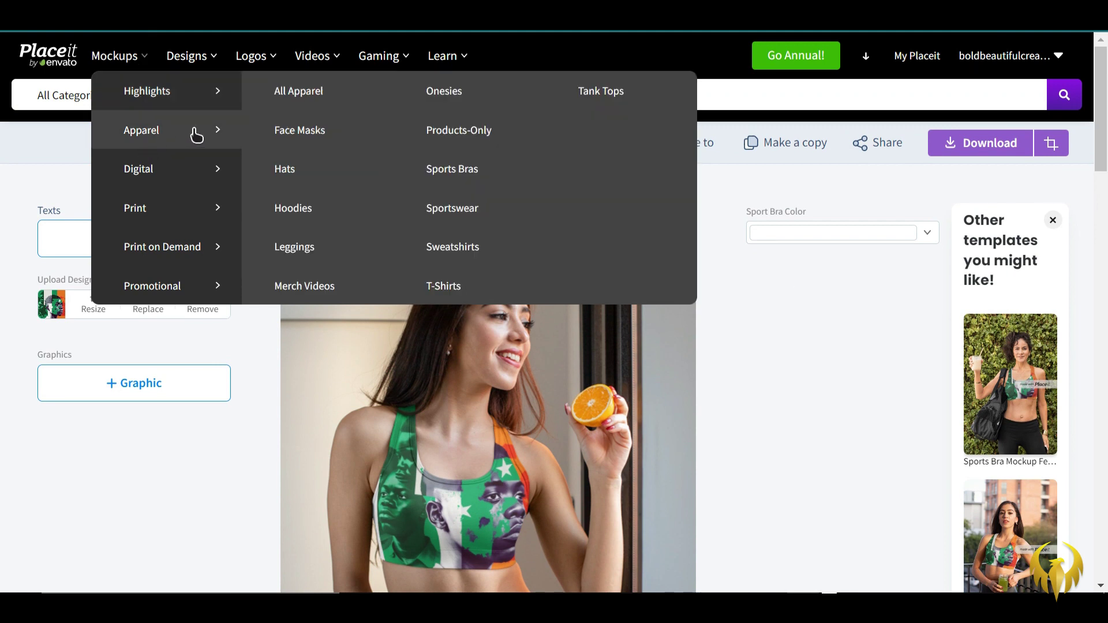
click(314, 134)
scroll(411, 334, down, 7)
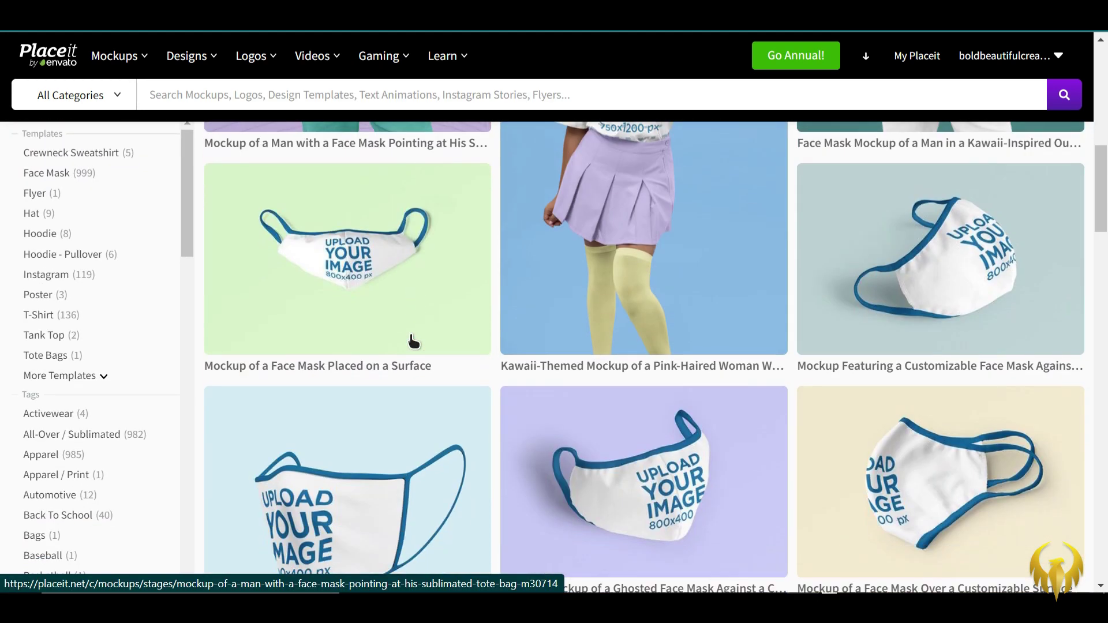
Switch to the T-Shirts category and open the monochromatic T-shirt mockup of a woman holding some roses
scroll(414, 341, up, 5)
mouse_move(129, 57)
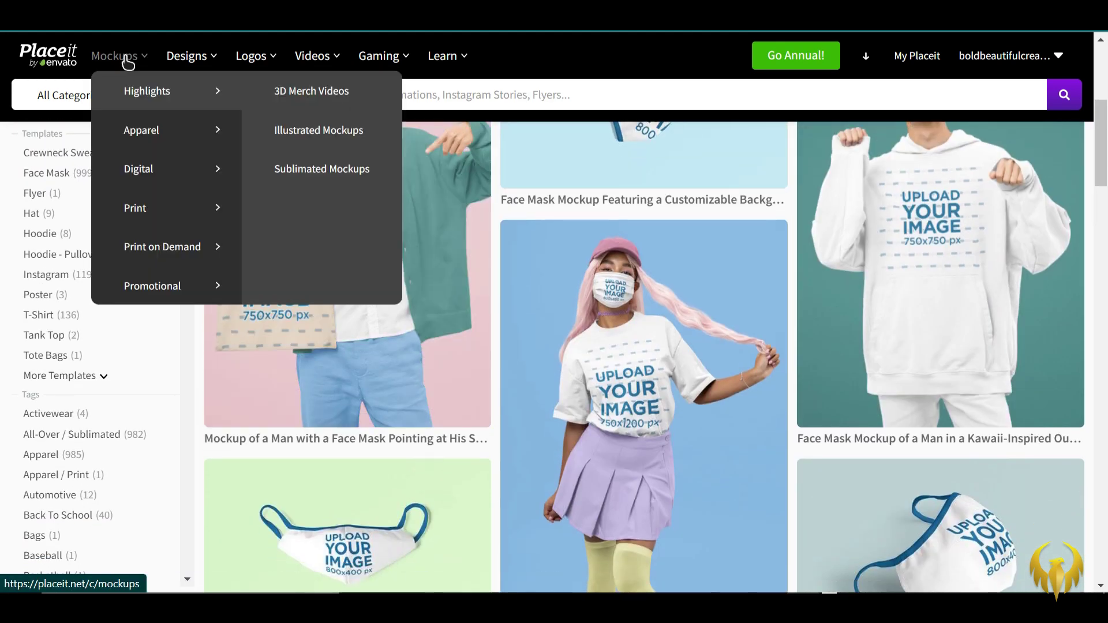
mouse_move(174, 130)
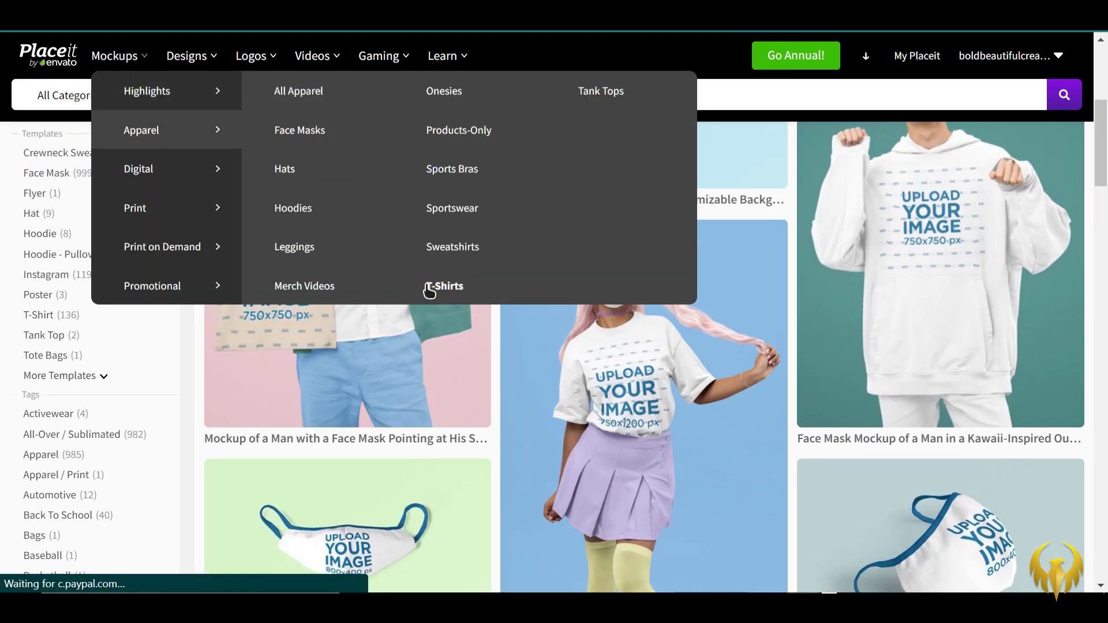
click(430, 291)
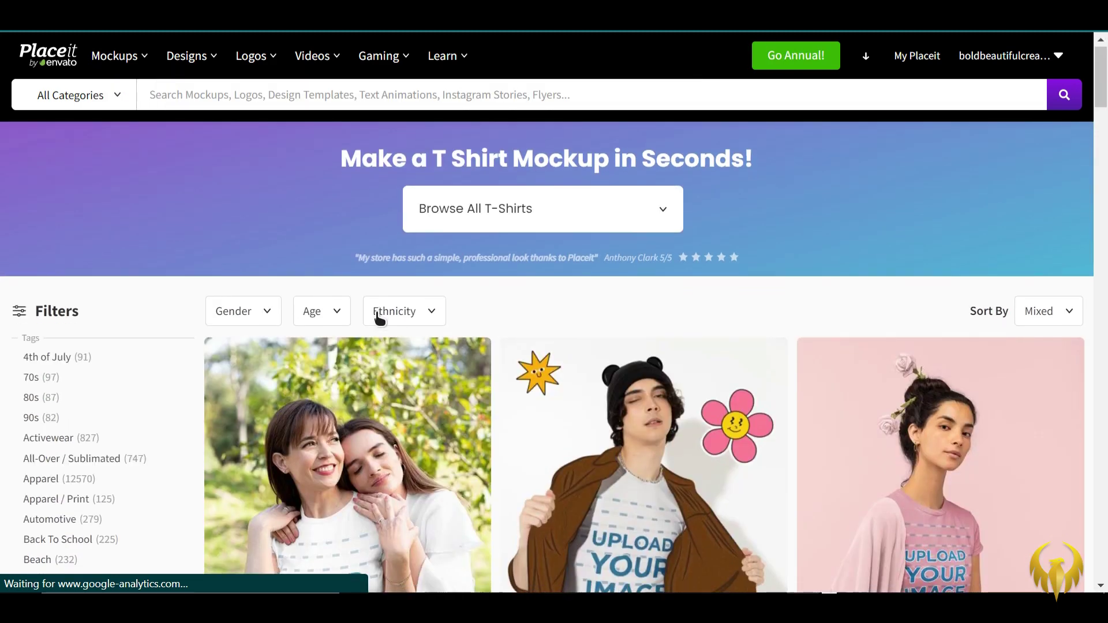
scroll(379, 317, down, 5)
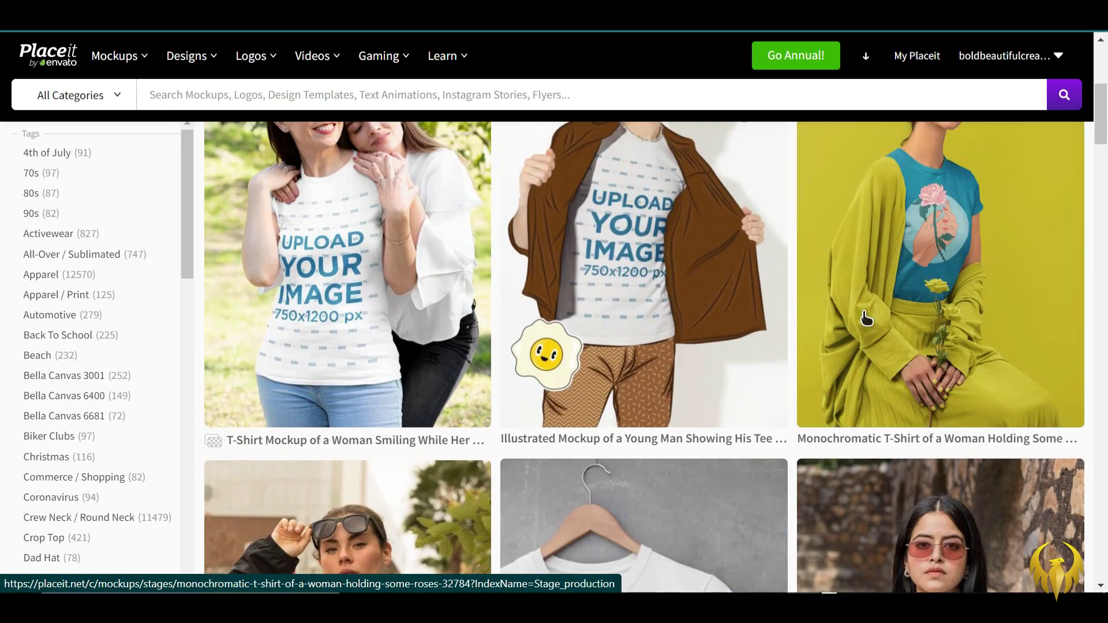
click(867, 318)
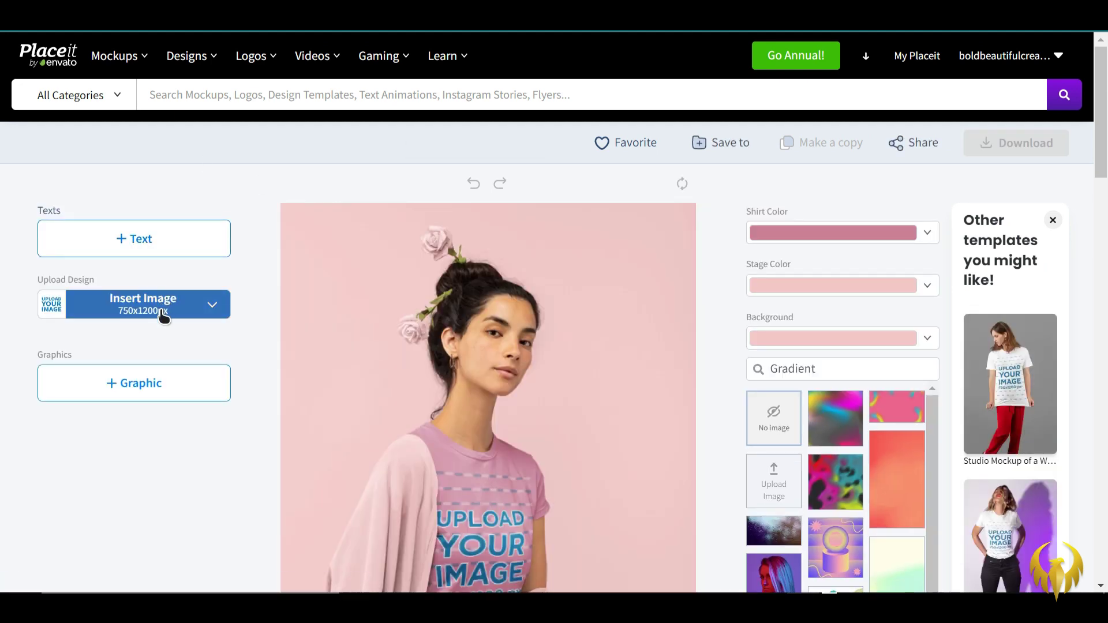
Upload the green, yellow and red artwork of the white-masked figure from Downloads as the T-shirt design and crop it
click(383, 351)
scroll(261, 258, up, 15)
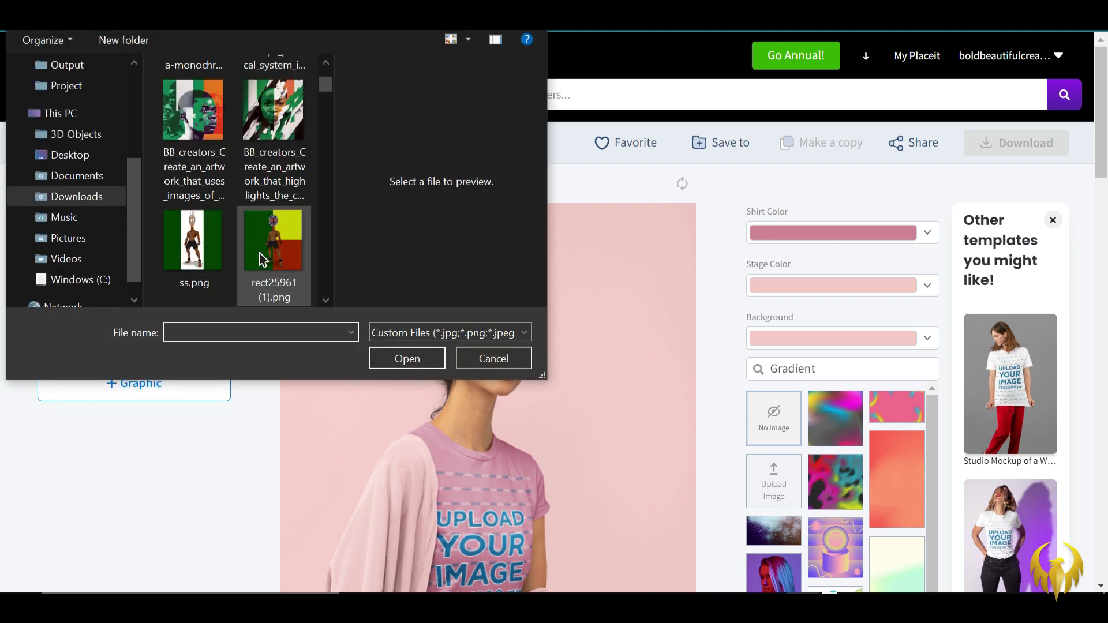
scroll(266, 263, up, 3)
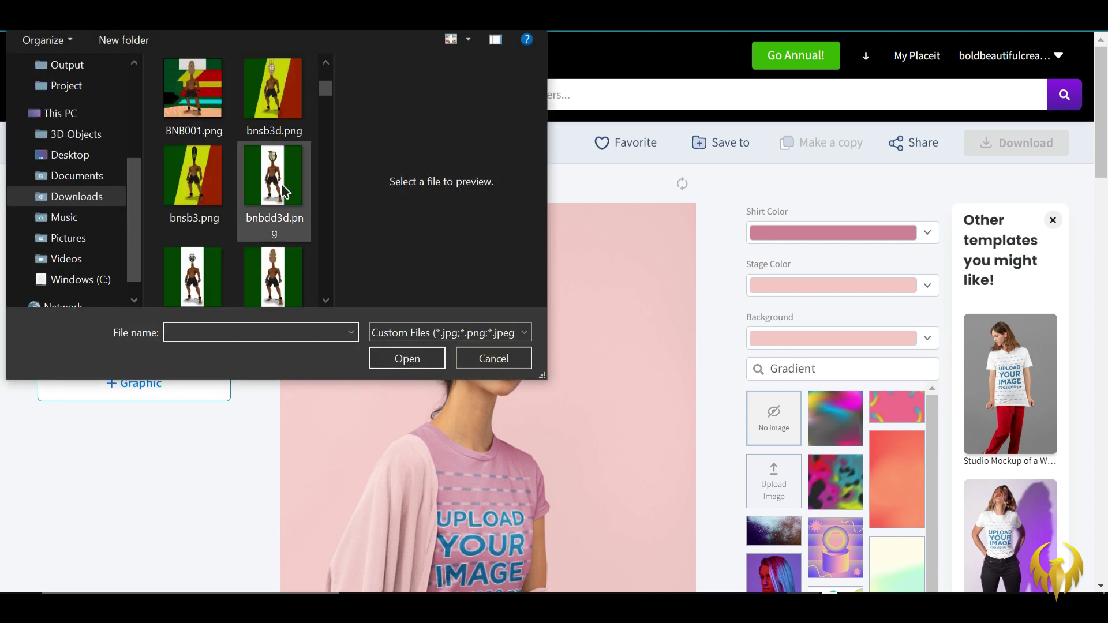
scroll(283, 190, up, 3)
click(281, 110)
key(Return)
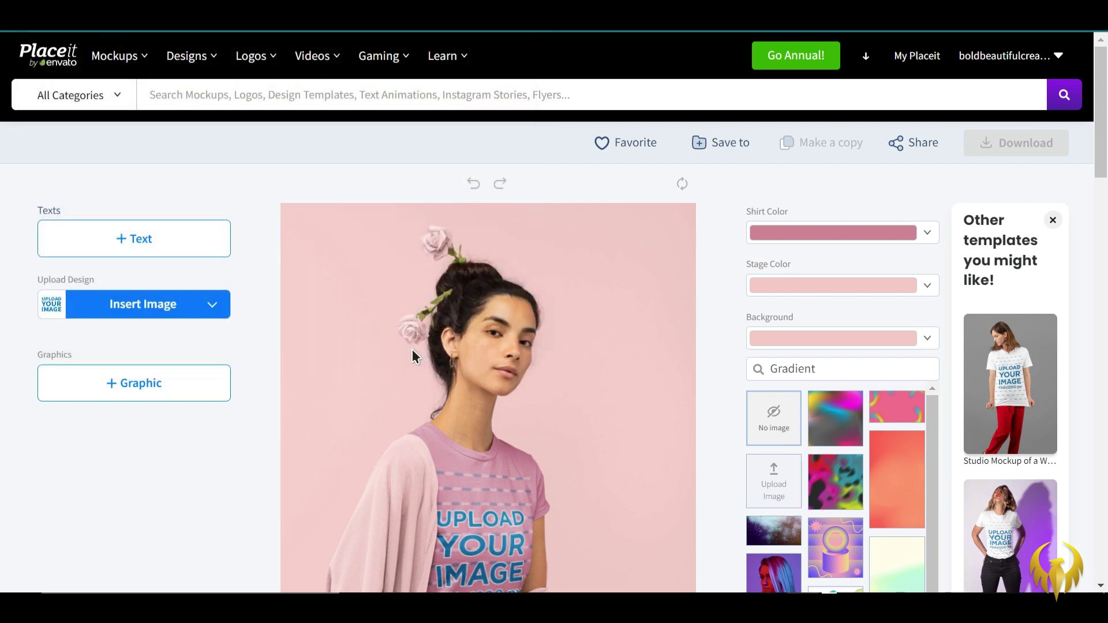
click(588, 554)
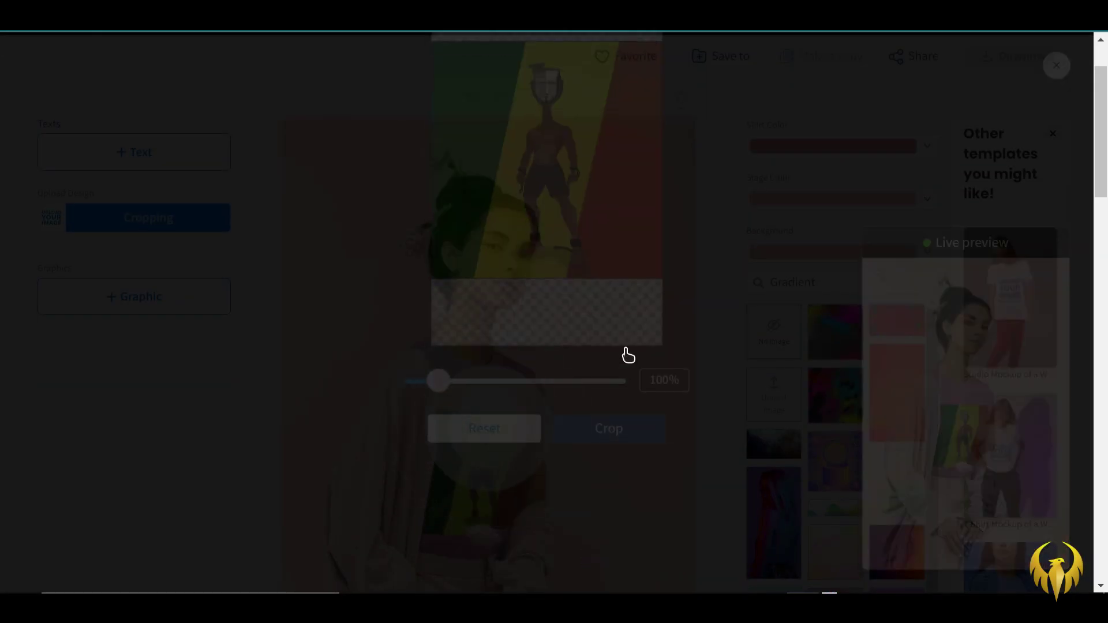
Try dark green as the shirt color and settle on black
click(857, 151)
click(735, 209)
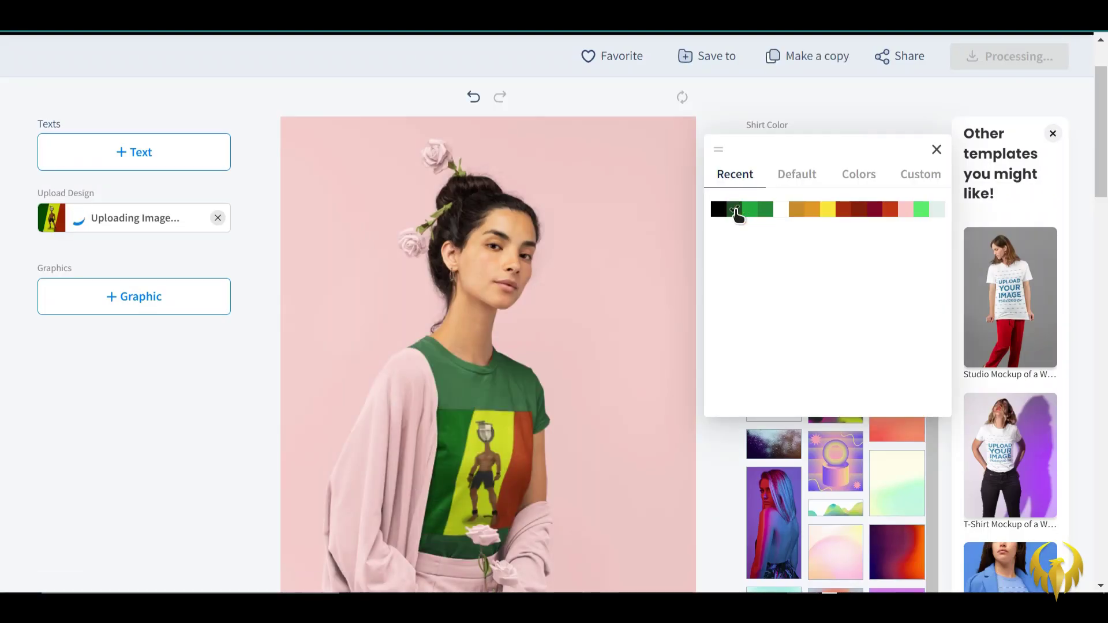
click(719, 209)
Set the stage color to medium green from the recent colors, recoloring the cardigan, trousers and roses
scroll(630, 282, down, 2)
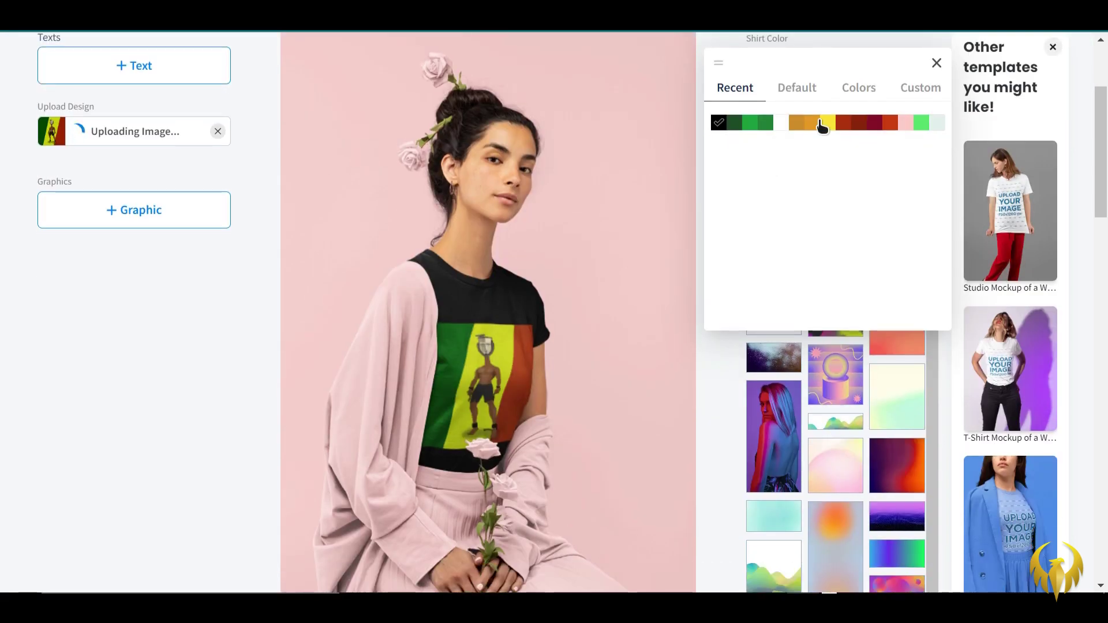
click(864, 110)
click(911, 118)
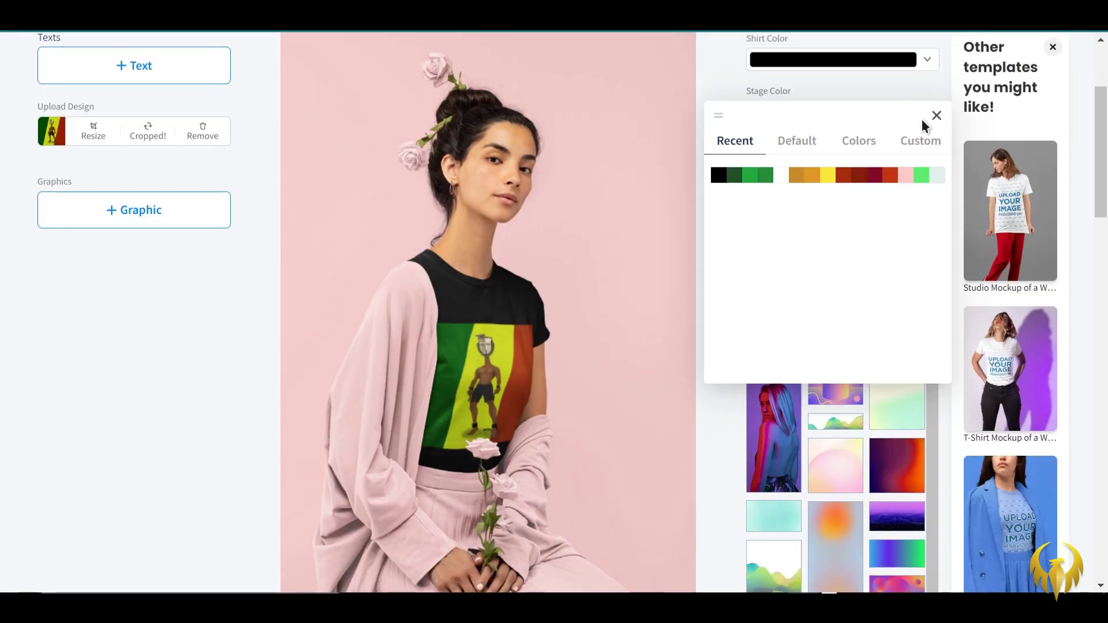
click(767, 176)
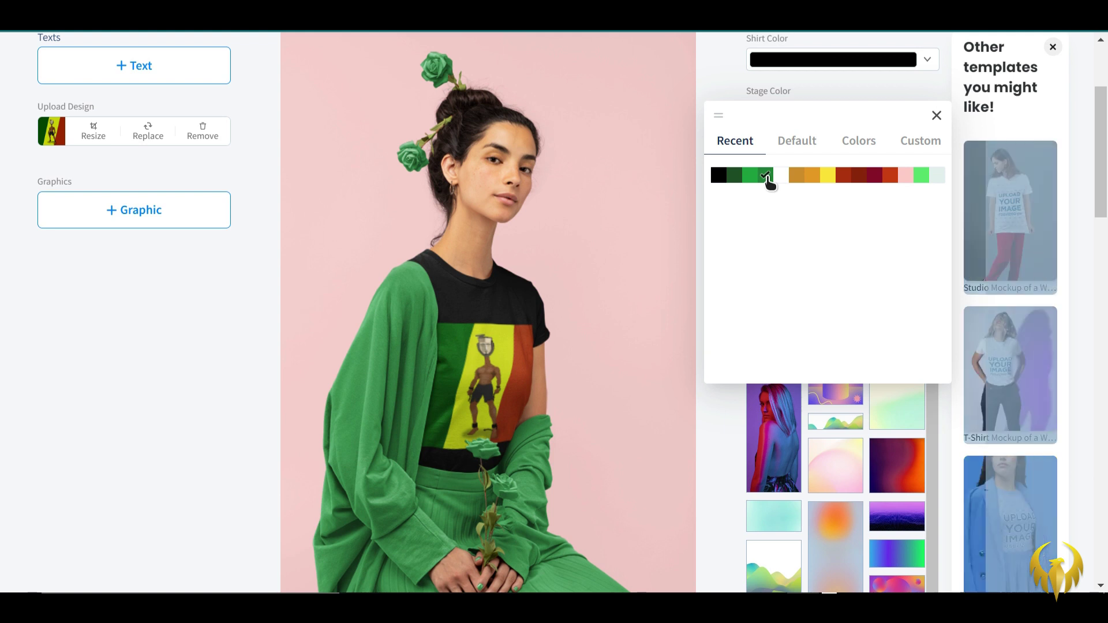
click(937, 116)
Set the mockup's background color to dark green from the recent colors
click(876, 168)
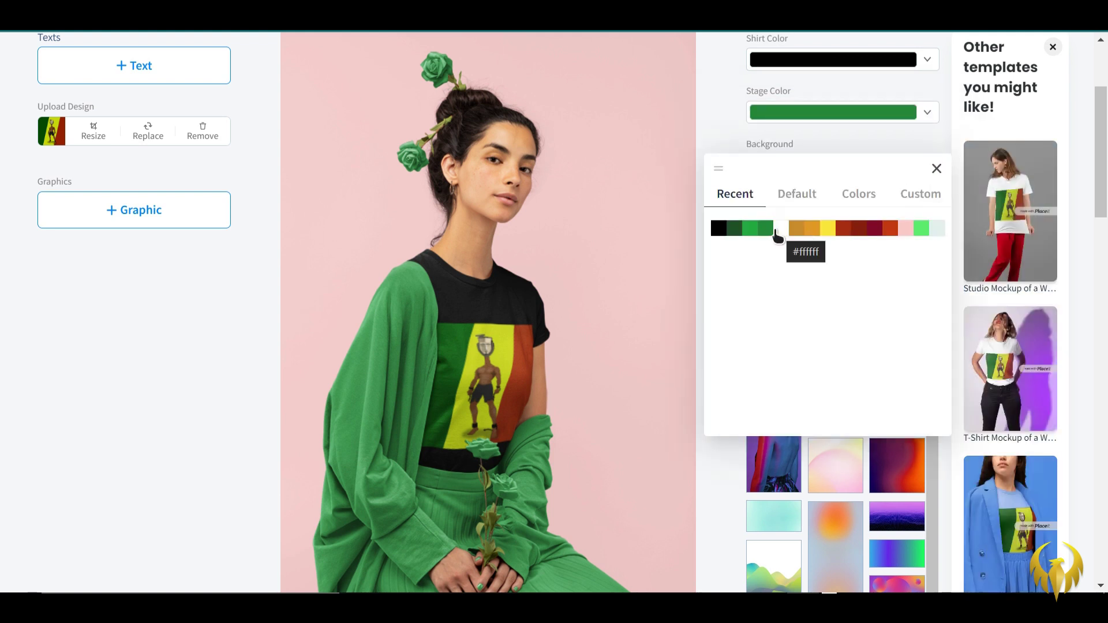
click(770, 230)
click(729, 228)
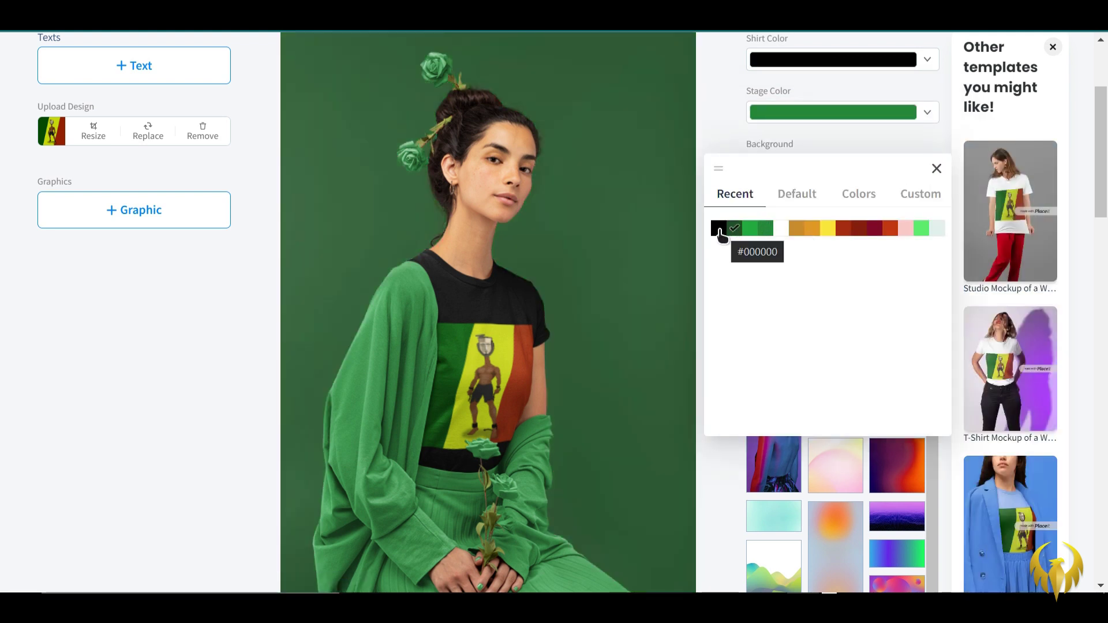
click(937, 168)
Download the finished T-shirt mockup and open the saved image from its folder in the image viewer
scroll(846, 247, up, 3)
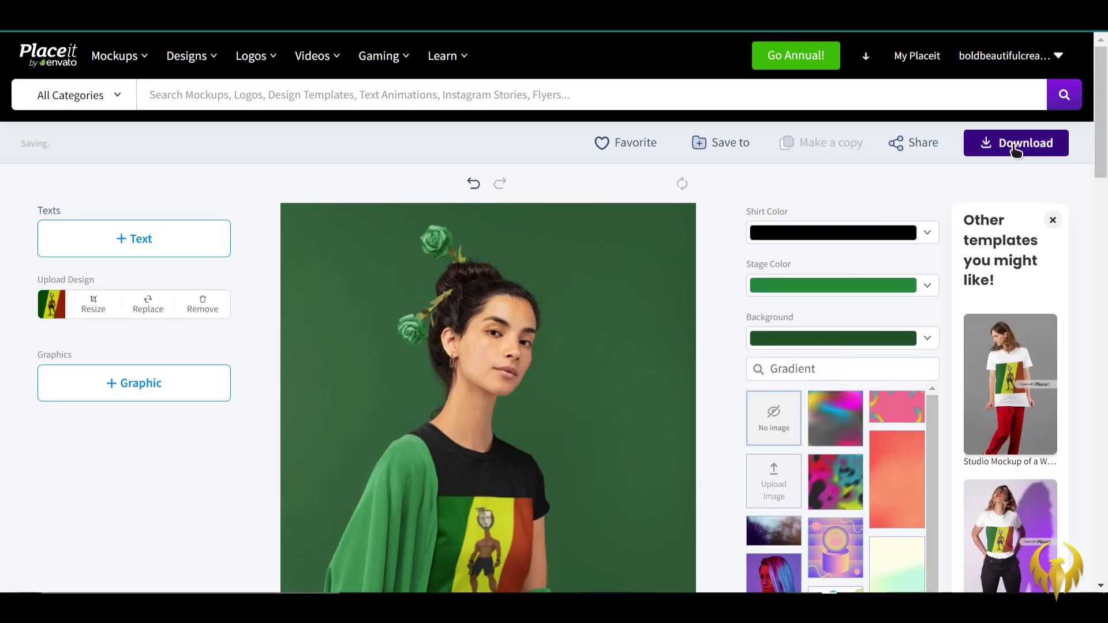
click(1014, 145)
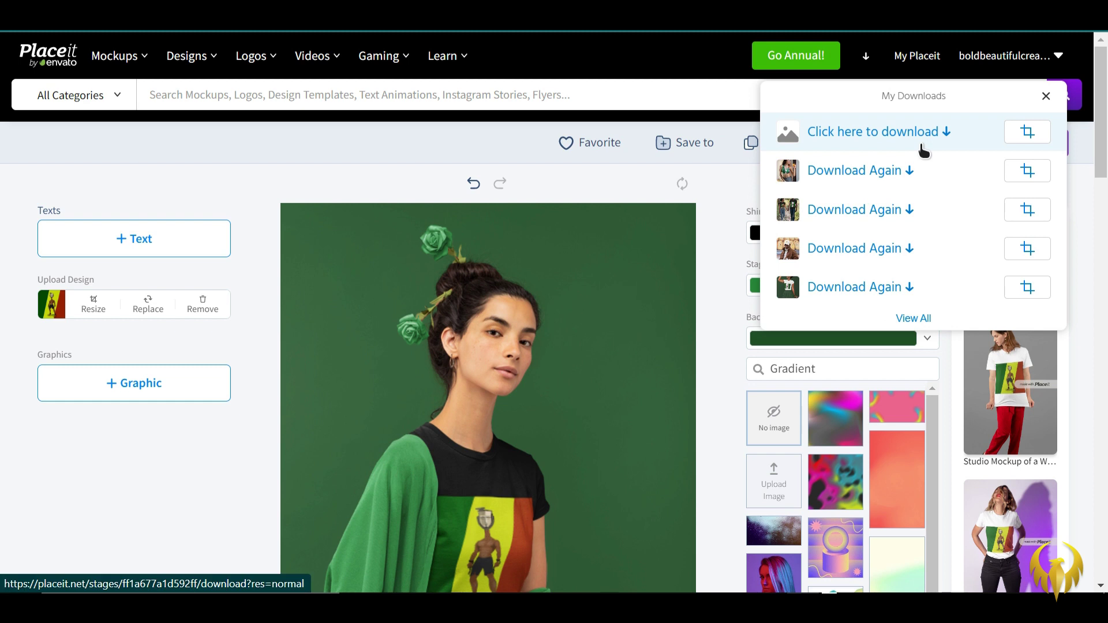
click(879, 134)
right_click(887, 80)
click(920, 144)
double_click(601, 173)
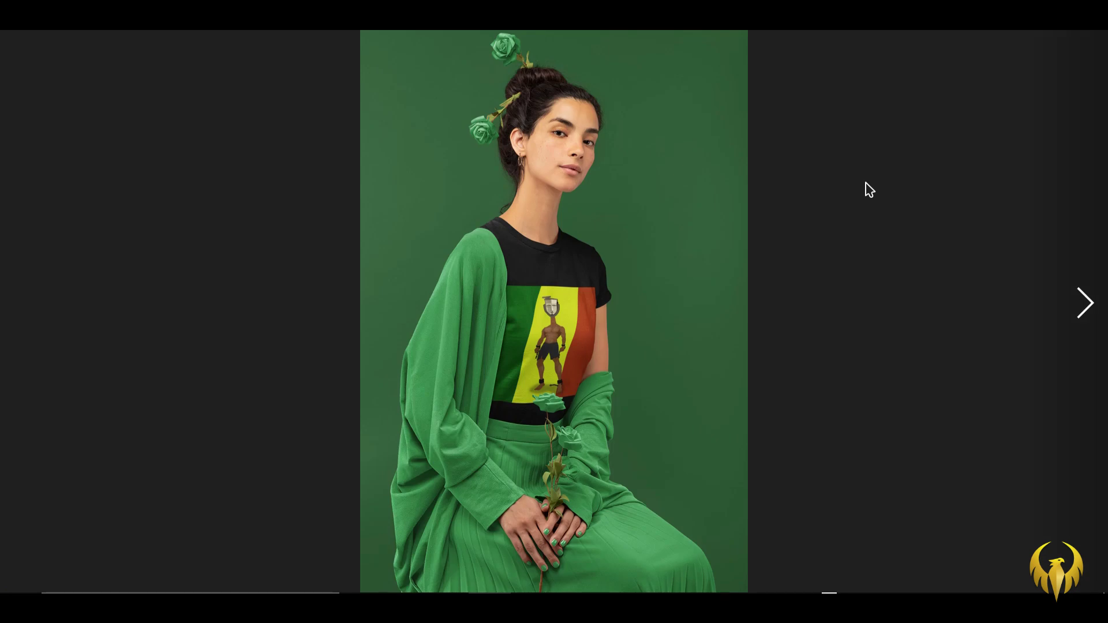
Look through the previously downloaded hat, hoodie and other apparel mockups one after another in the image viewer
key(Right)
key(Right)
key(Right)
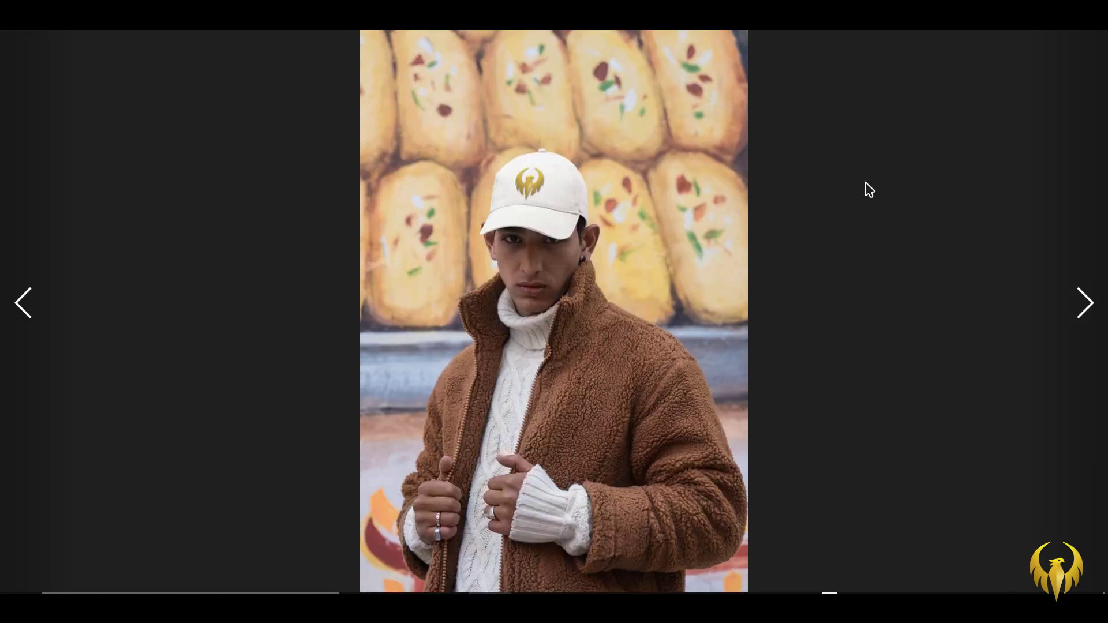
key(Right)
key(Right)
key(Right)
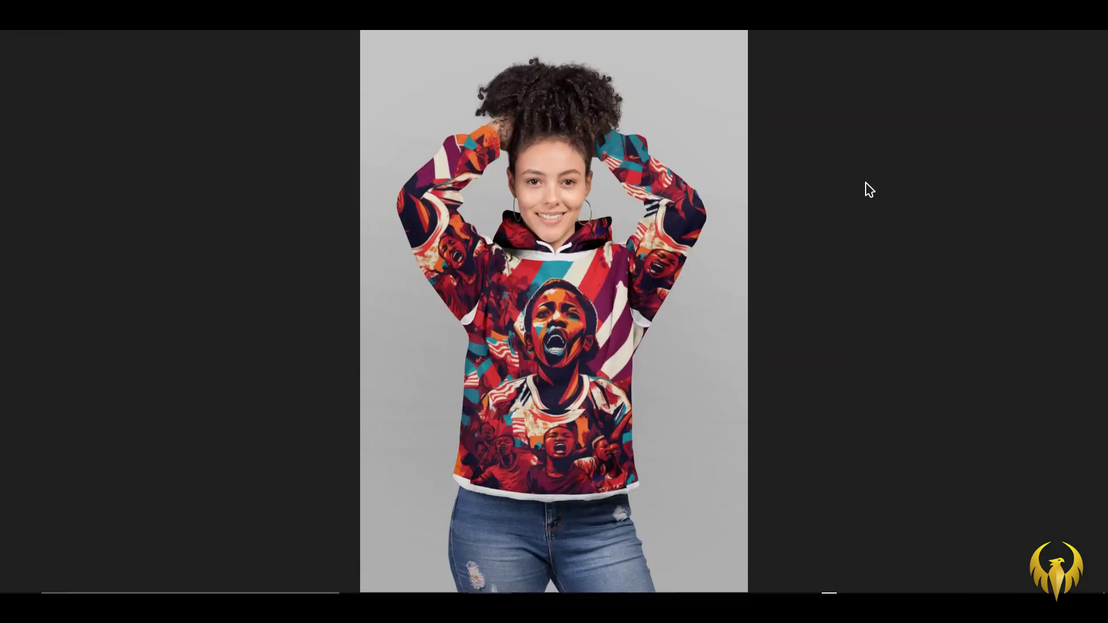
key(Right)
key(Right)
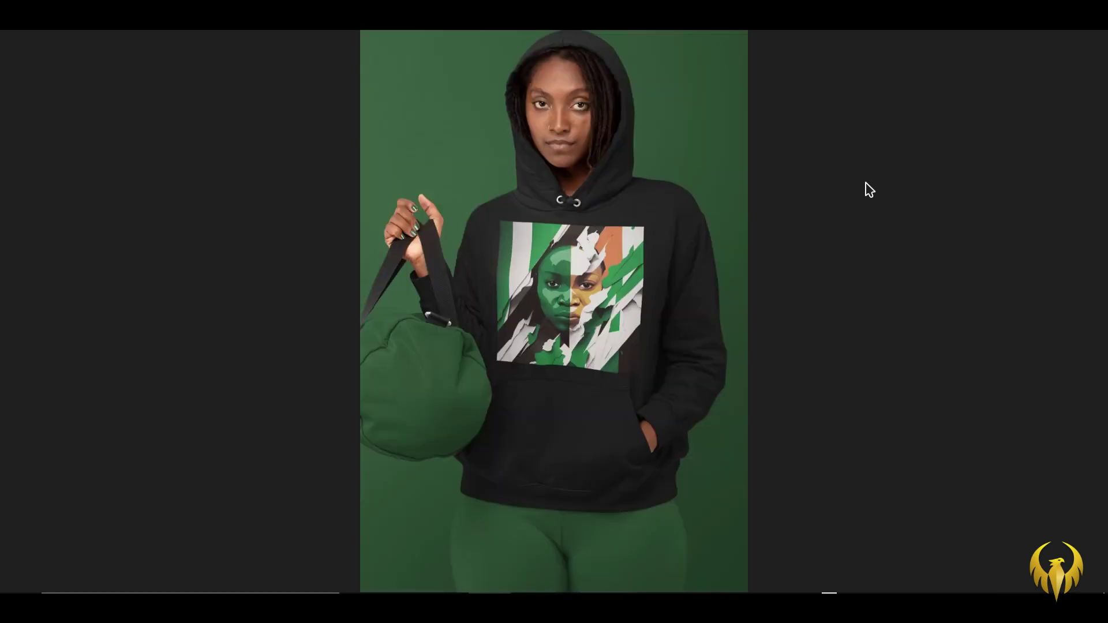